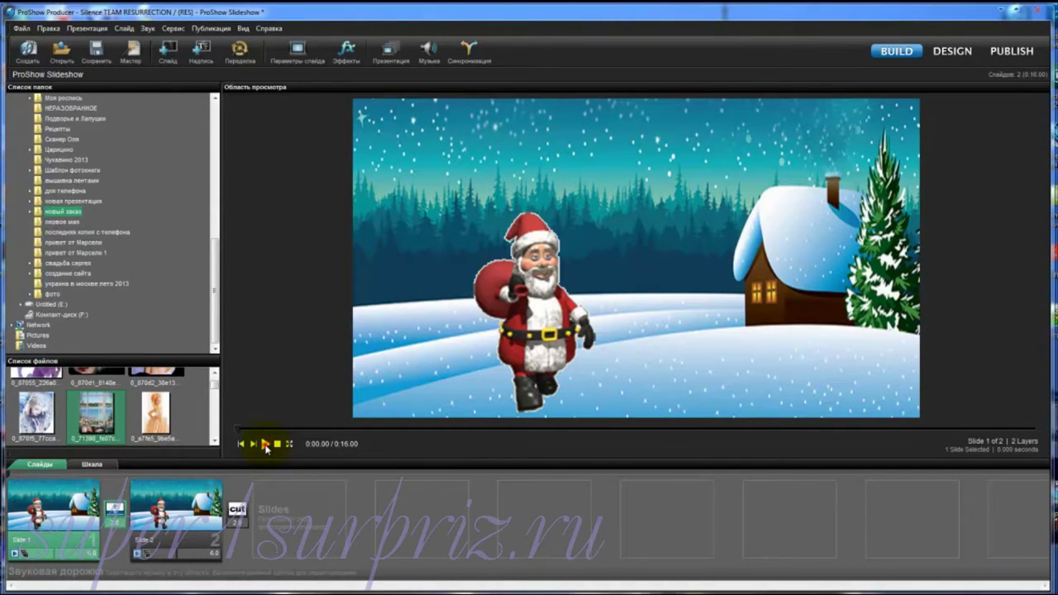
Play the Santa-over-snow slideshow preview, rewind to the first slide, and play it again
left_click(265, 445)
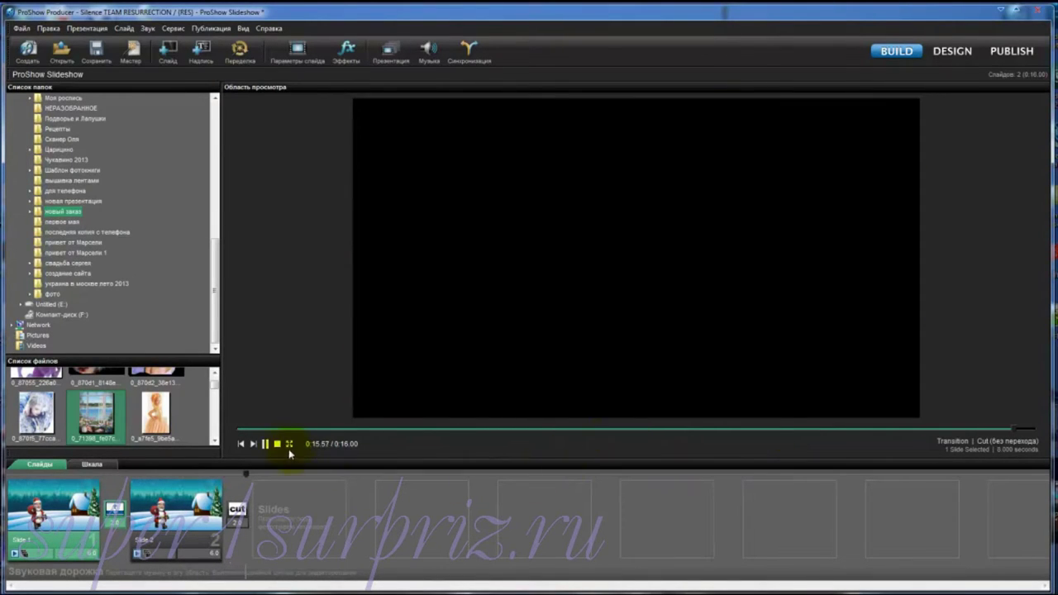
left_click(243, 445)
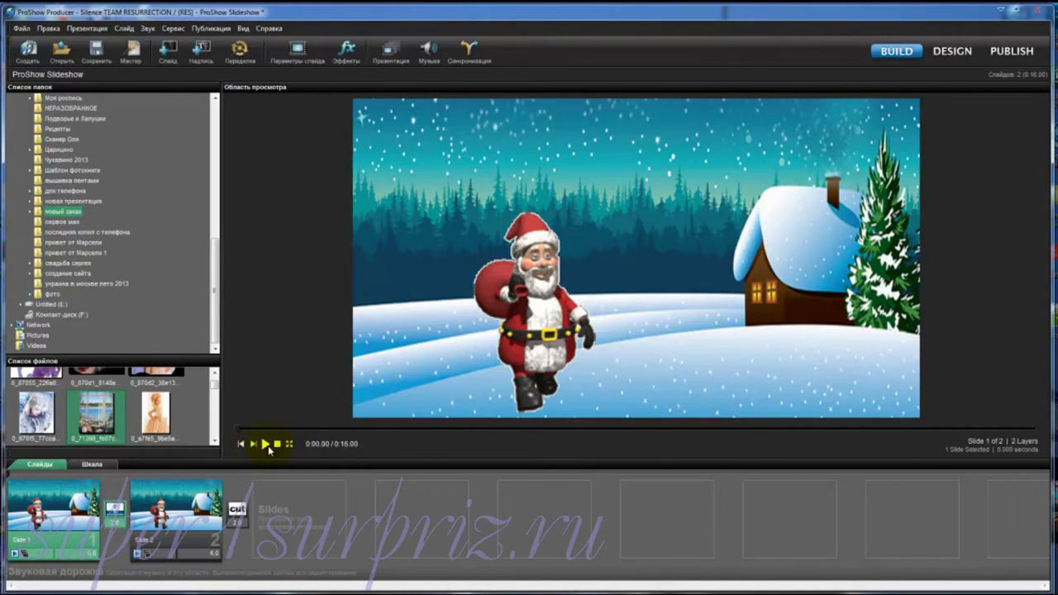
left_click(266, 445)
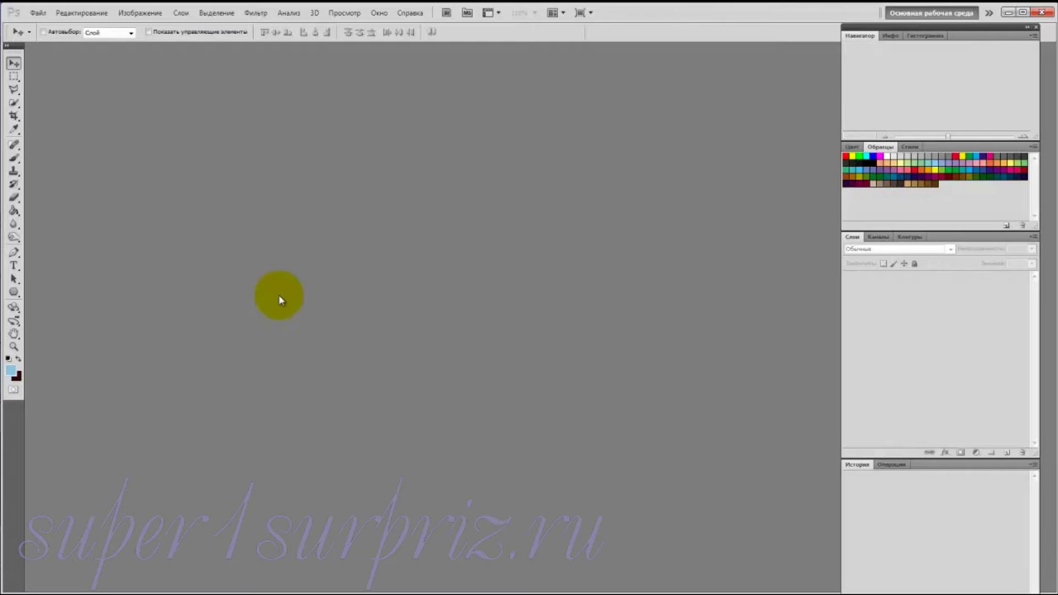
Open the snowy landscape background фон.jpg
left_click(37, 13)
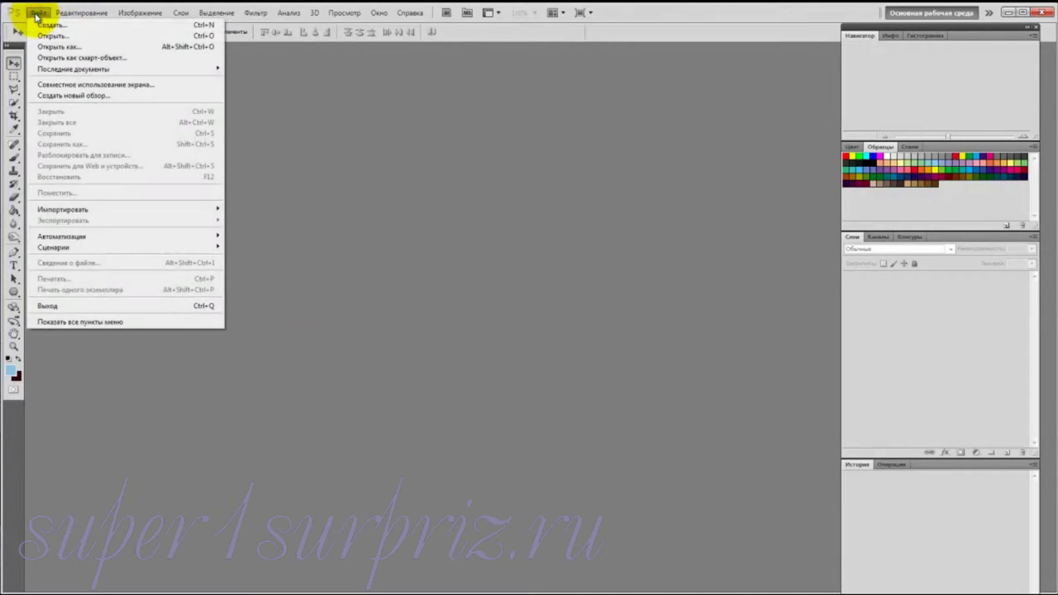
left_click(46, 36)
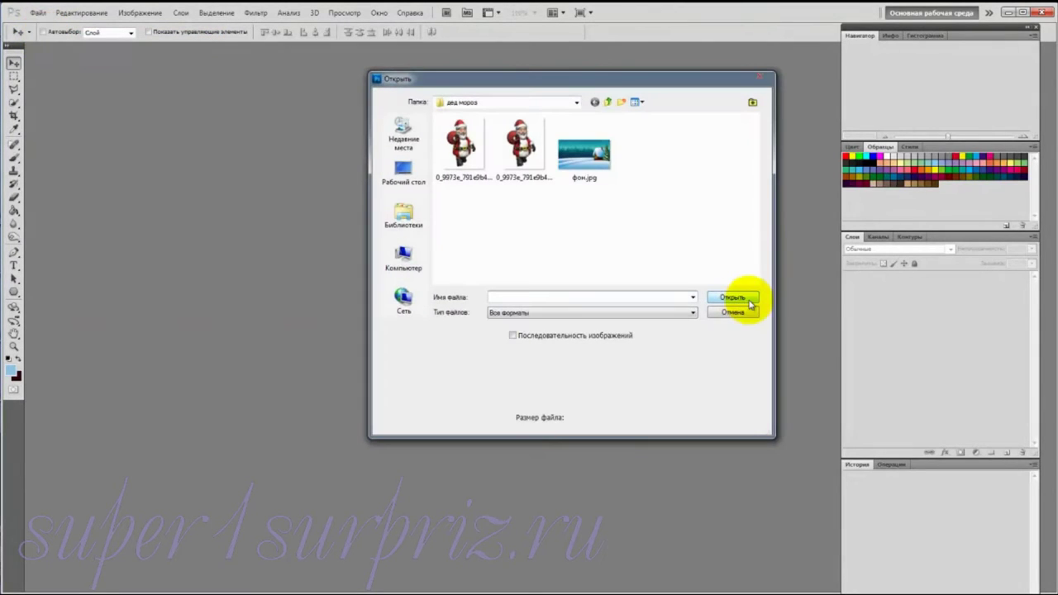
left_click(583, 164)
left_click(734, 296)
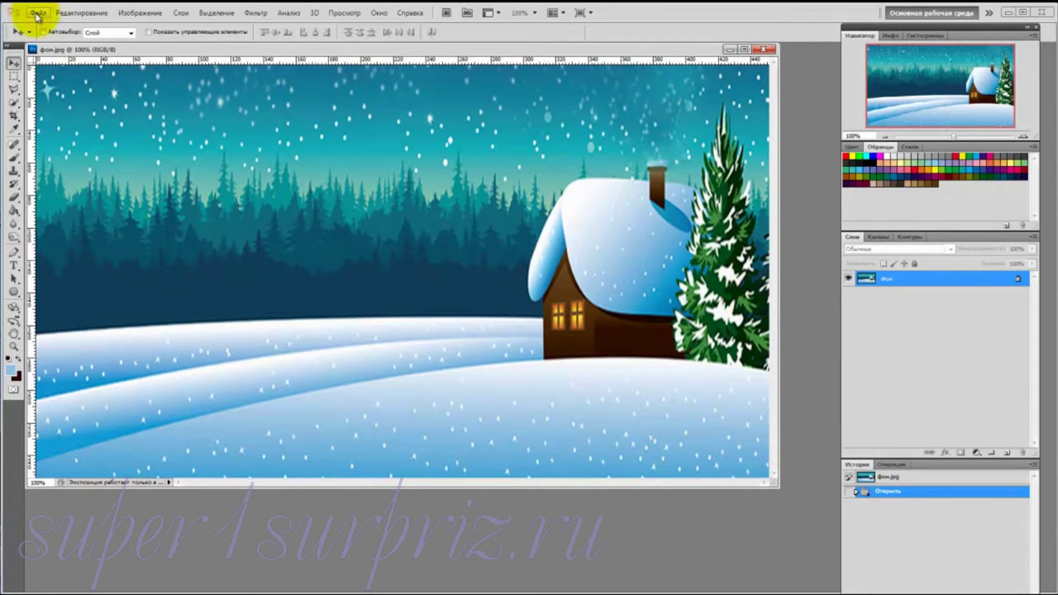
Open the first Santa GIF from the same folder, loading its six frames as layers
left_click(38, 13)
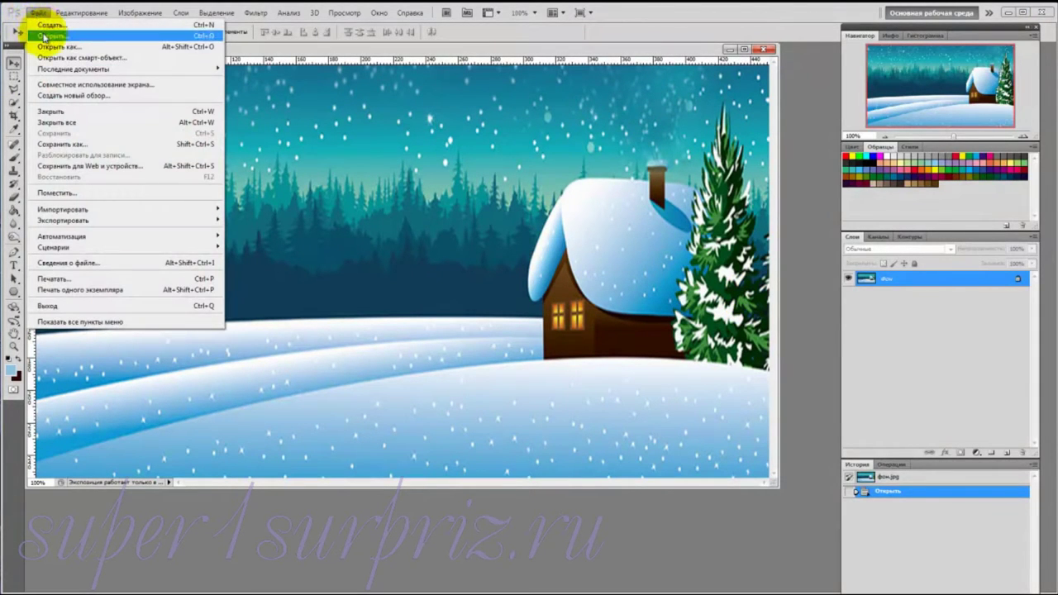
left_click(43, 36)
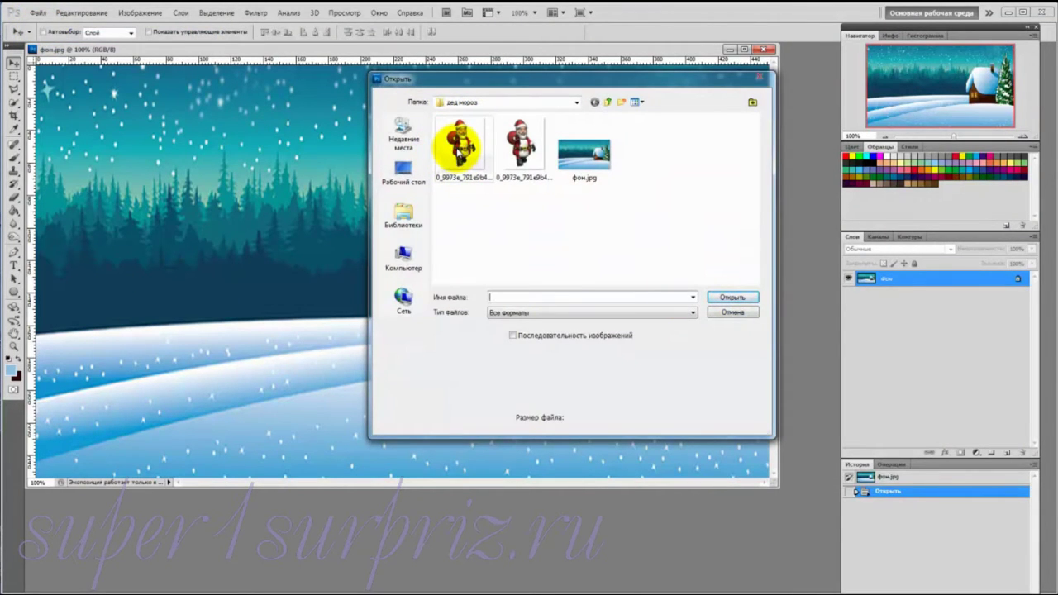
left_click(459, 149)
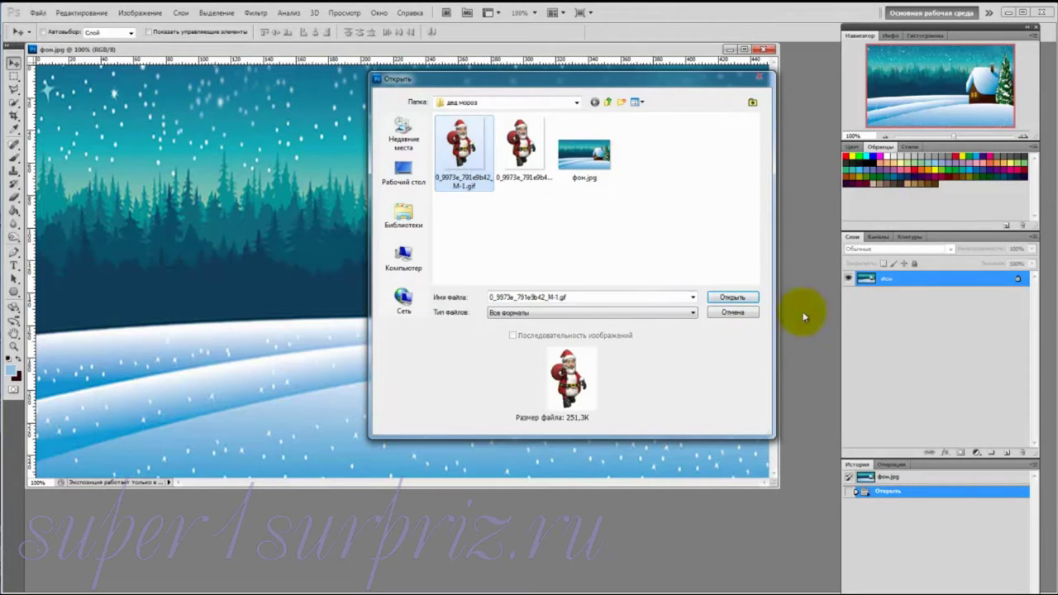
left_click(733, 296)
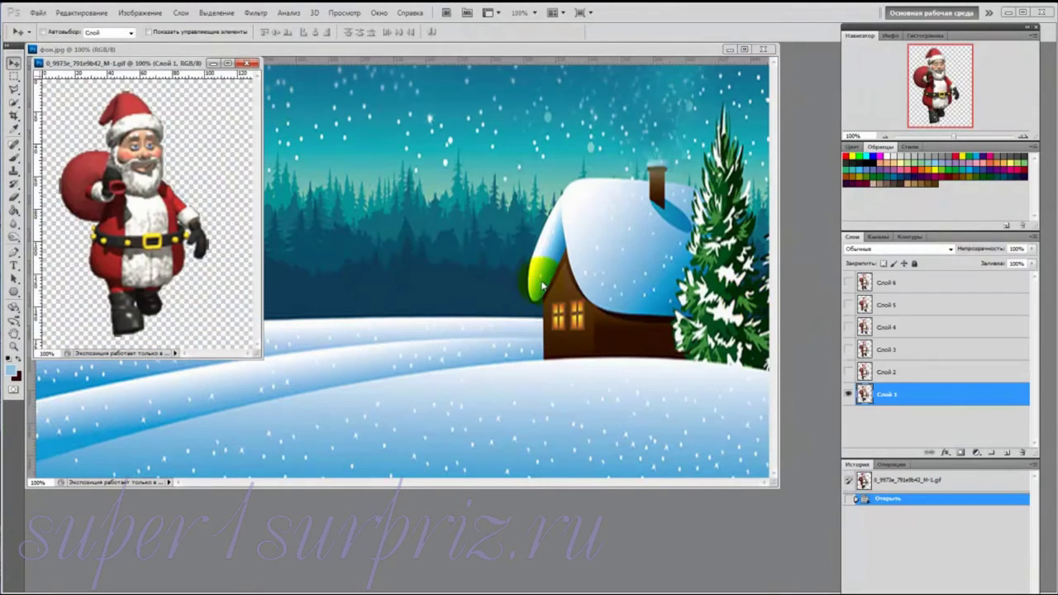
Drag Santa frame Слой 1 into фон.jpg and place it on the snow left of the house
mouse_move(153, 64)
left_mouse_down()
mouse_move(246, 104)
mouse_move(560, 113)
mouse_move(551, 129)
left_mouse_up()
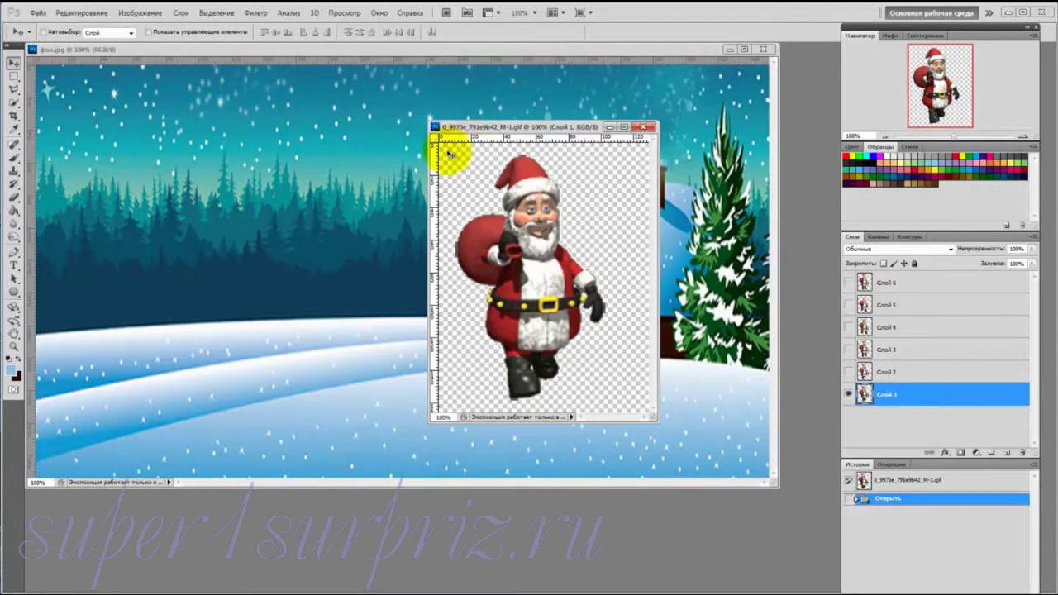
left_click(883, 395)
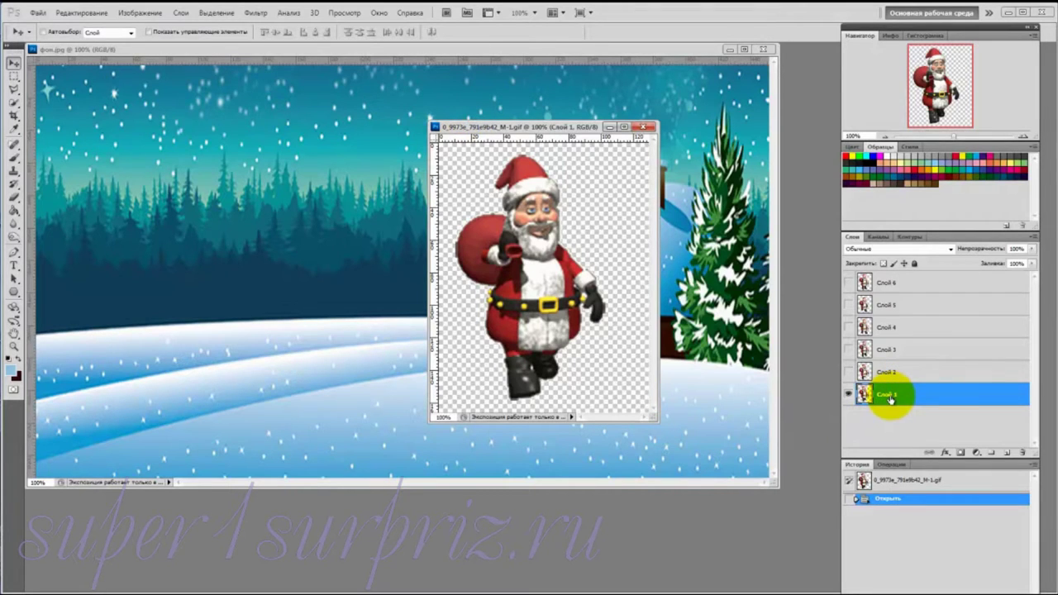
mouse_move(545, 277)
left_mouse_down()
mouse_move(328, 304)
mouse_move(277, 325)
mouse_move(269, 369)
mouse_move(282, 363)
left_mouse_up()
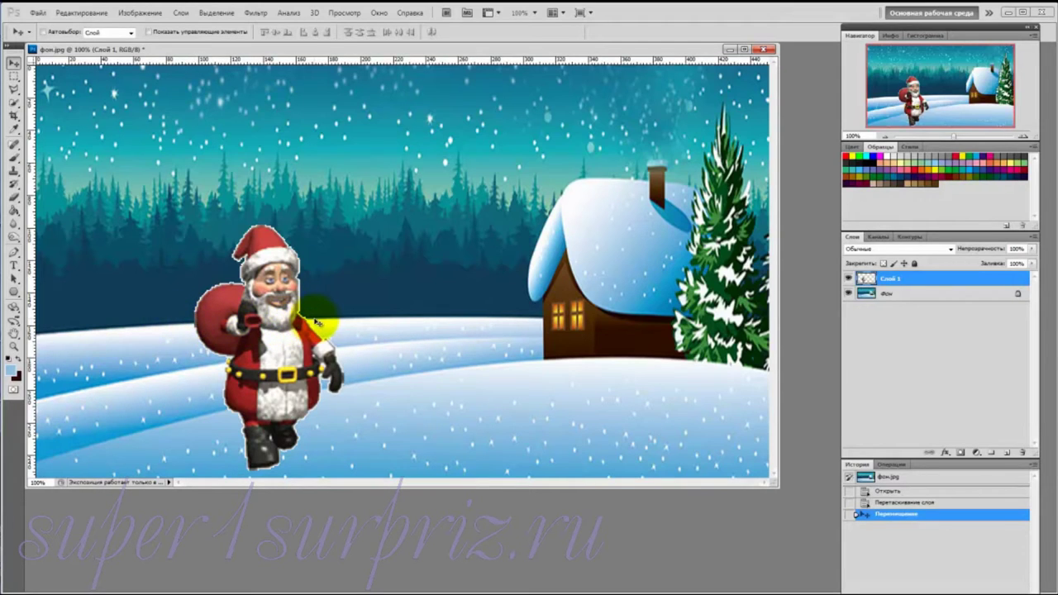
left_click_drag(316, 322, 245, 313)
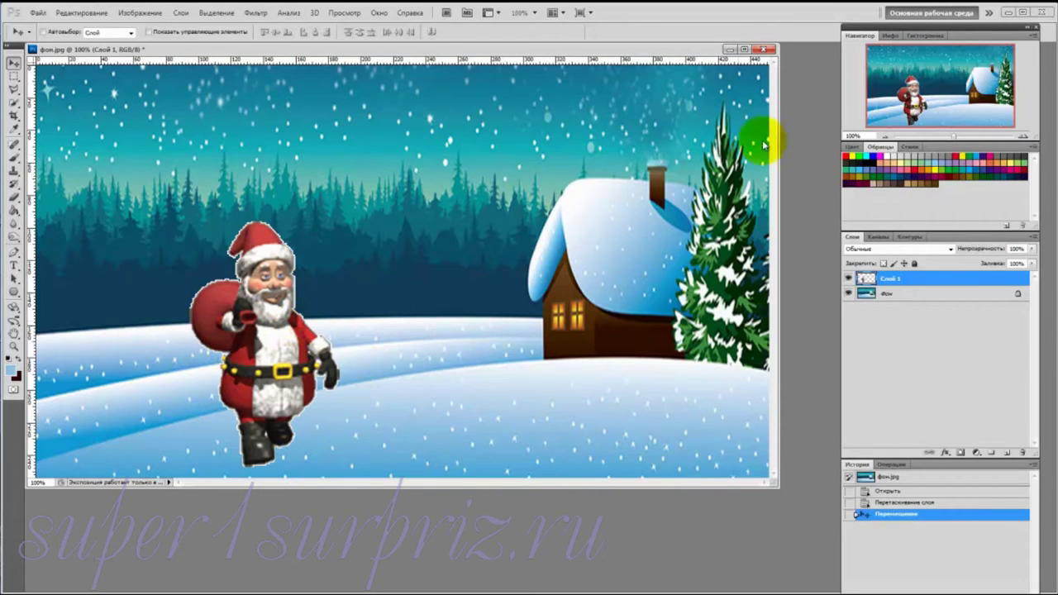
mouse_move(670, 50)
left_mouse_down()
mouse_move(664, 118)
mouse_move(681, 141)
left_mouse_up()
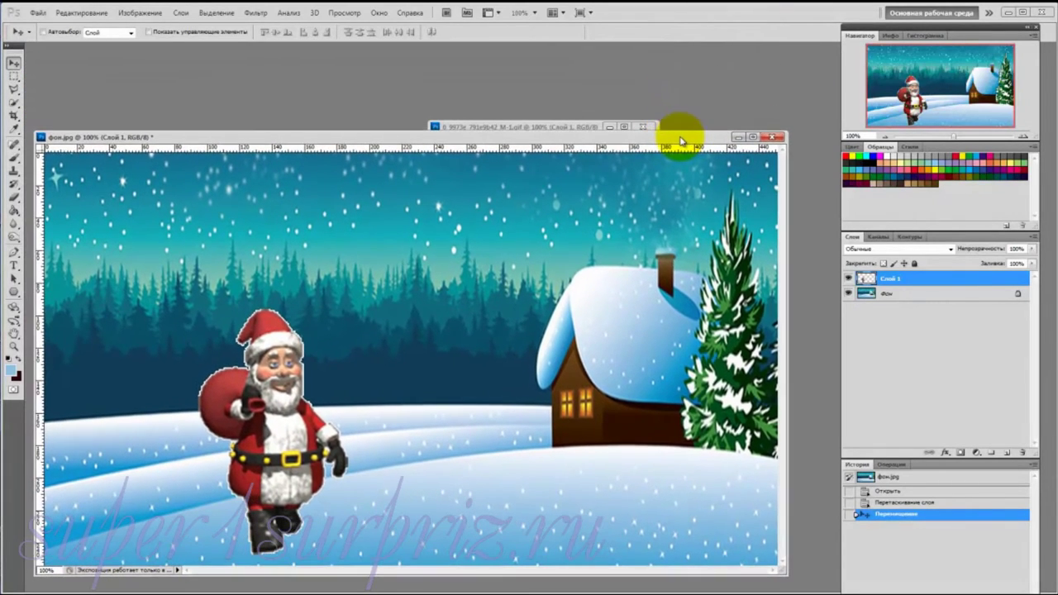
Bring the Santa GIF to the front, widen its window, and show its rulers
left_click(586, 129)
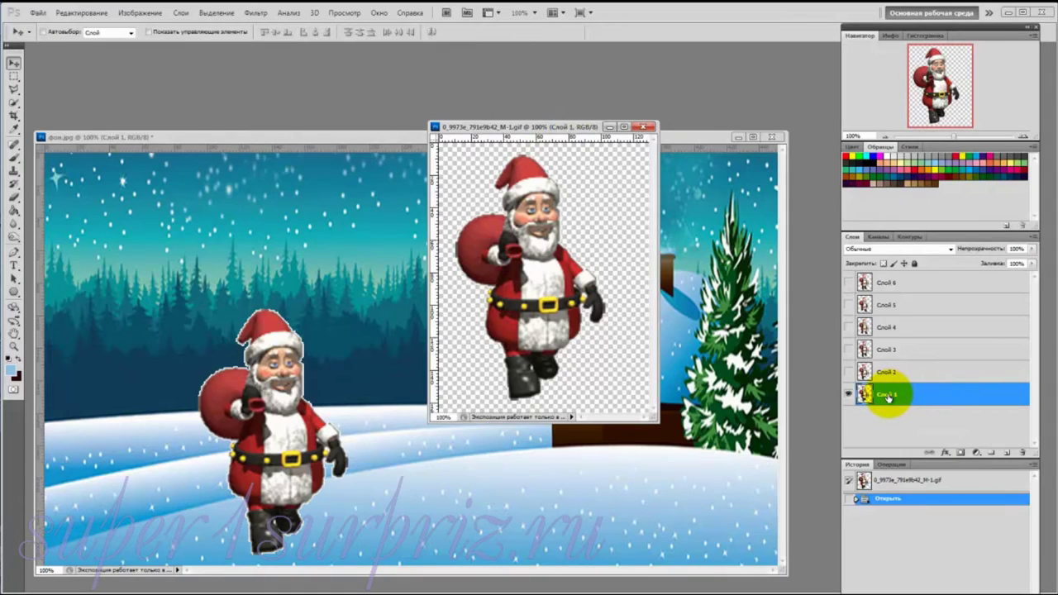
mouse_move(887, 397)
left_mouse_down()
mouse_move(539, 141)
mouse_move(513, 281)
mouse_move(526, 283)
left_mouse_up()
left_click_drag(526, 281, 511, 142)
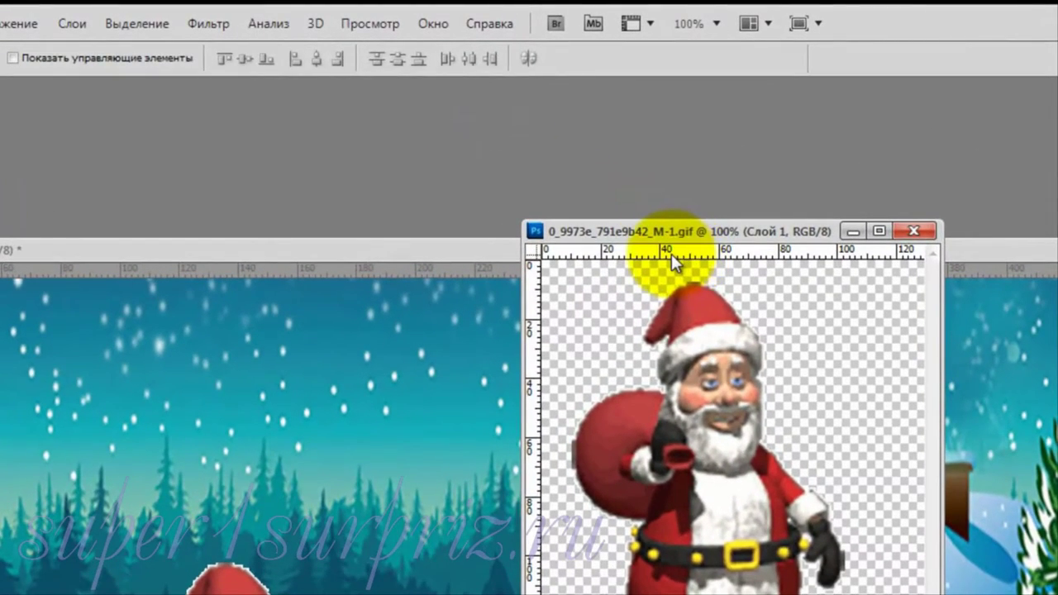
left_click(374, 24)
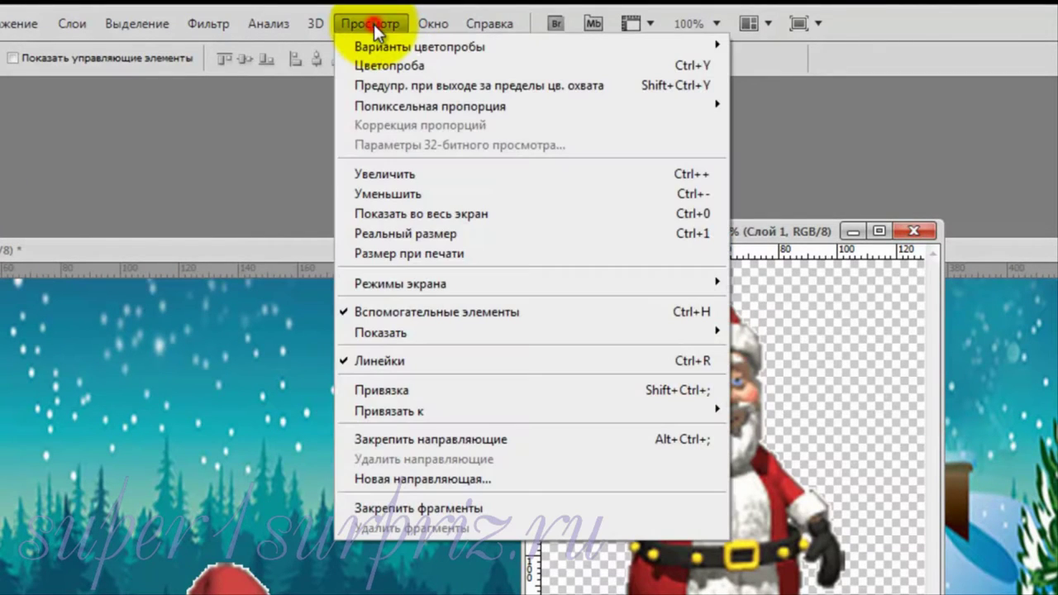
left_click(361, 364)
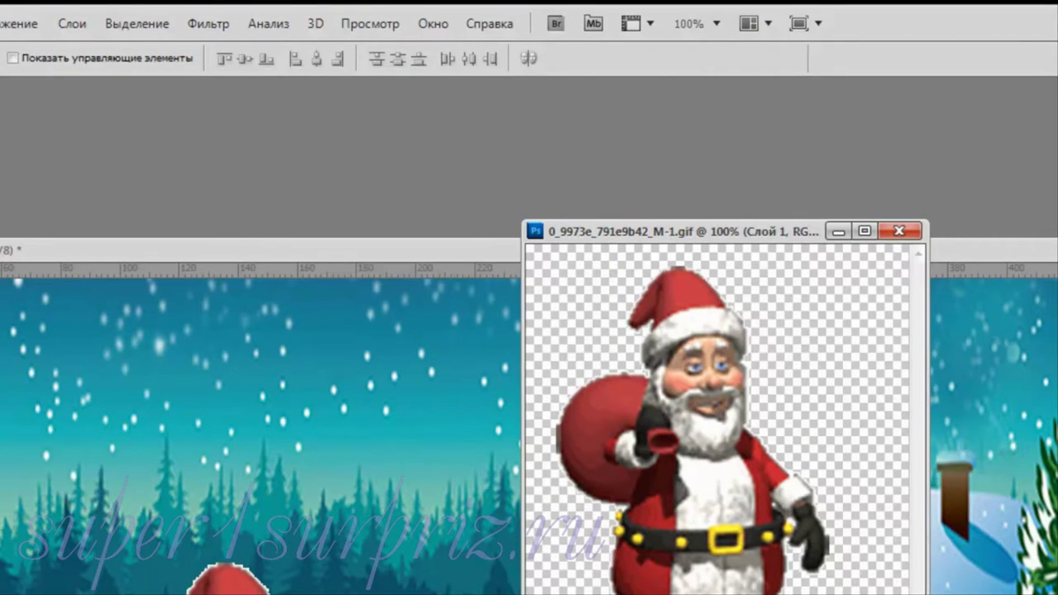
left_click_drag(926, 414, 1018, 414)
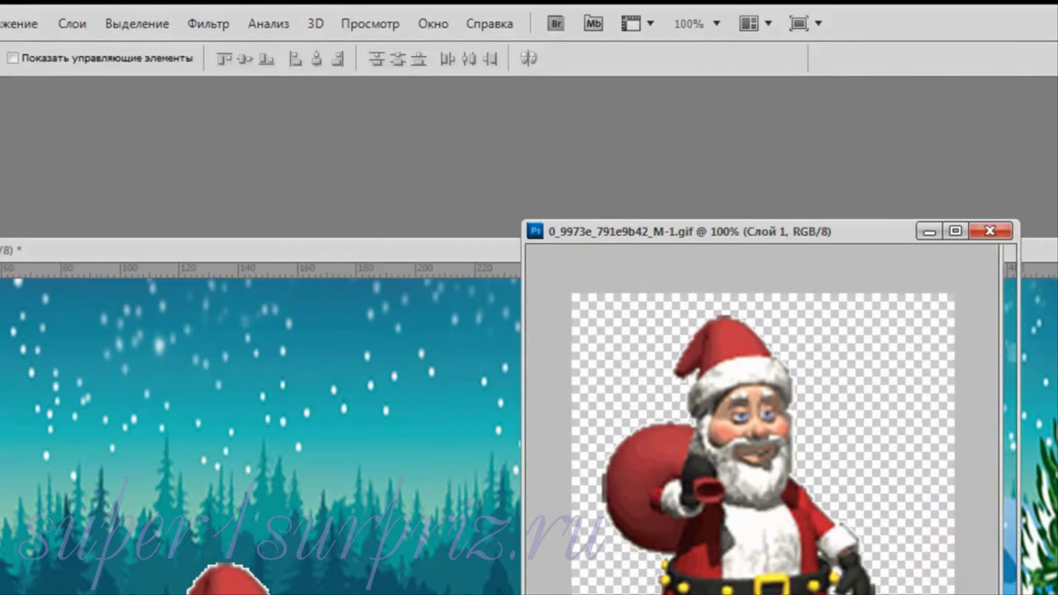
left_click(362, 20)
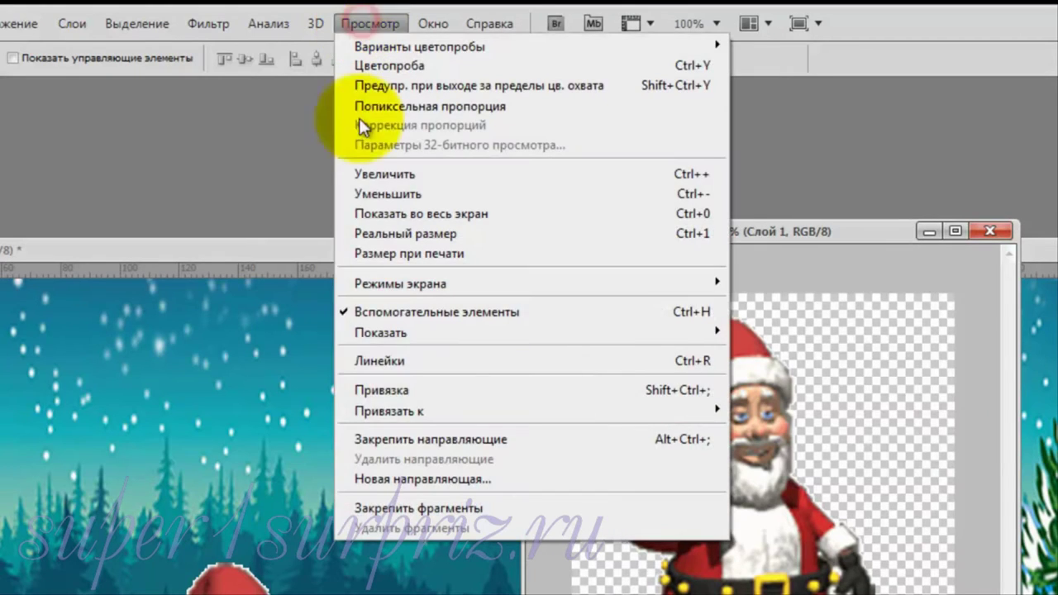
left_click(380, 357)
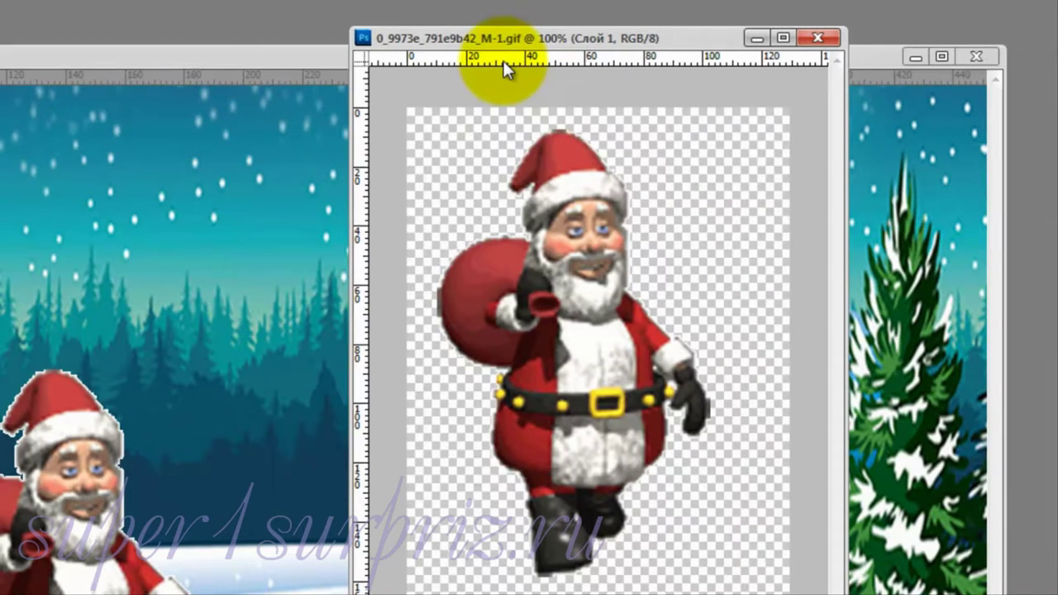
Drag a horizontal guide from the top ruler and settle it across Santa's sack
left_click_drag(503, 61, 508, 328)
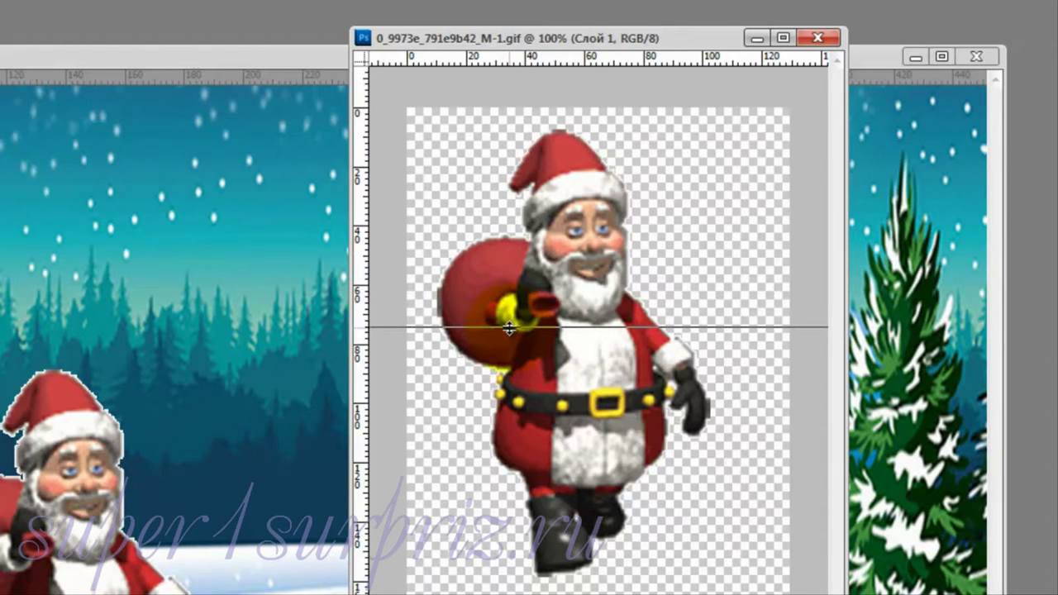
left_click_drag(509, 328, 515, 284)
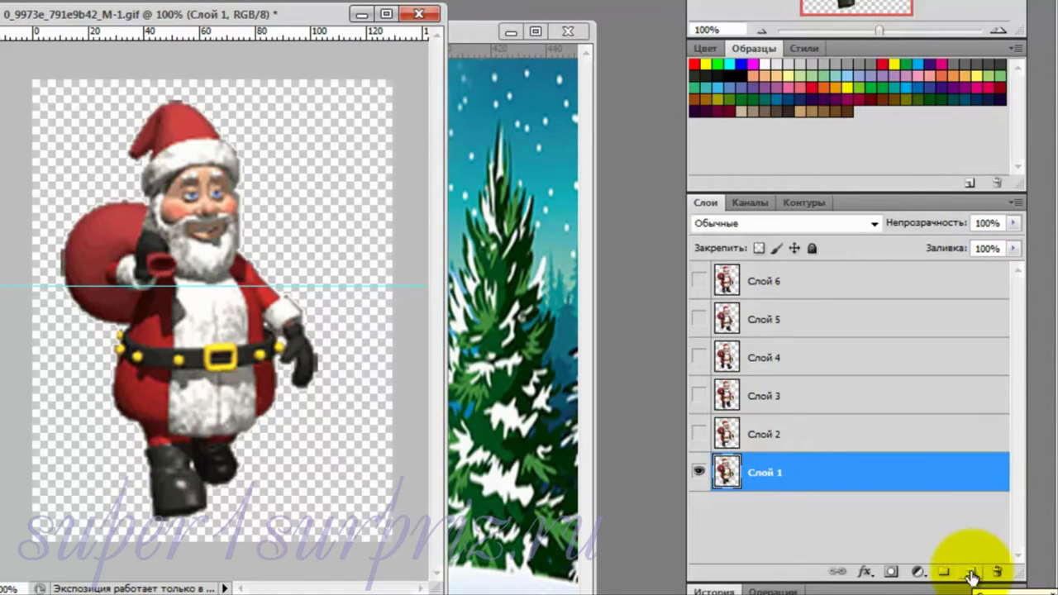
Add Слой 7 beneath Слой 1 and fill it purple with the Paint Bucket, reselecting Слой 1
left_click(972, 574)
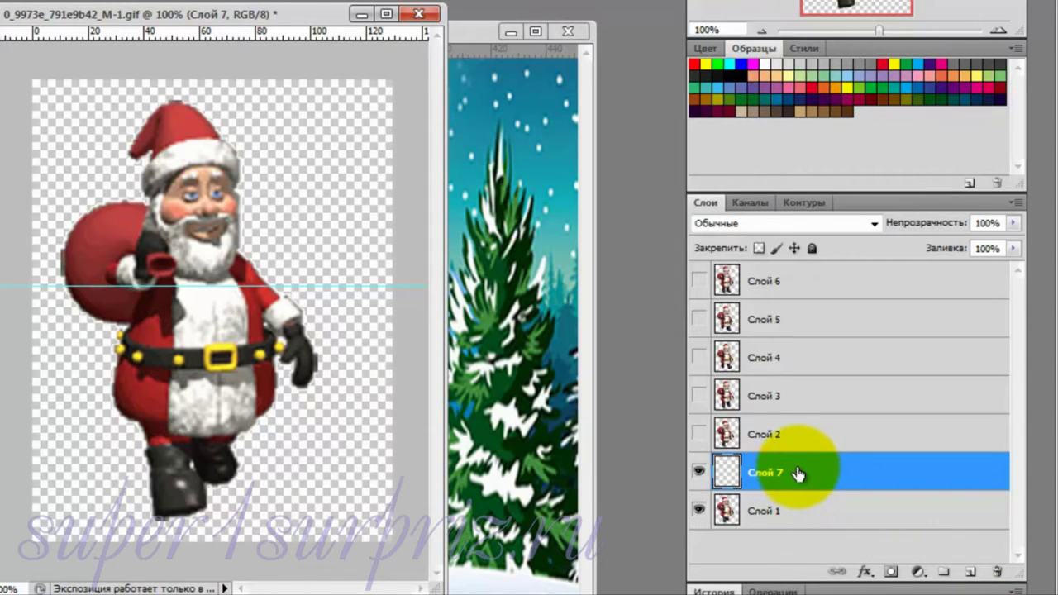
left_click_drag(798, 473, 794, 544)
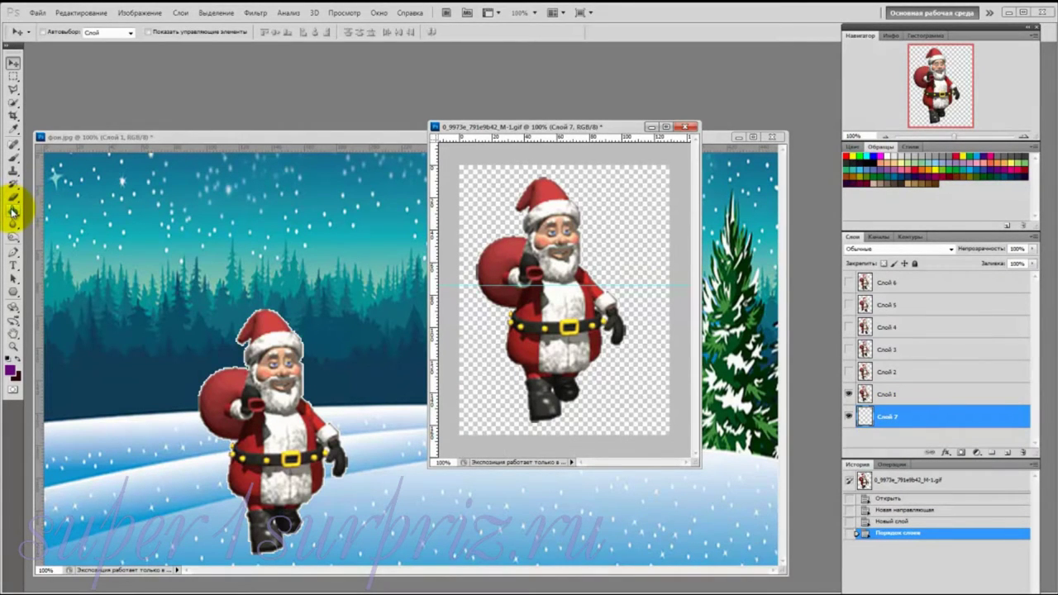
left_click_drag(12, 213, 33, 225)
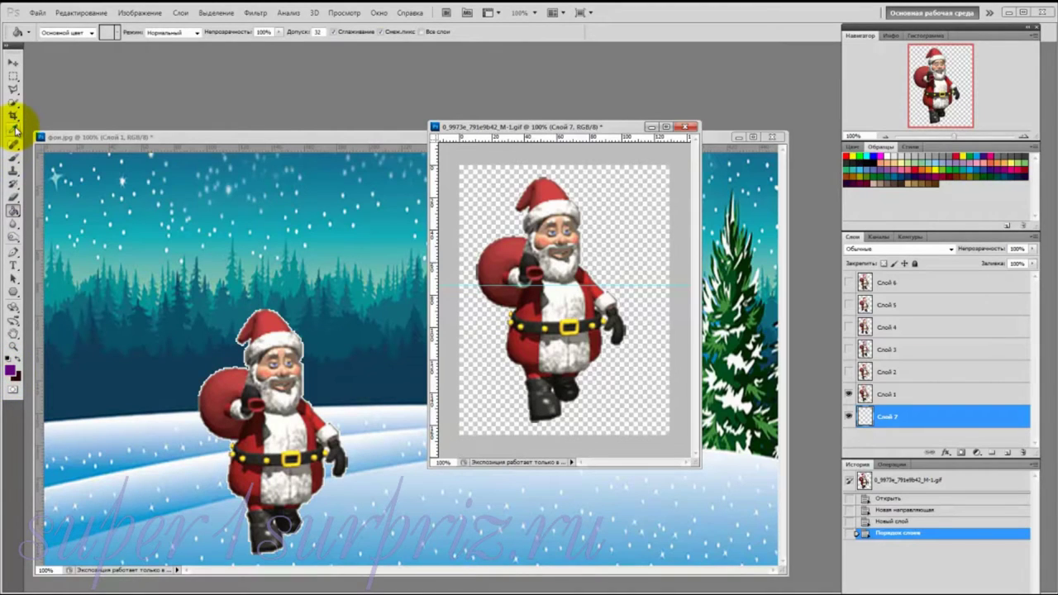
left_click(492, 365)
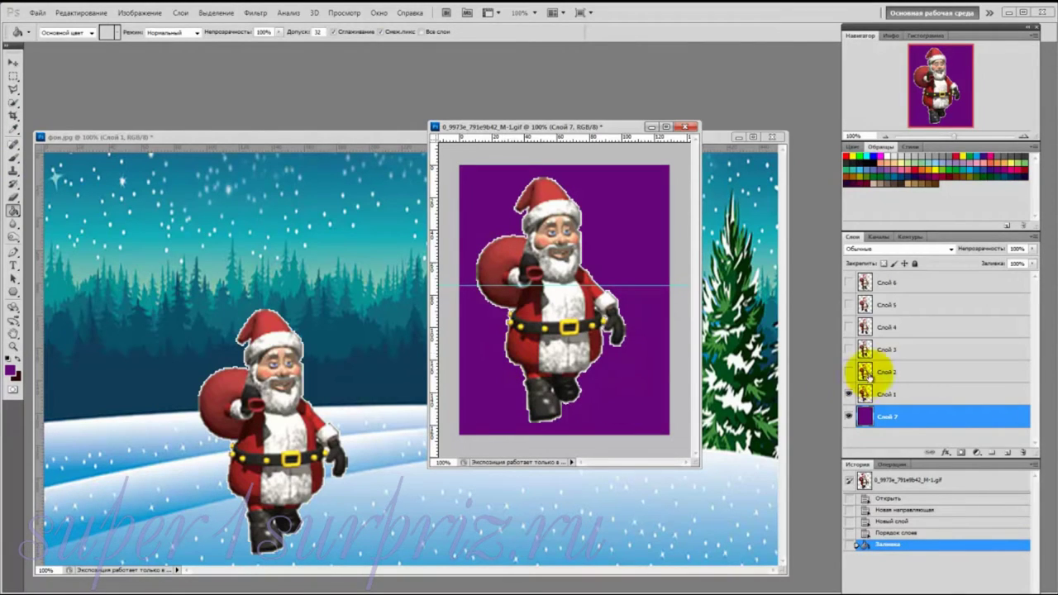
left_click(887, 395)
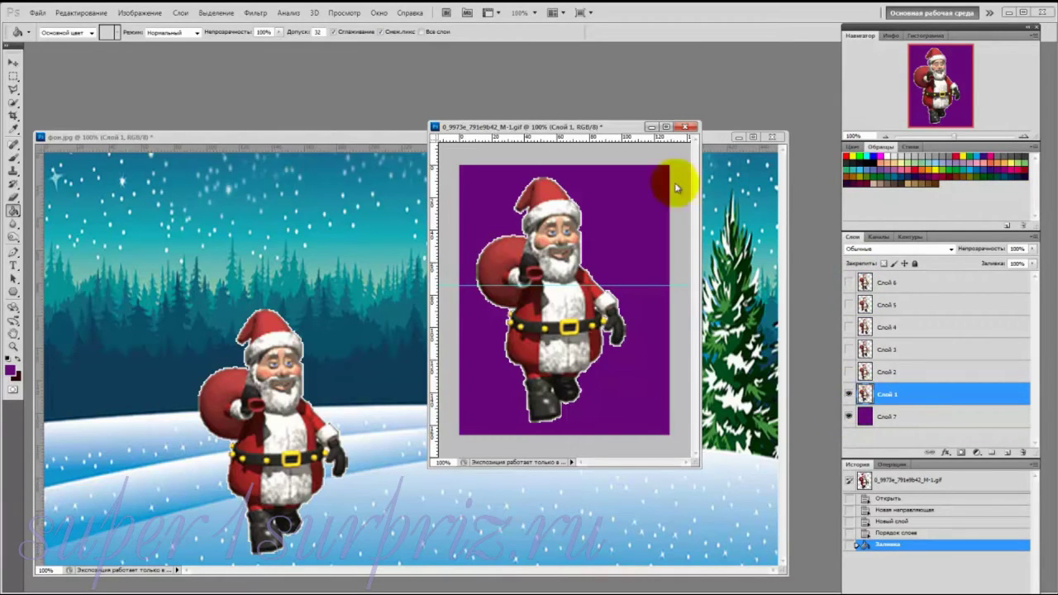
Copy Santa's lower half below the guide onto Слой 8 and load its outline as a selection
left_click(14, 80)
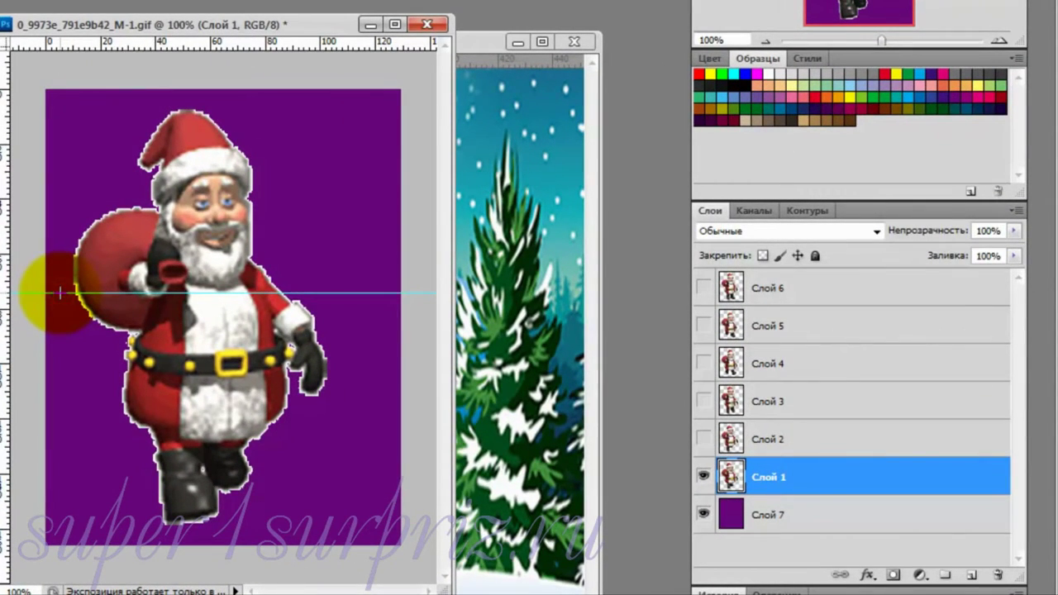
mouse_move(60, 292)
left_mouse_down()
mouse_move(126, 364)
mouse_move(380, 544)
left_mouse_up()
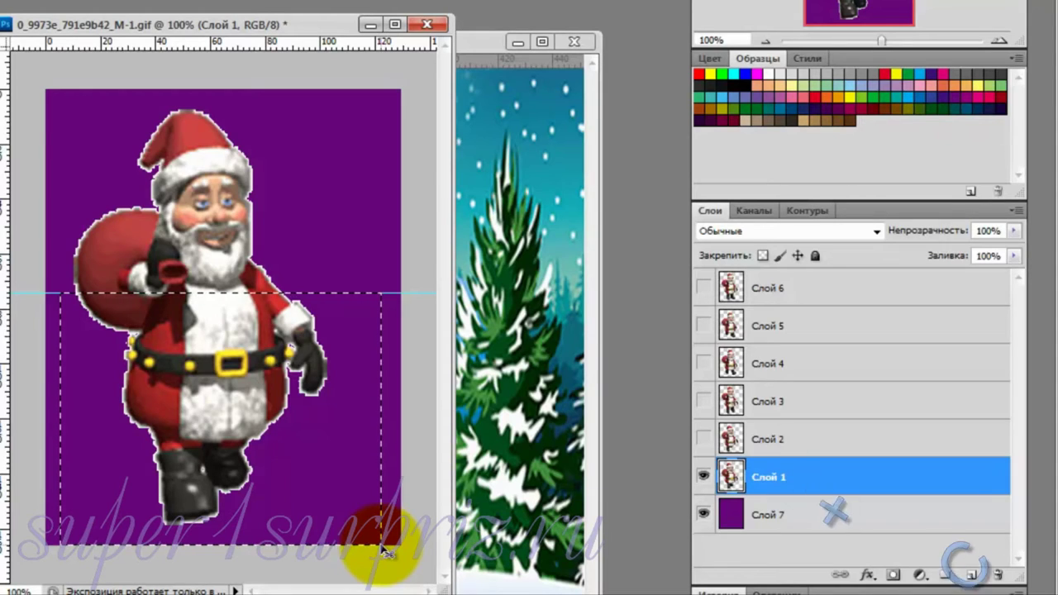
key("ctrl+j")
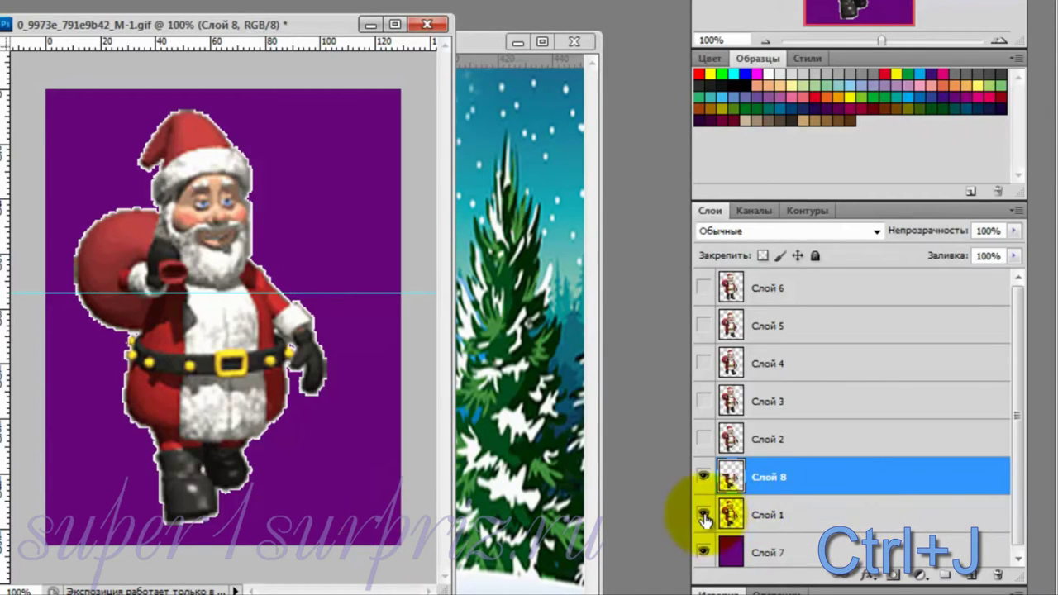
left_click(704, 515)
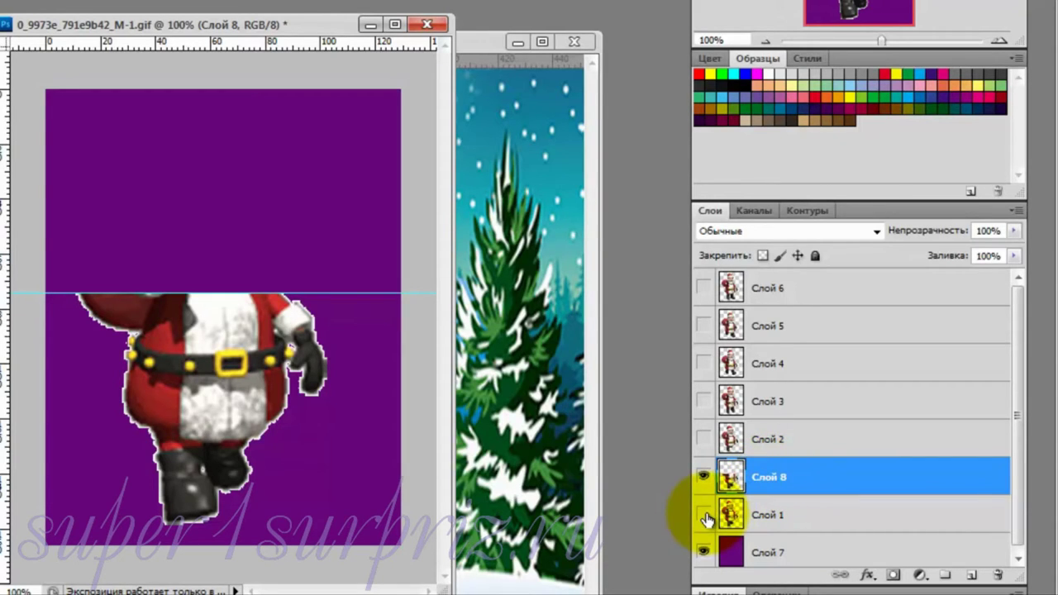
left_click(705, 514)
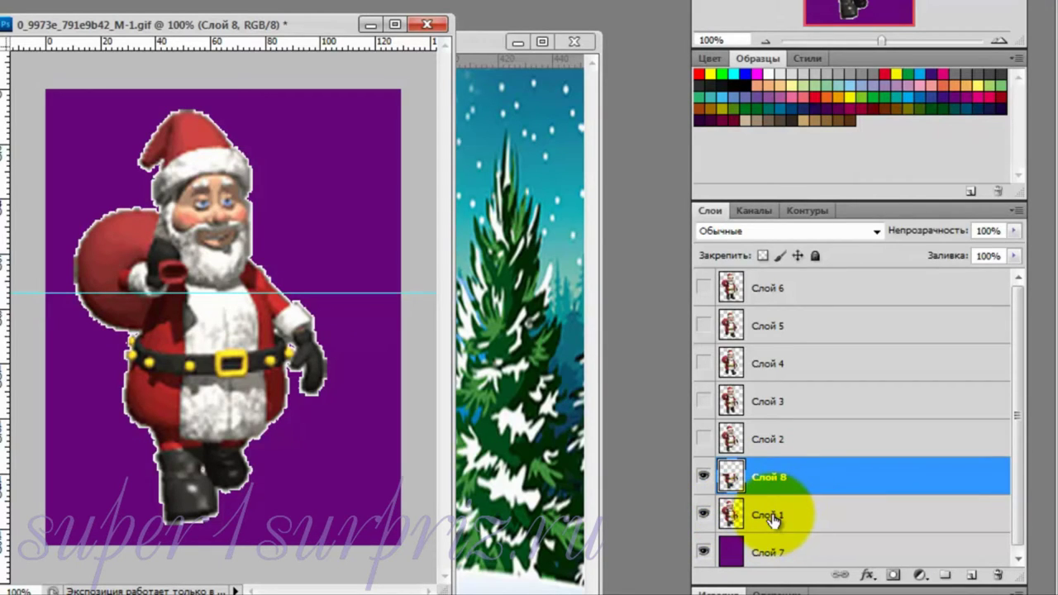
left_click(769, 520)
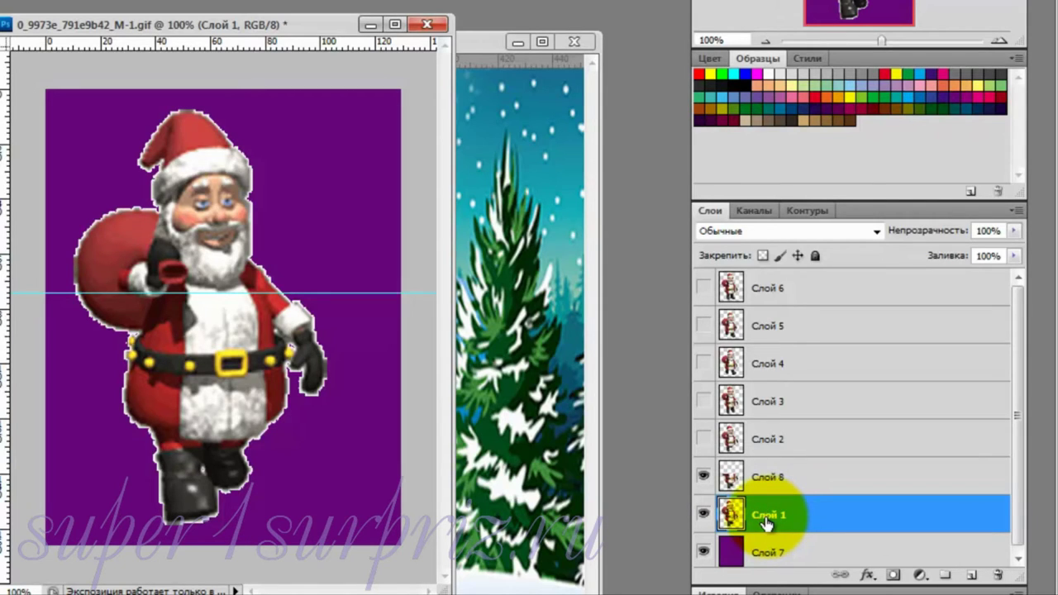
key("ctrl")
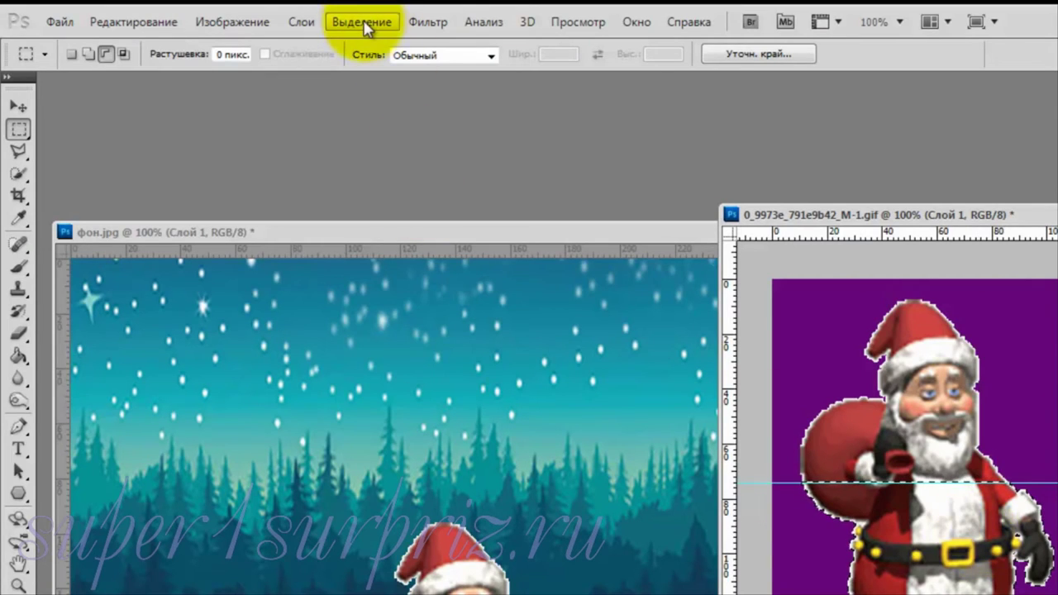
Invert the selection, copy Santa's upper half onto Слой 9, and hide Слой 1
left_click(362, 23)
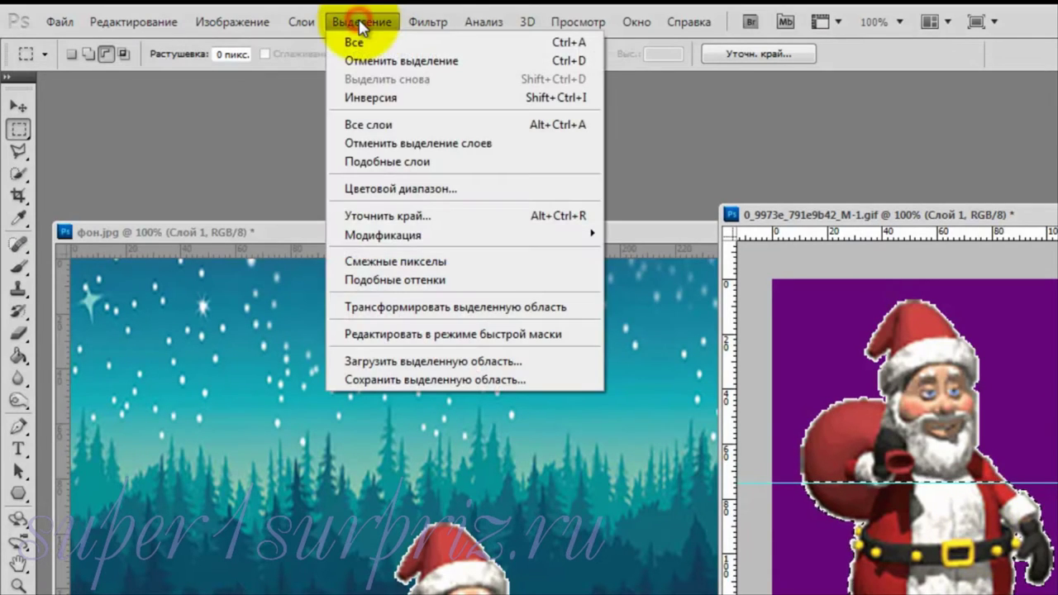
left_click(360, 98)
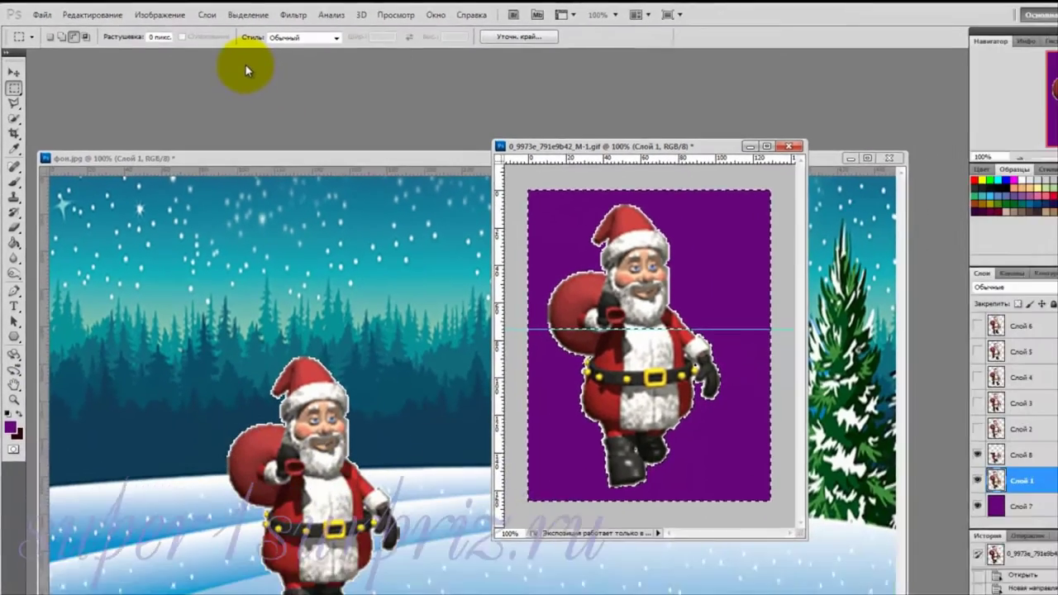
key("ctrl+j")
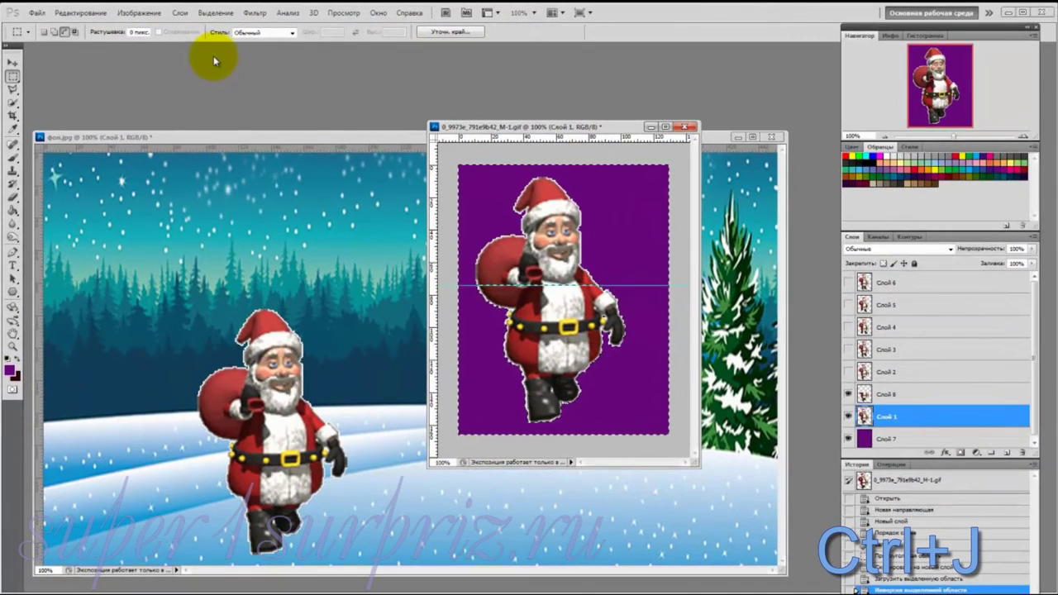
key("ctrl+j")
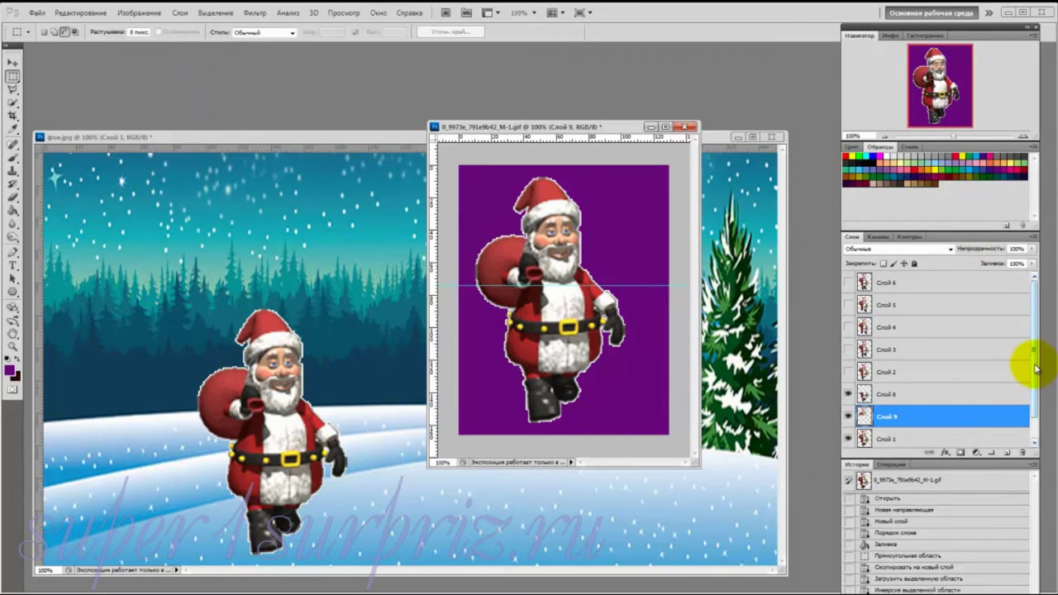
scroll(1030, 364, "down", 1)
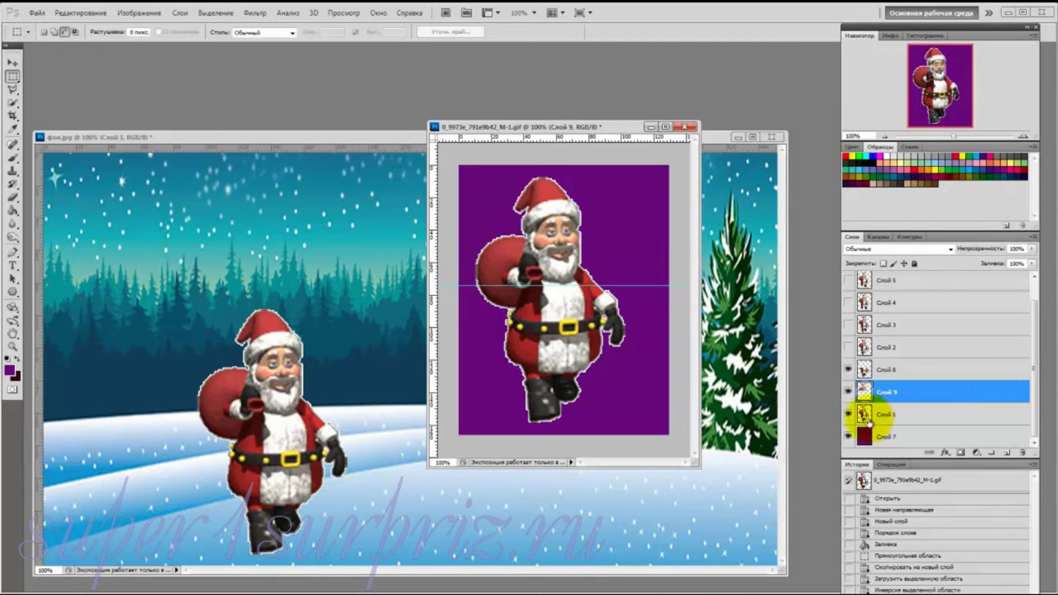
left_click(846, 414)
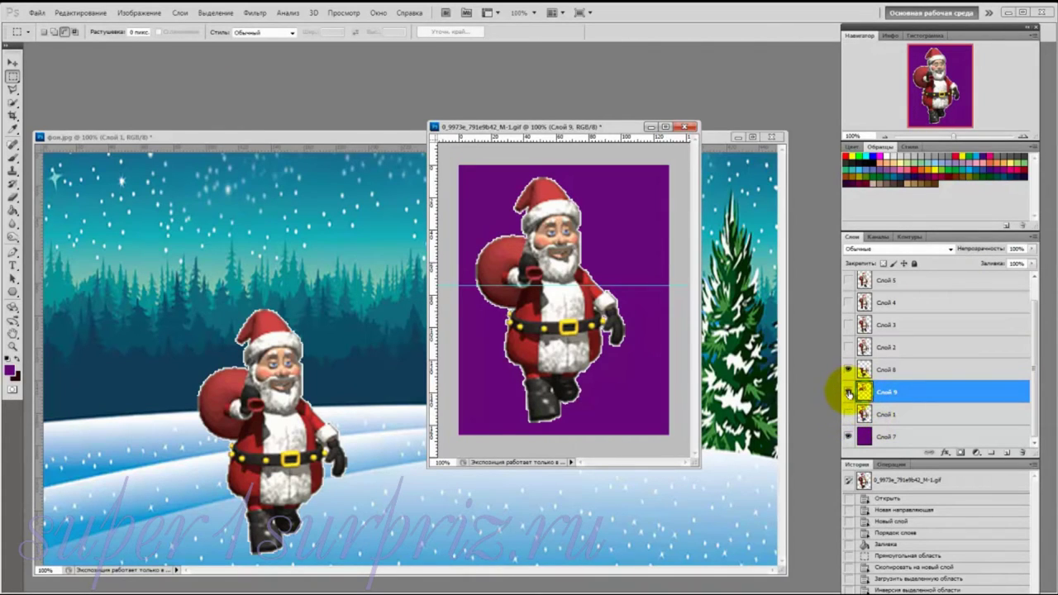
Toggle Слой 8 and Слой 9 to compare halves, leaving only Слой 8 visible and active
left_click(847, 371)
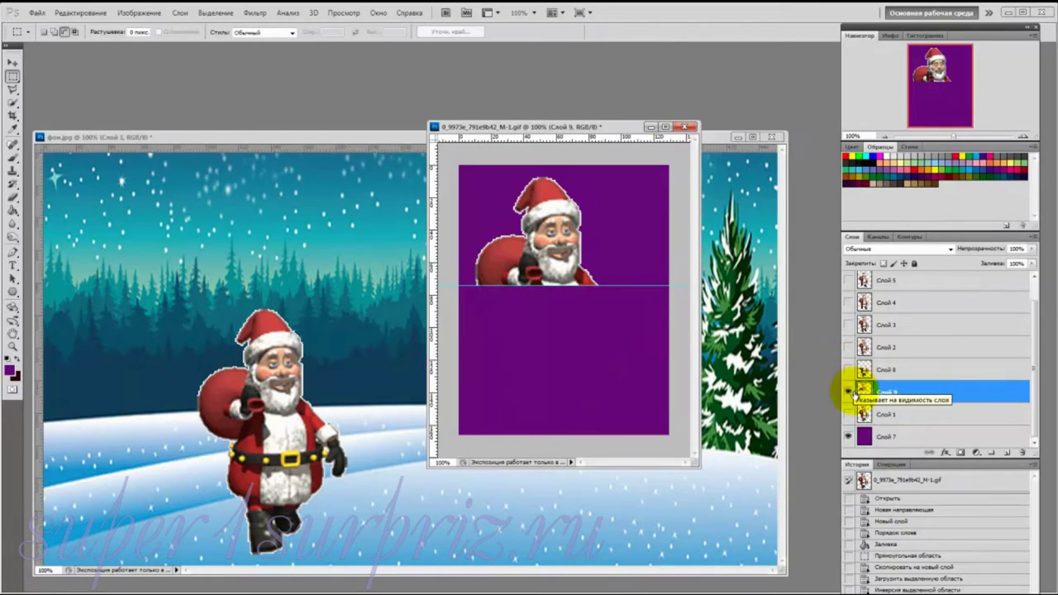
left_click(848, 391)
left_click(848, 371)
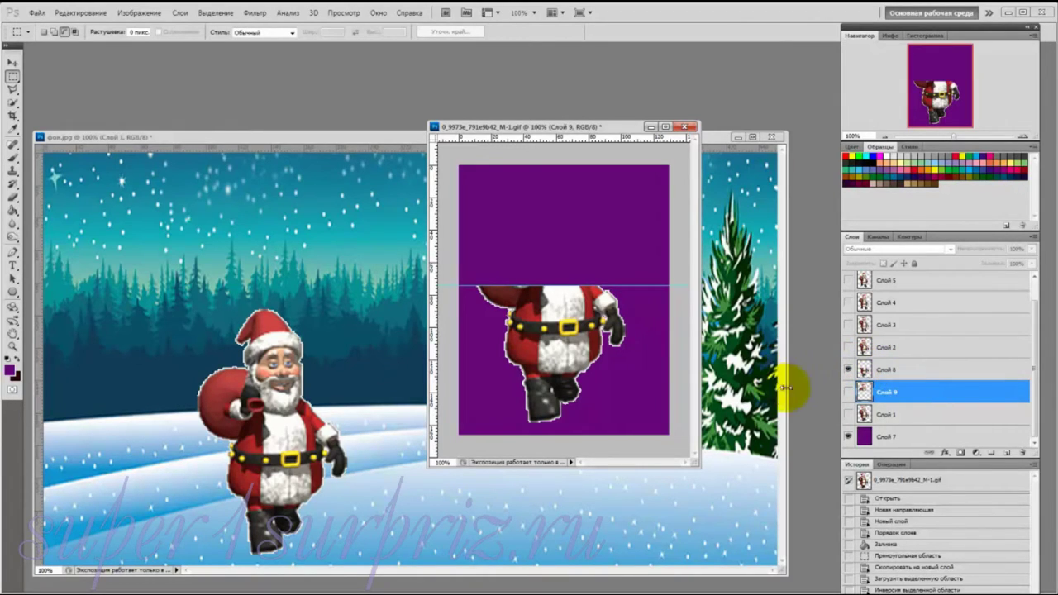
left_click(499, 351)
left_click_drag(500, 351, 623, 351)
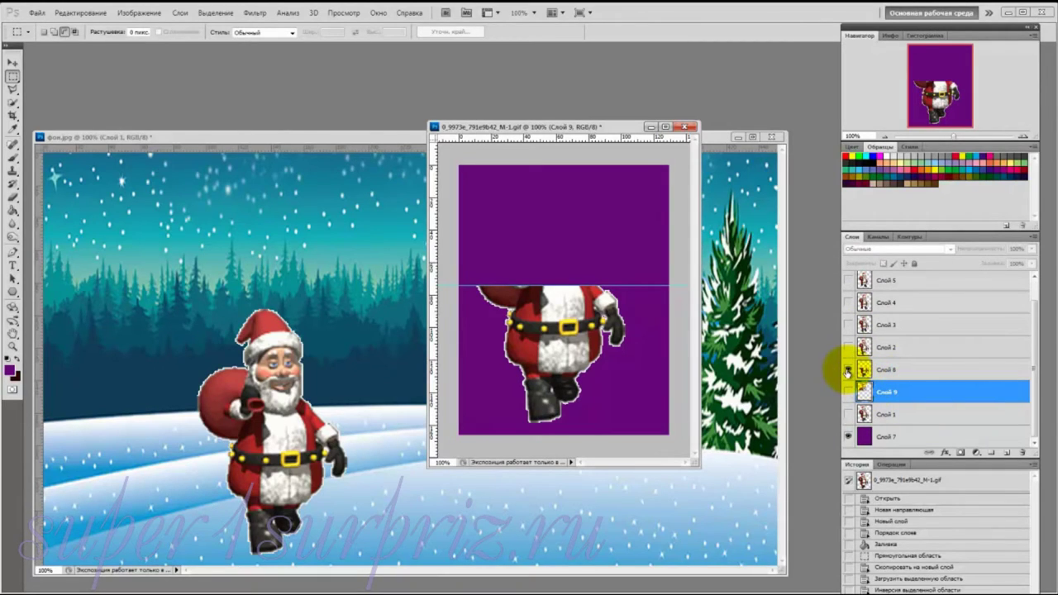
left_click(849, 374)
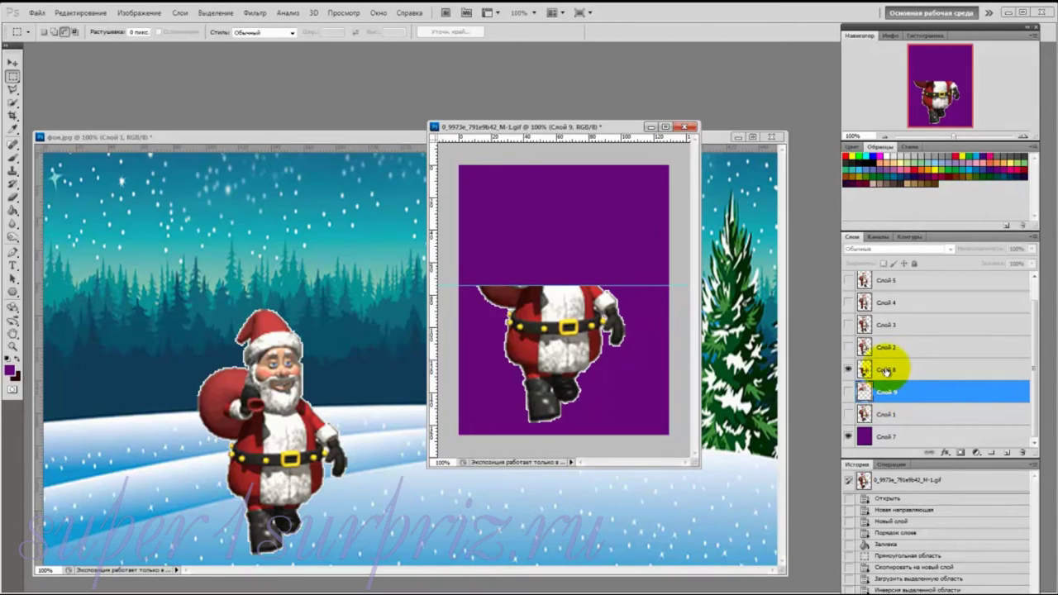
left_click(886, 370)
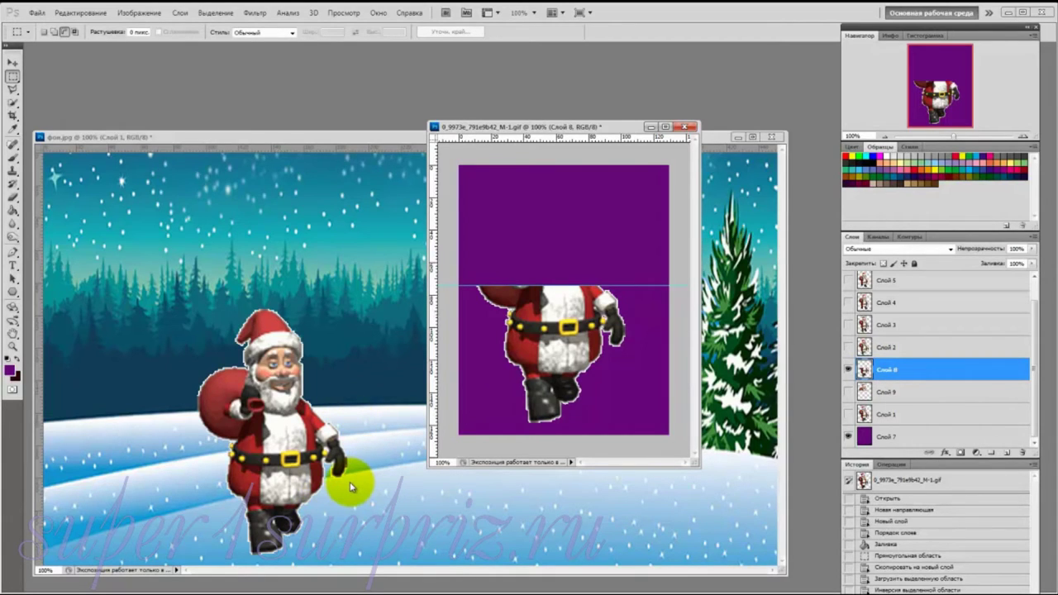
Sample the pale blue of the snow as the foreground colour with the Eyedropper
left_click(12, 130)
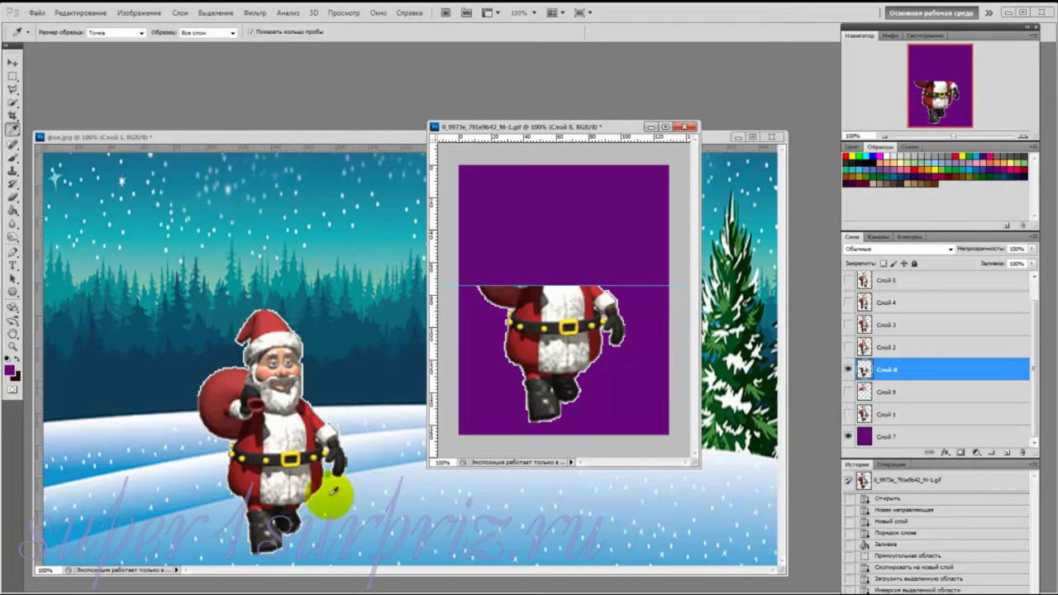
left_click(330, 495)
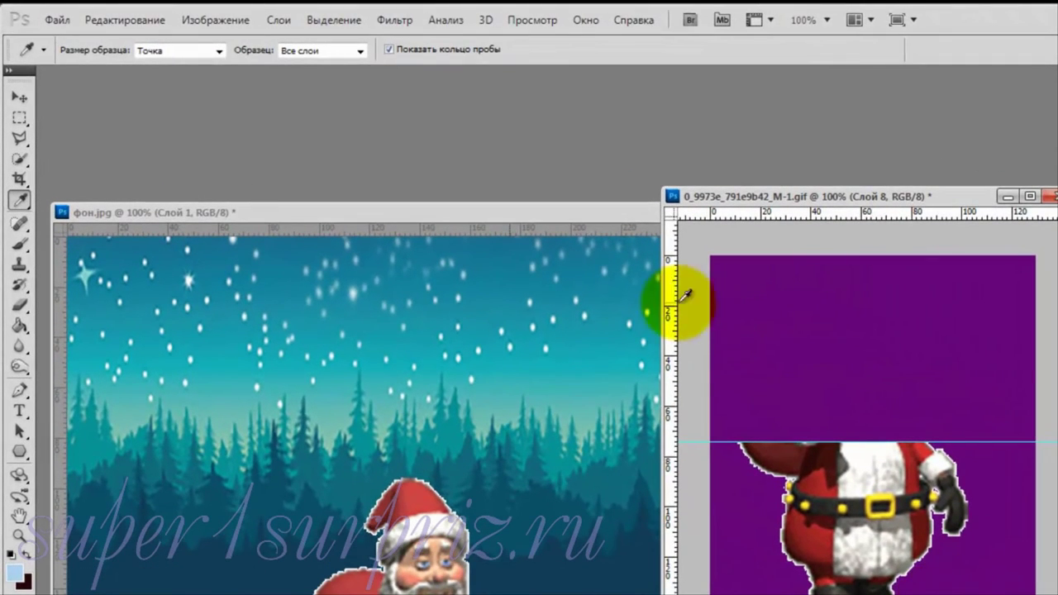
left_click(114, 21)
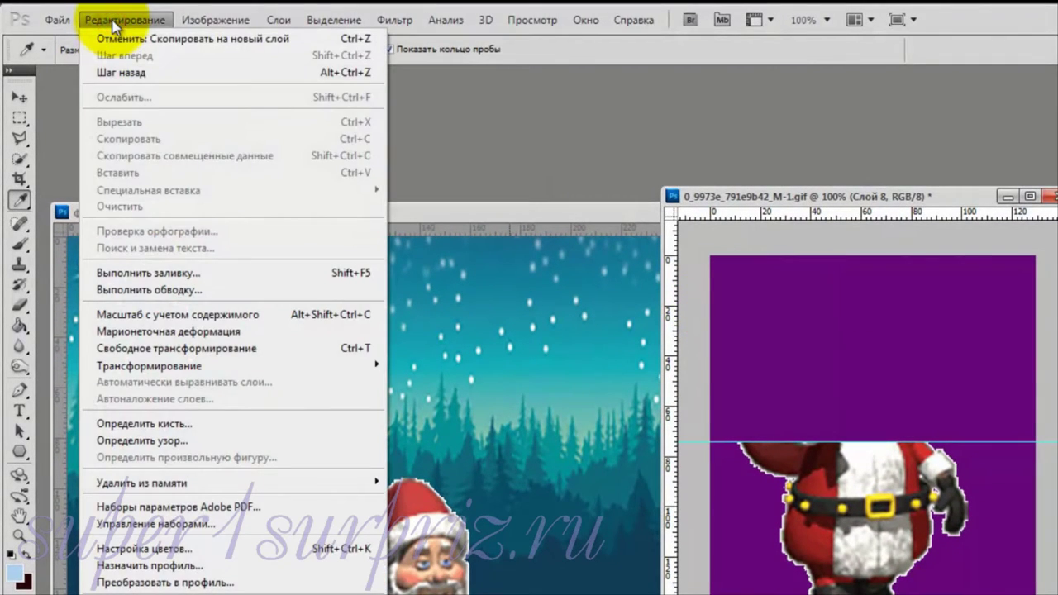
Stroke Santa's lower half on Слой 8 with a 2 px pale blue line inside the edge
left_click(142, 290)
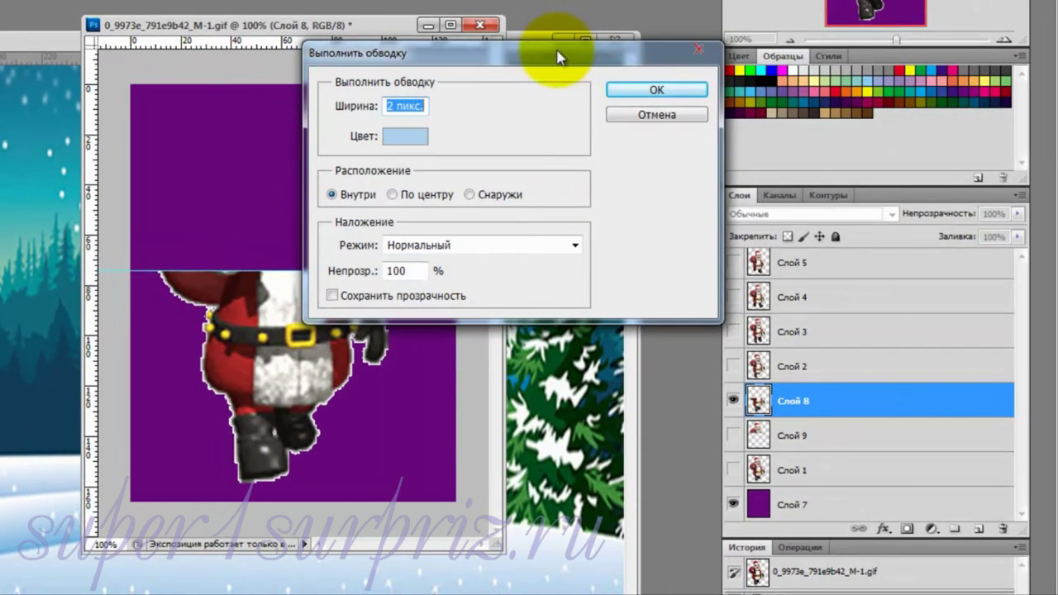
mouse_move(559, 54)
left_mouse_down()
mouse_move(668, 110)
mouse_move(693, 110)
left_mouse_up()
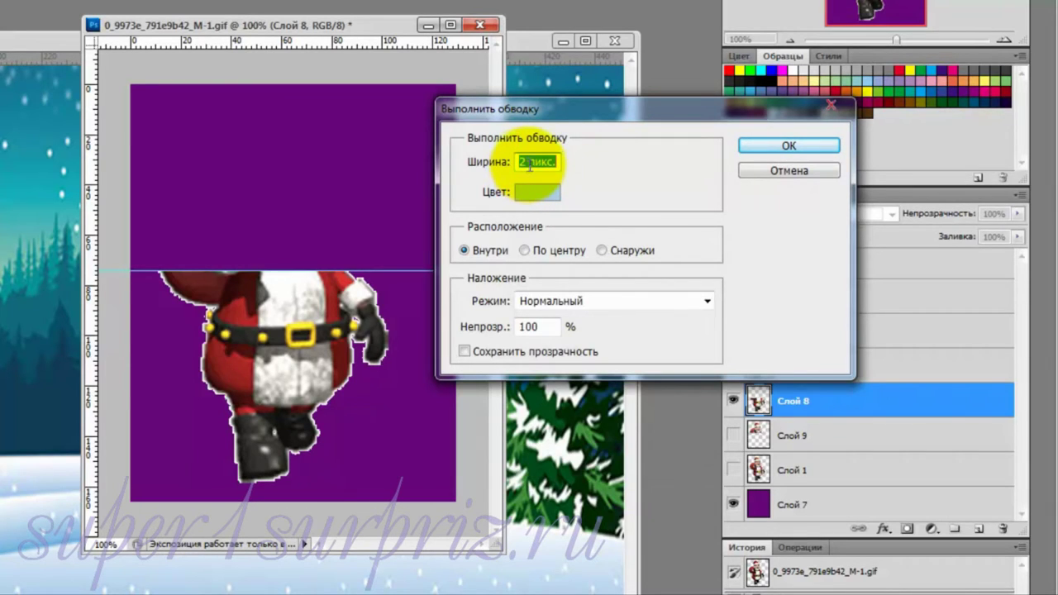
mouse_move(351, 273)
left_mouse_down()
mouse_move(388, 335)
mouse_move(340, 395)
left_mouse_up()
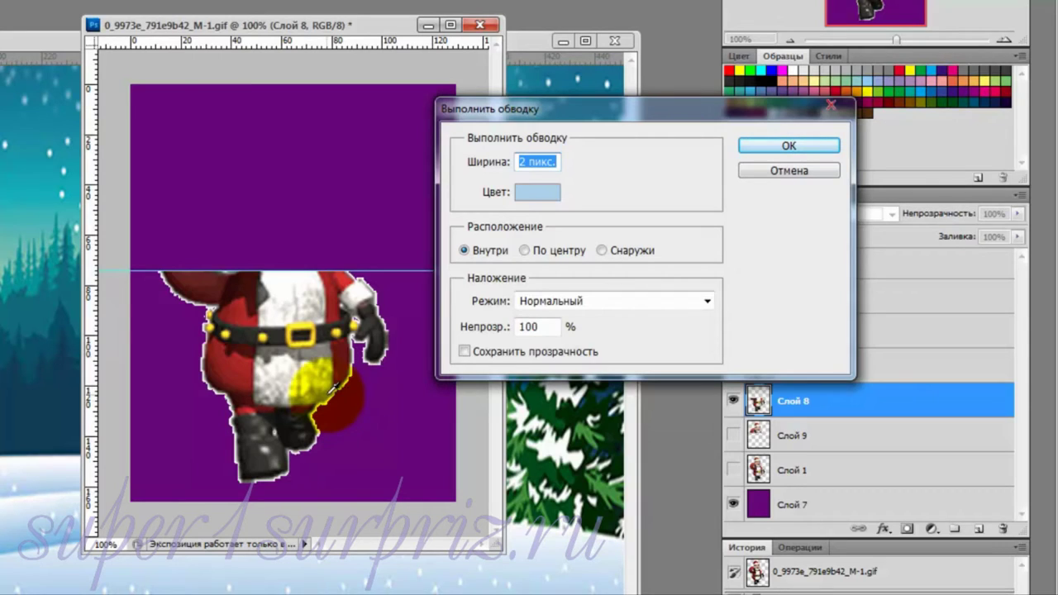
left_click_drag(341, 395, 355, 388)
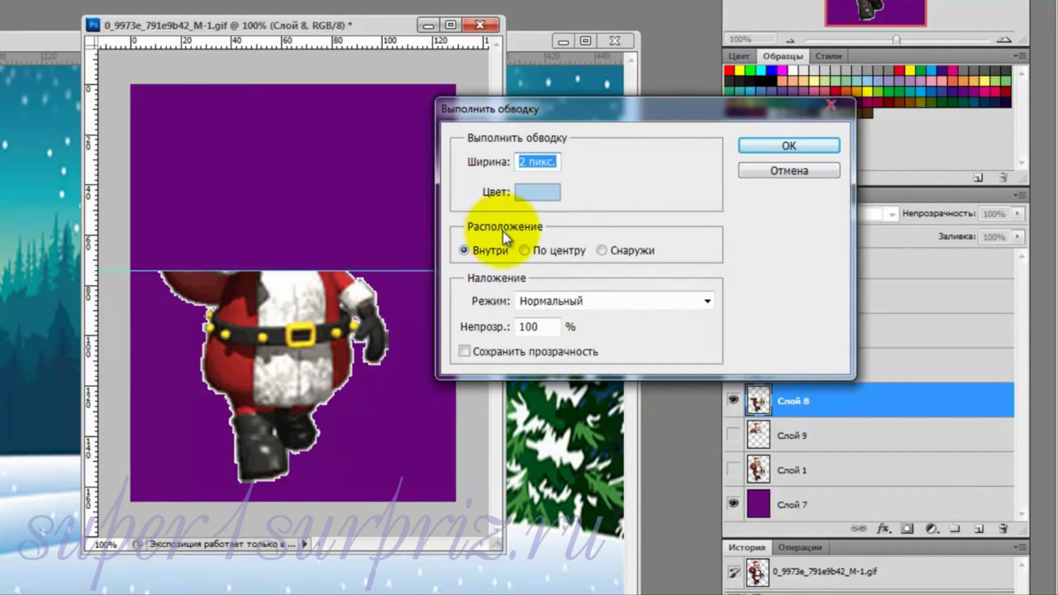
left_click(464, 251)
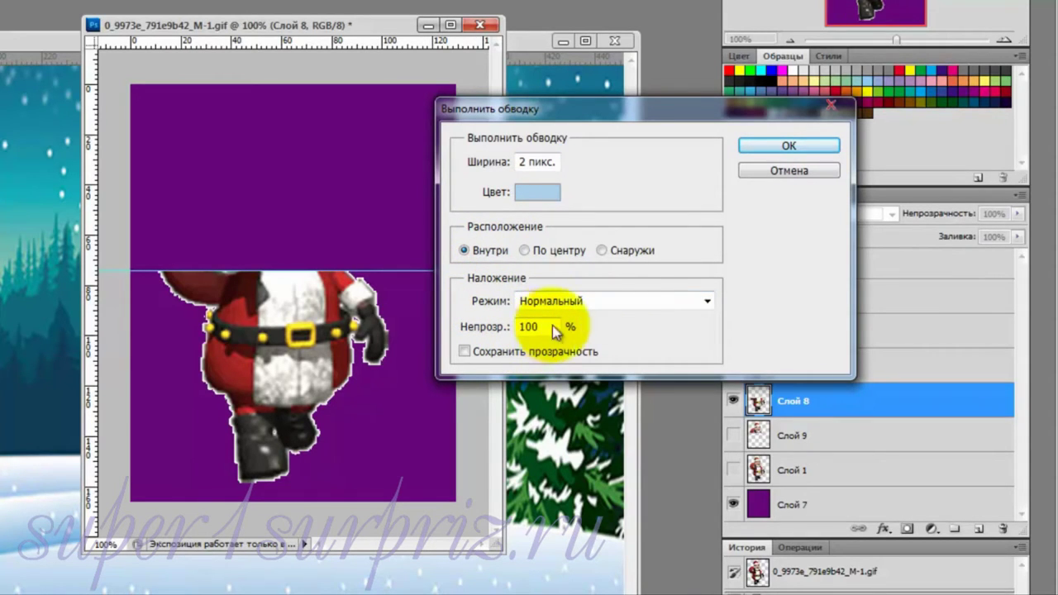
left_click(768, 146)
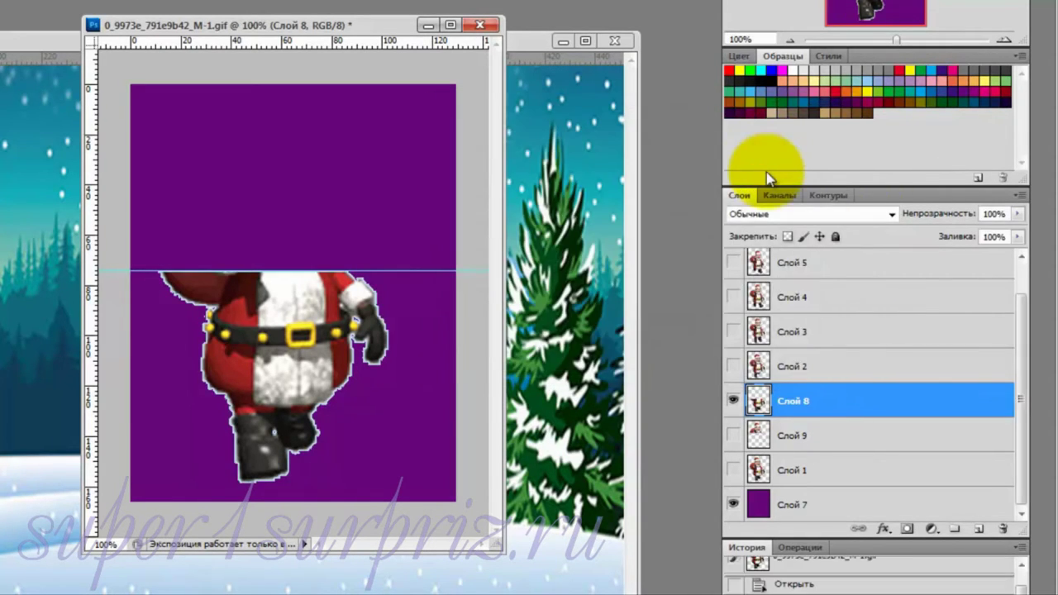
mouse_move(149, 297)
left_mouse_down()
mouse_move(172, 286)
mouse_move(308, 438)
mouse_move(380, 348)
mouse_move(369, 281)
left_mouse_up()
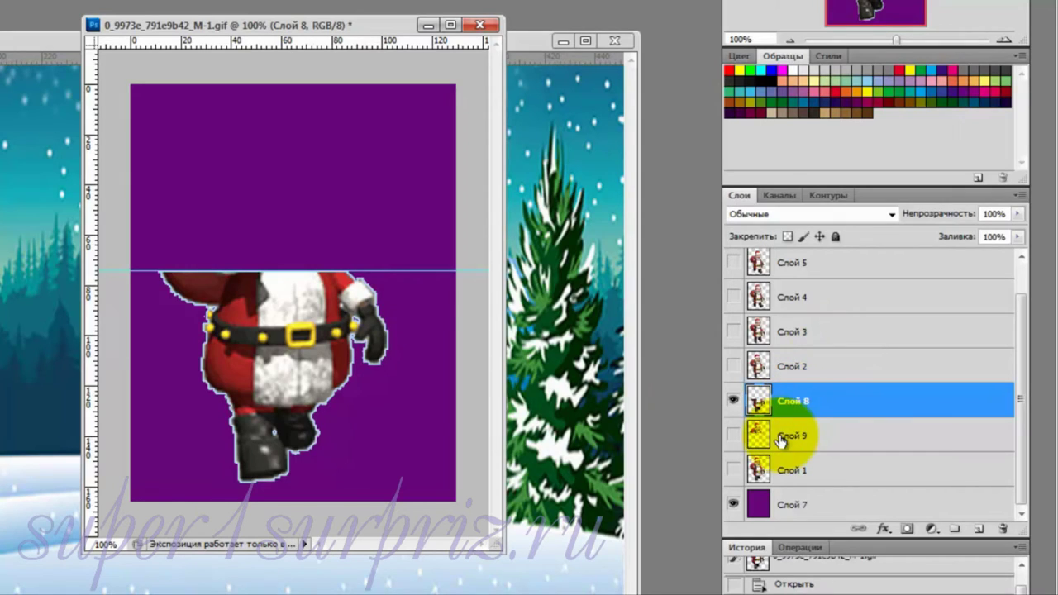
Hide Слой 8, make Слой 9 visible and active, and sample dark teal from the background
left_click(733, 403)
left_click(734, 436)
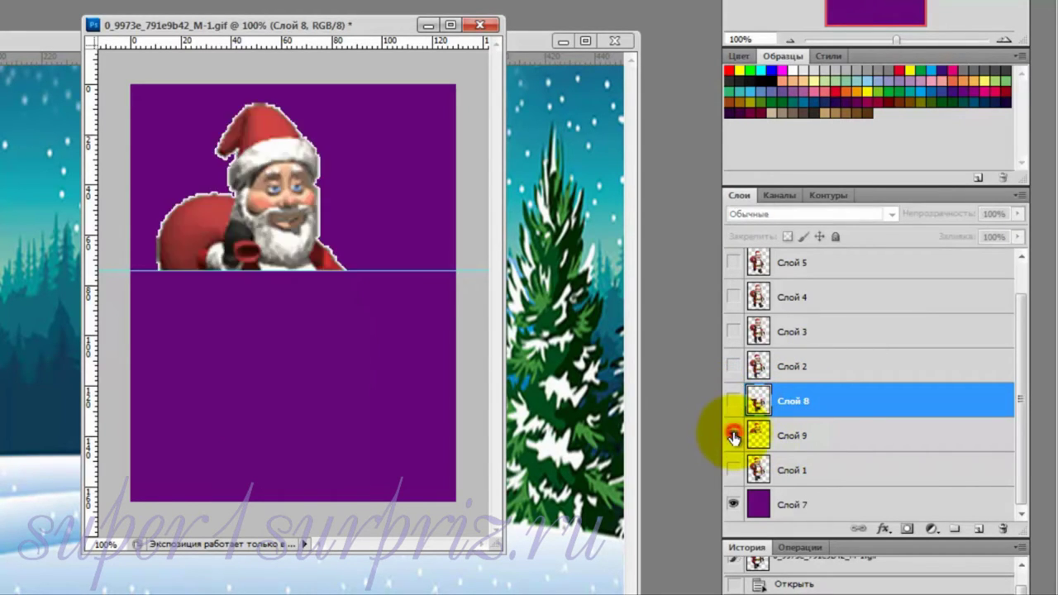
left_click(819, 437)
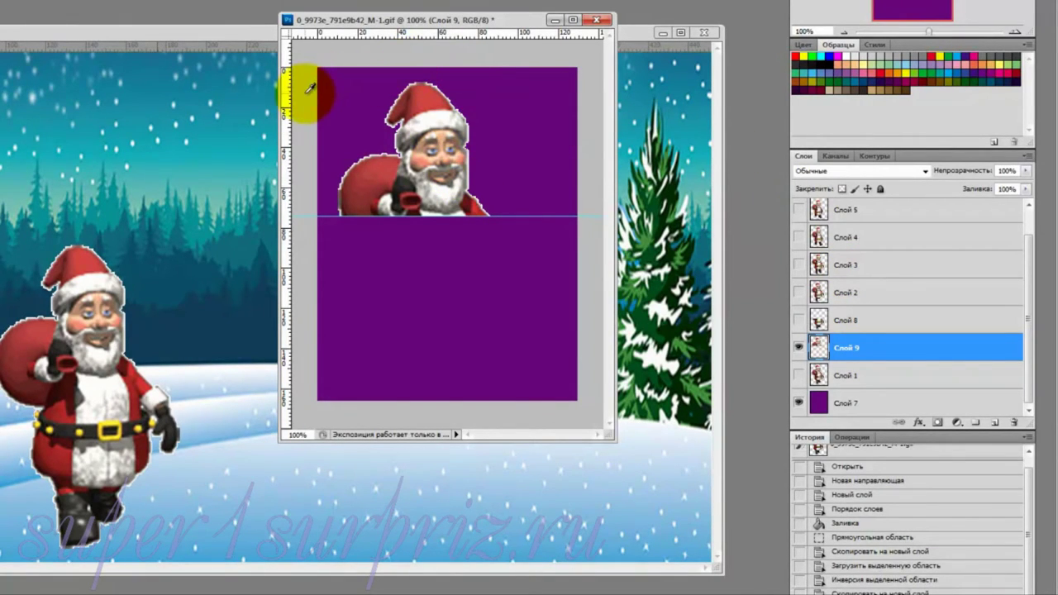
mouse_move(132, 339)
left_mouse_down()
mouse_move(35, 284)
mouse_move(1, 331)
left_mouse_up()
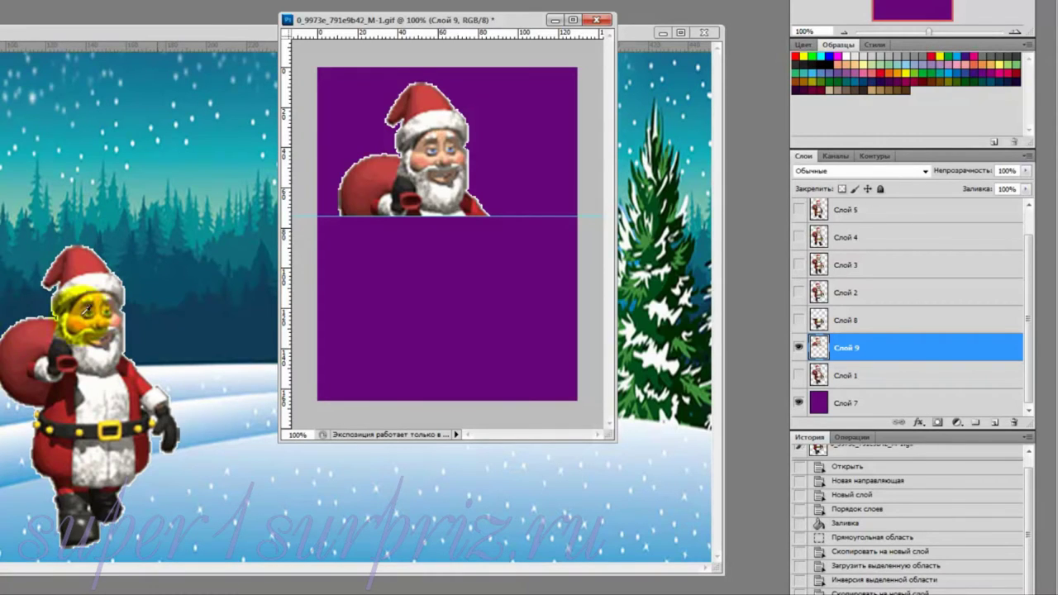
left_click_drag(139, 265, 142, 326)
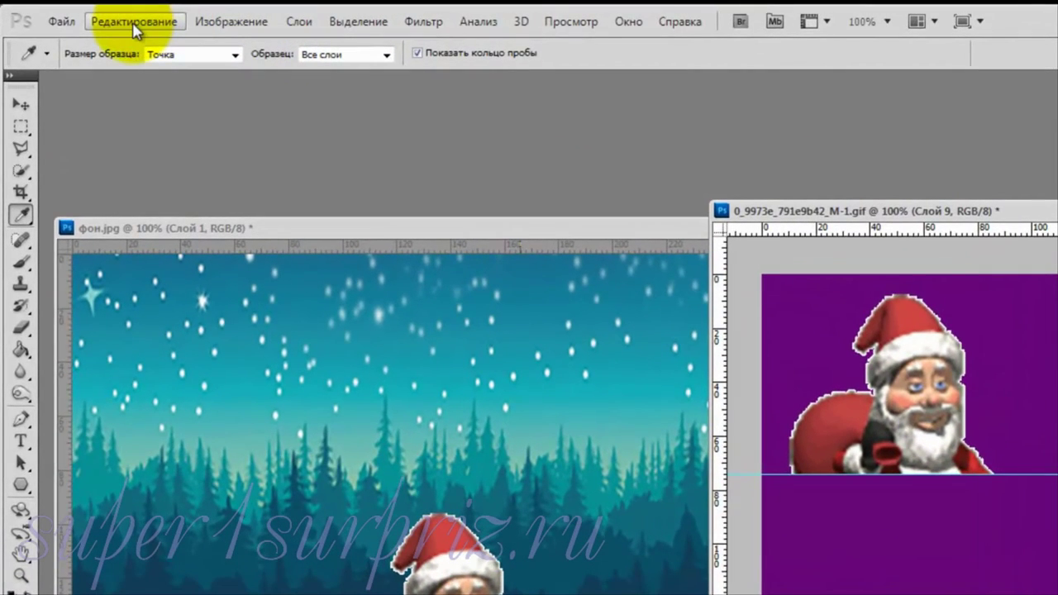
Apply a 2 px dark teal inside stroke to Santa's upper half on Слой 9
left_click(135, 25)
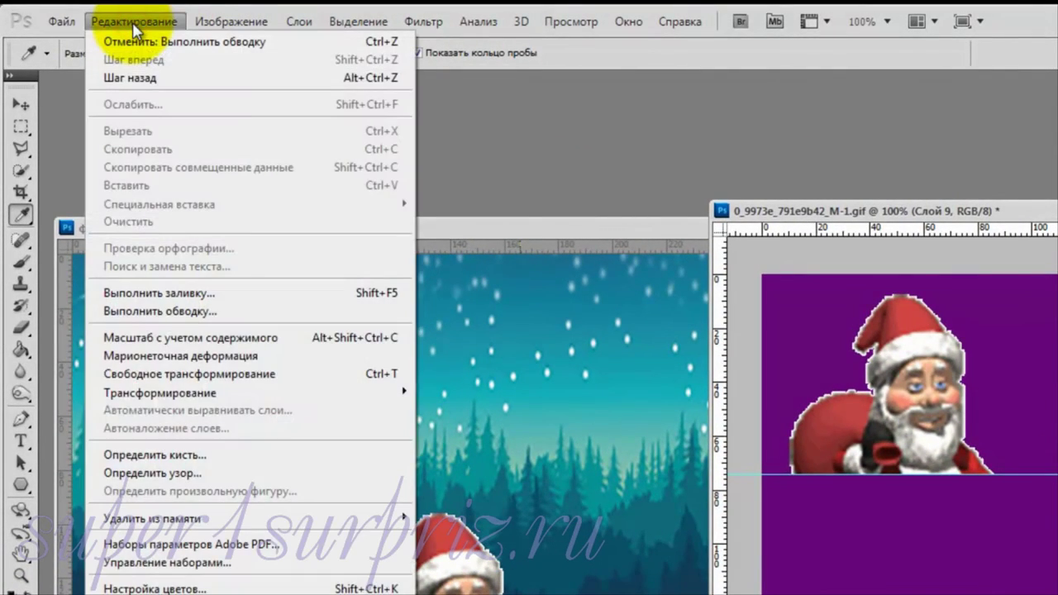
left_click(150, 312)
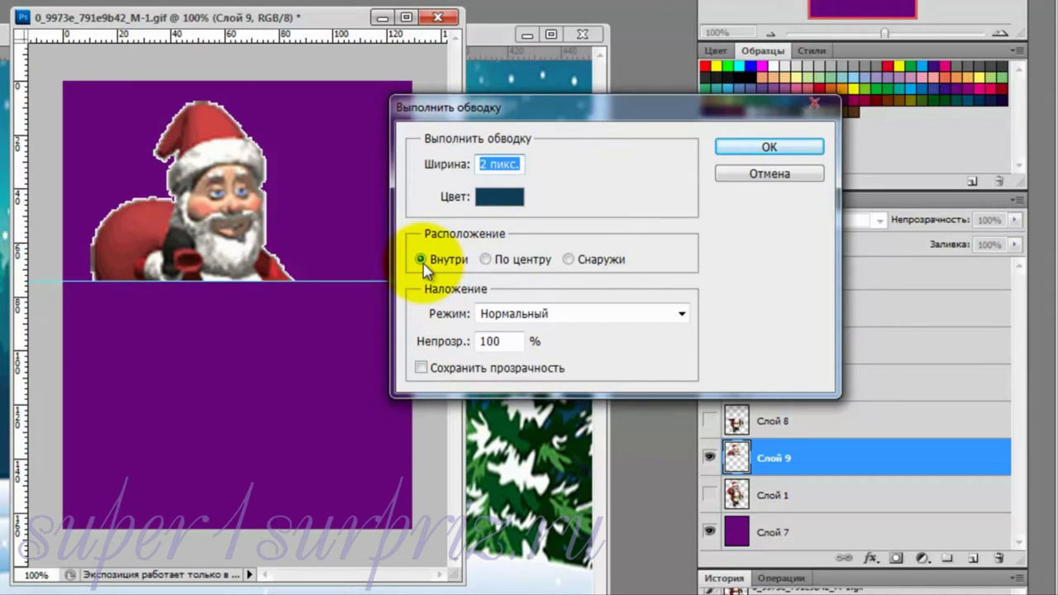
left_click(746, 147)
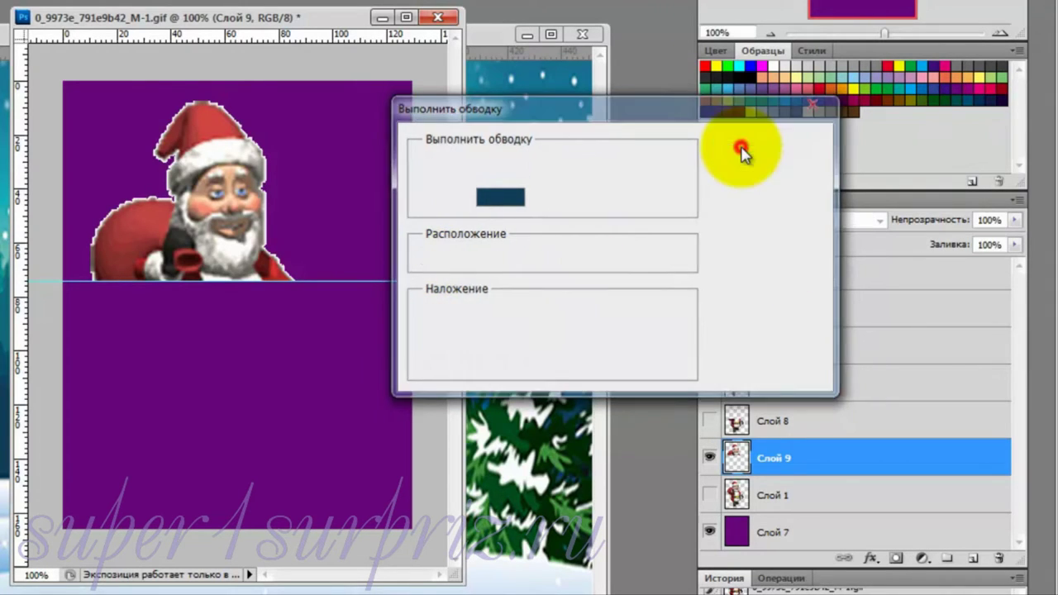
left_click(300, 269)
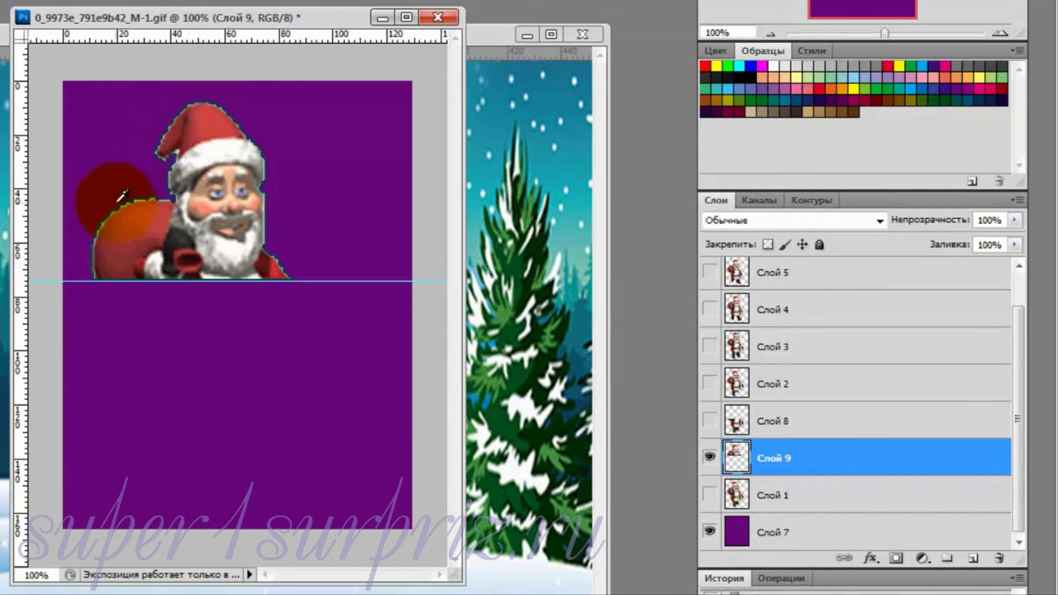
Turn on Слой 8 so the lower body shows under the outlined top half
left_click_drag(104, 257, 106, 275)
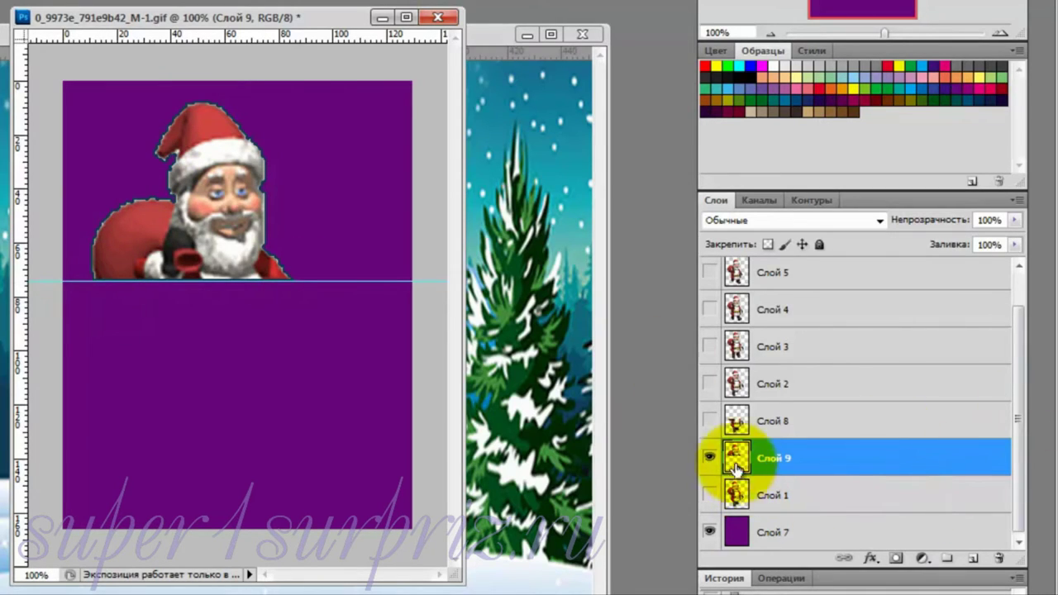
left_click(710, 423)
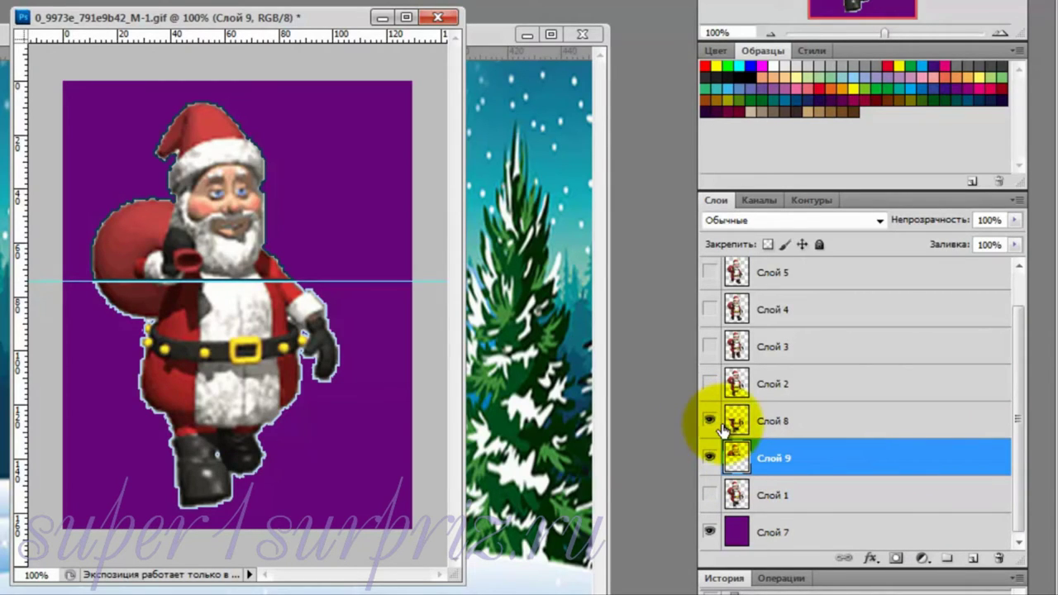
mouse_move(307, 289)
left_mouse_down()
mouse_move(291, 258)
mouse_move(163, 168)
left_mouse_up()
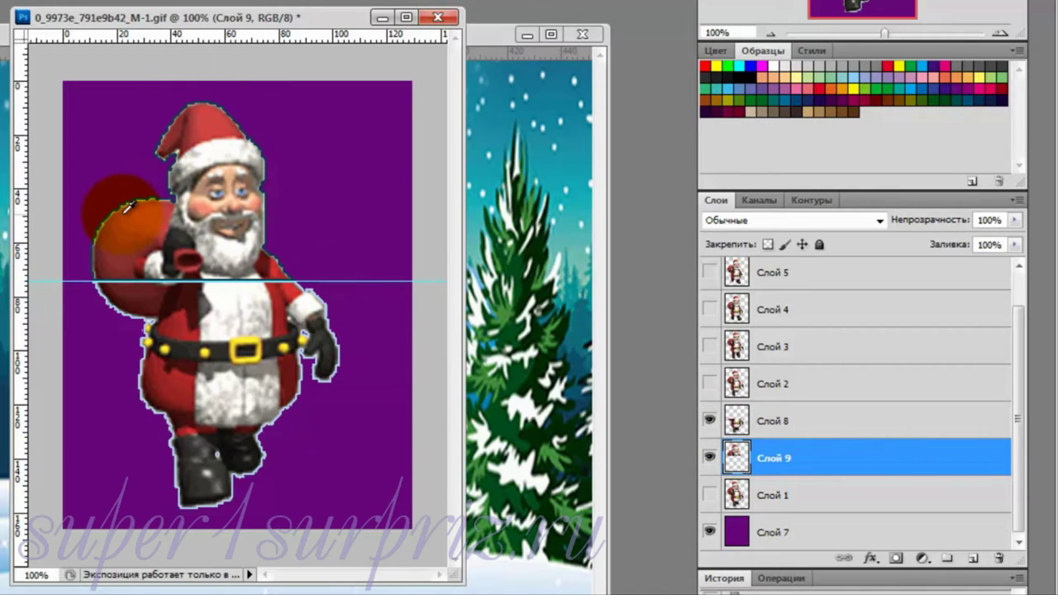
mouse_move(163, 168)
left_mouse_down()
mouse_move(153, 366)
mouse_move(104, 267)
mouse_move(99, 276)
mouse_move(151, 273)
left_mouse_up()
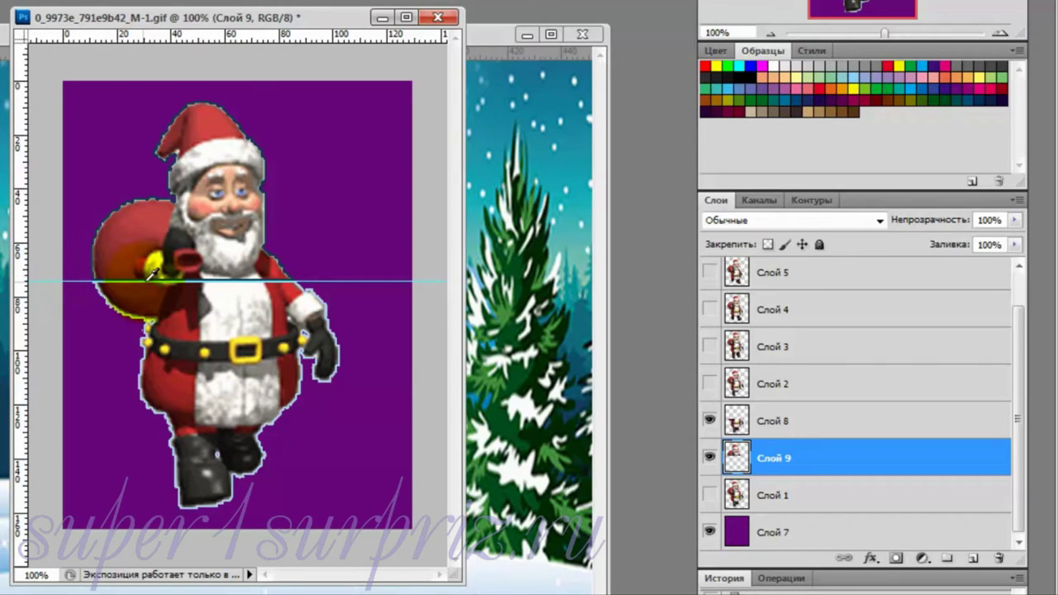
left_click(293, 273)
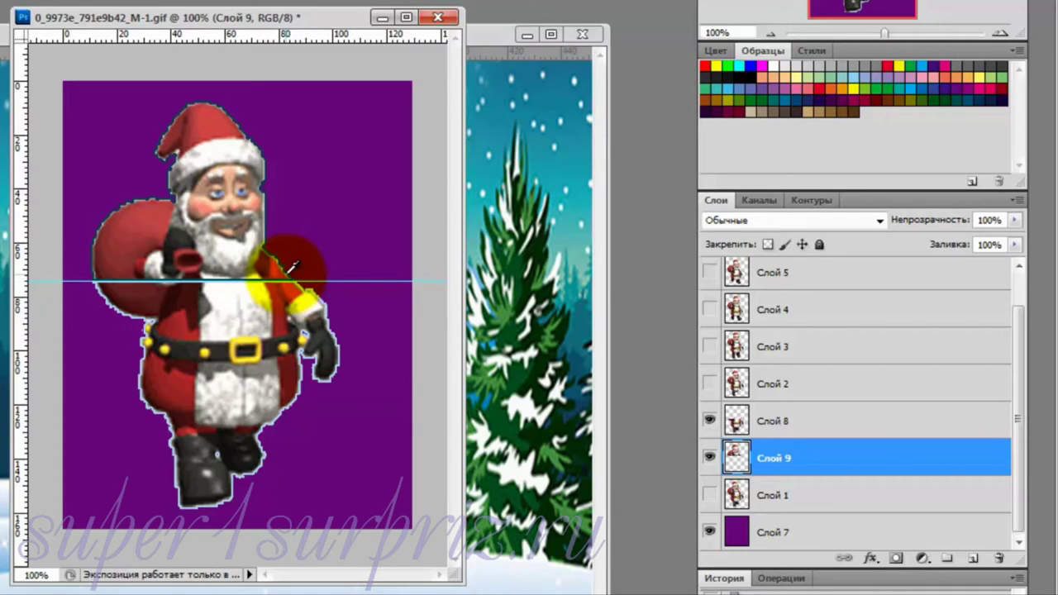
left_click_drag(294, 273, 296, 239)
key("Escape")
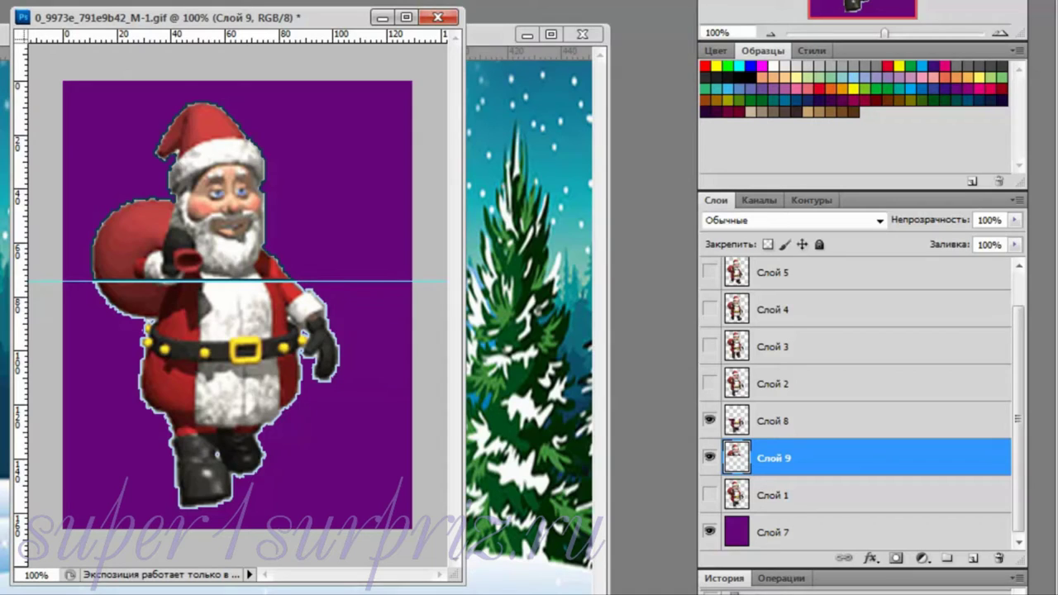
Drag the horizontal guide from Santa's waist up near the image's top edge
left_click(71, 282)
left_click_drag(71, 282, 77, 94)
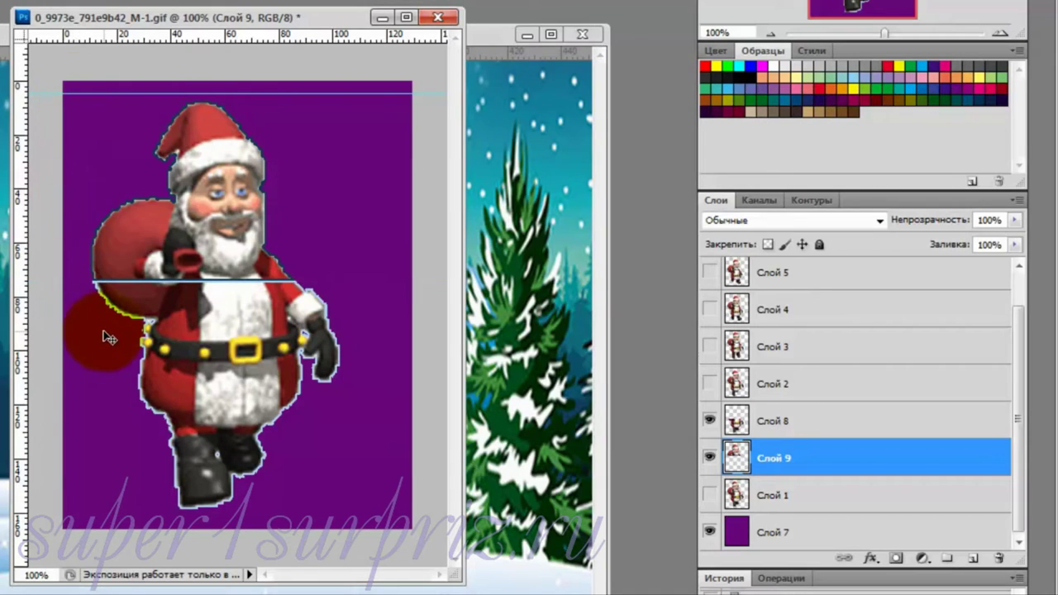
left_click_drag(76, 94, 71, 94)
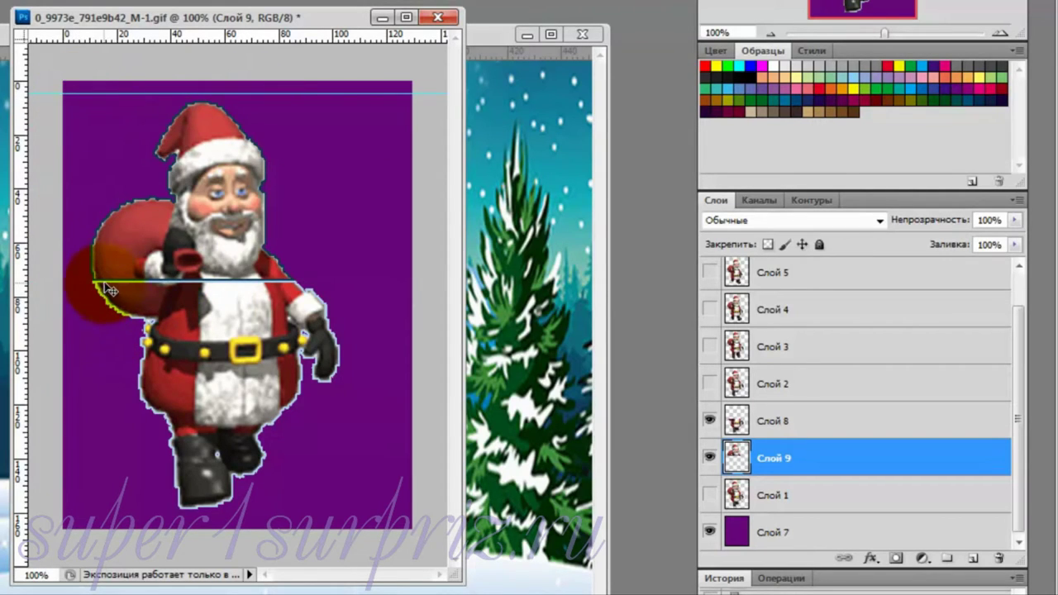
left_click_drag(256, 284, 291, 291)
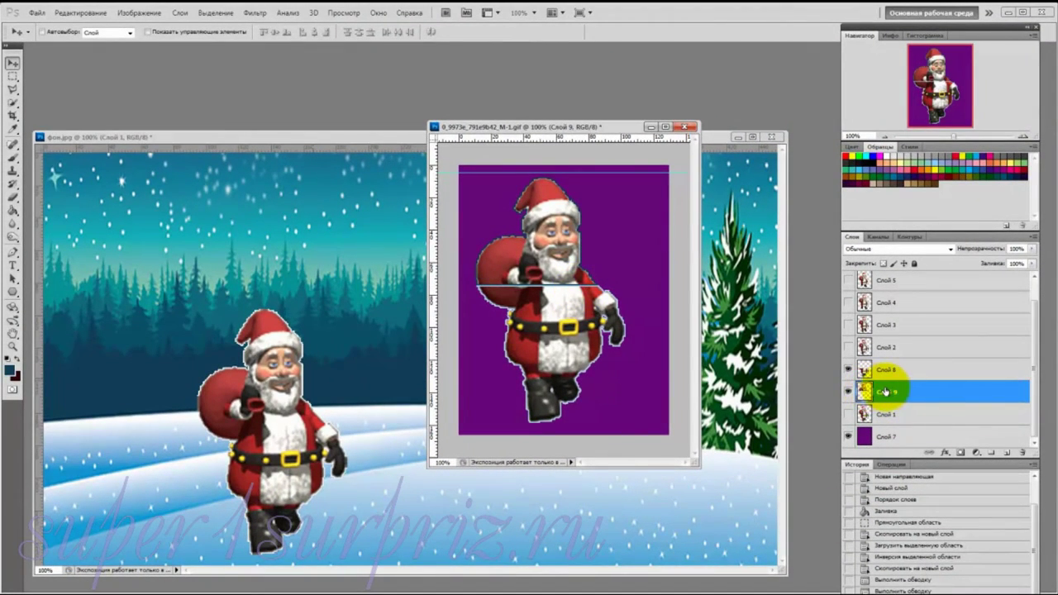
Erase the join line across Santa's chest on Слой 9 with a 30 px round eraser
left_click(11, 199)
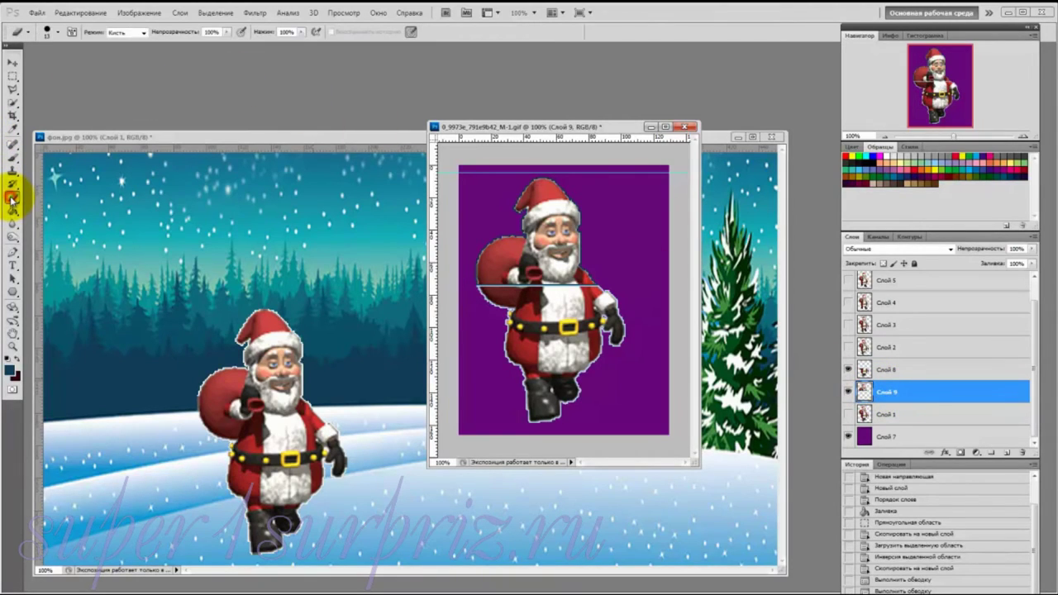
left_click(58, 33)
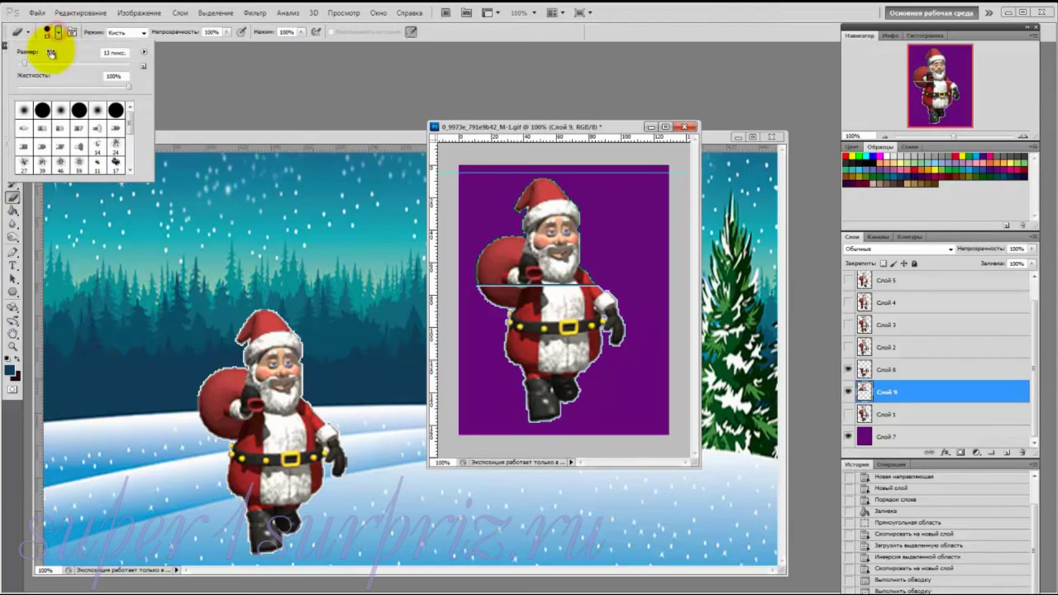
left_click(42, 111)
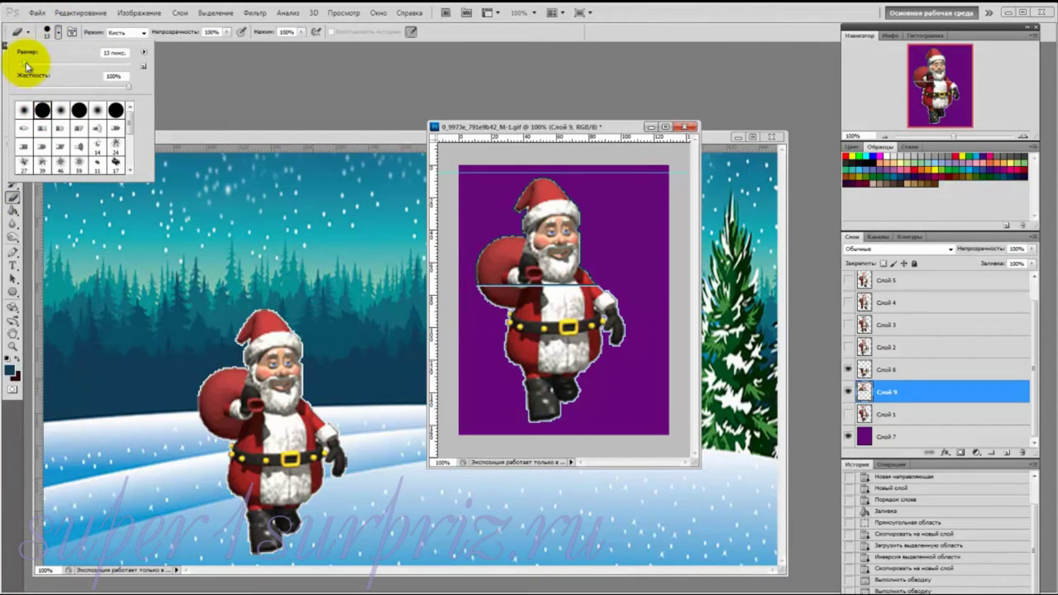
left_click_drag(25, 63, 33, 63)
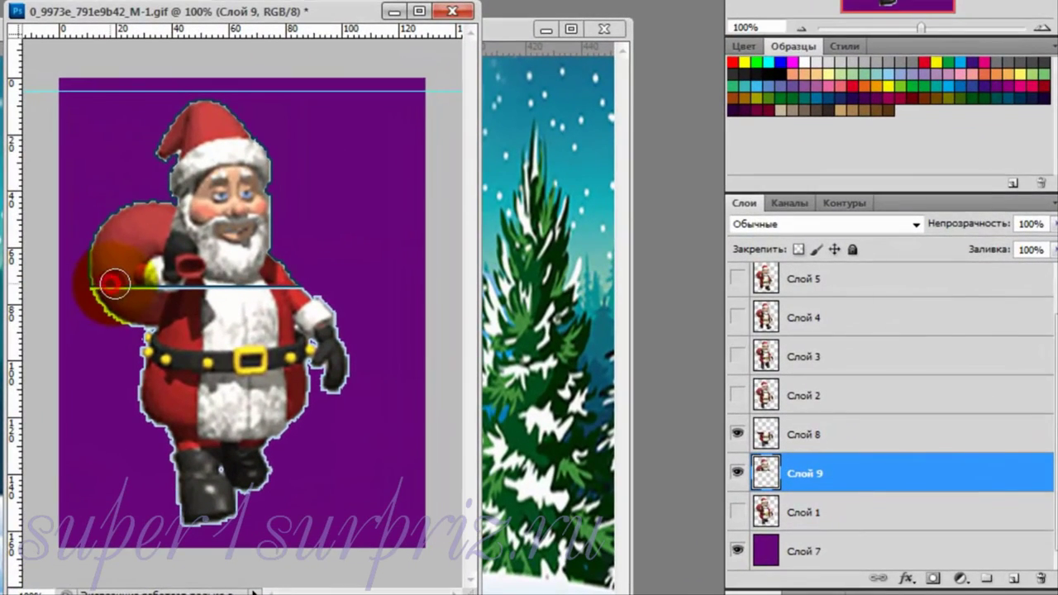
mouse_move(115, 284)
left_mouse_down()
mouse_move(283, 291)
mouse_move(113, 279)
mouse_move(137, 343)
mouse_move(166, 324)
left_mouse_up()
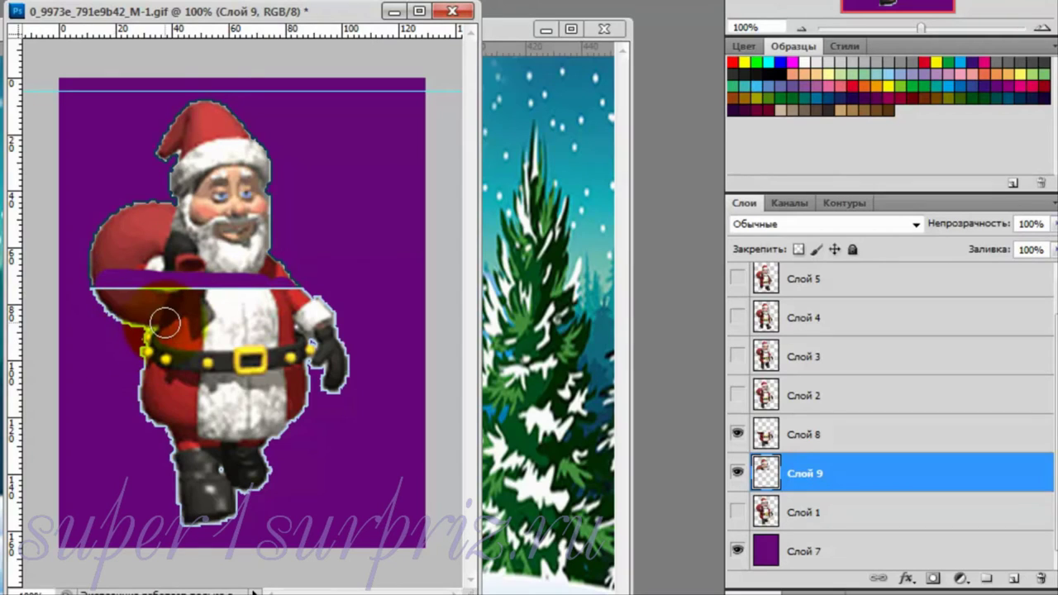
Erase the same chest band on Слой 8, across the sack and arm
left_click(738, 434)
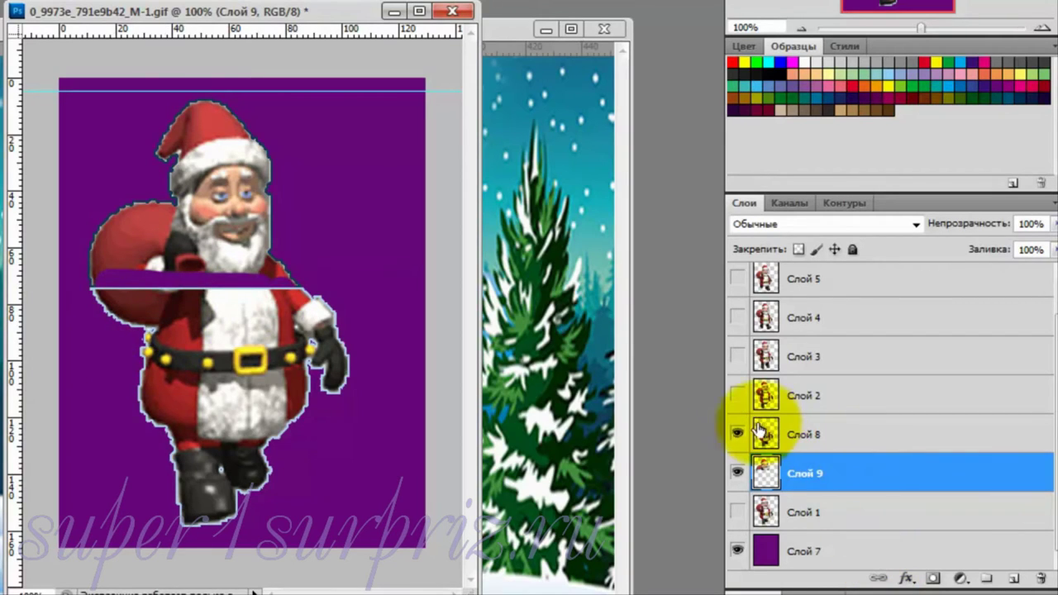
left_click(737, 434)
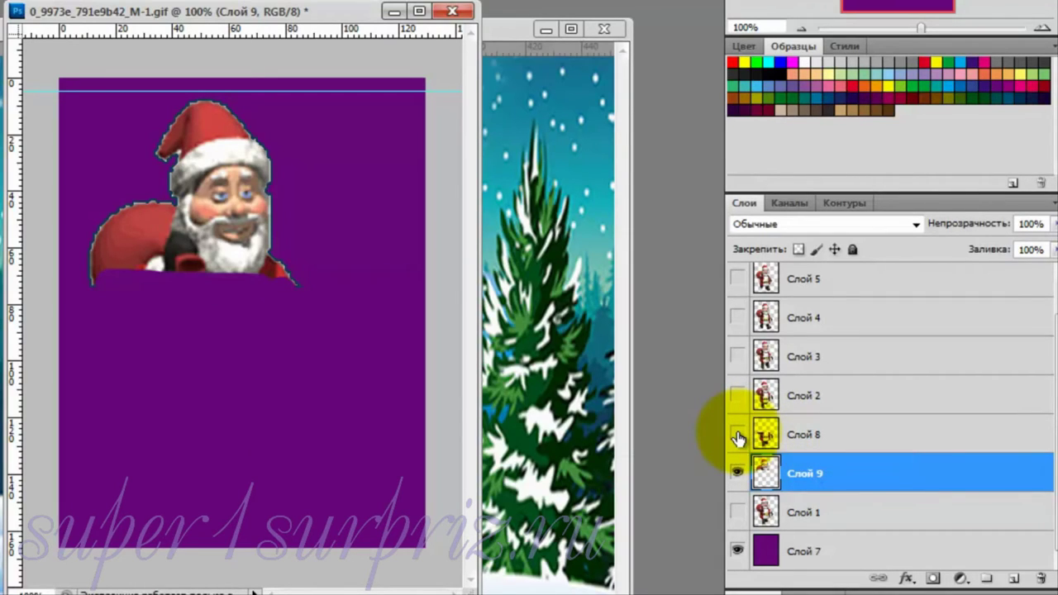
left_click(738, 434)
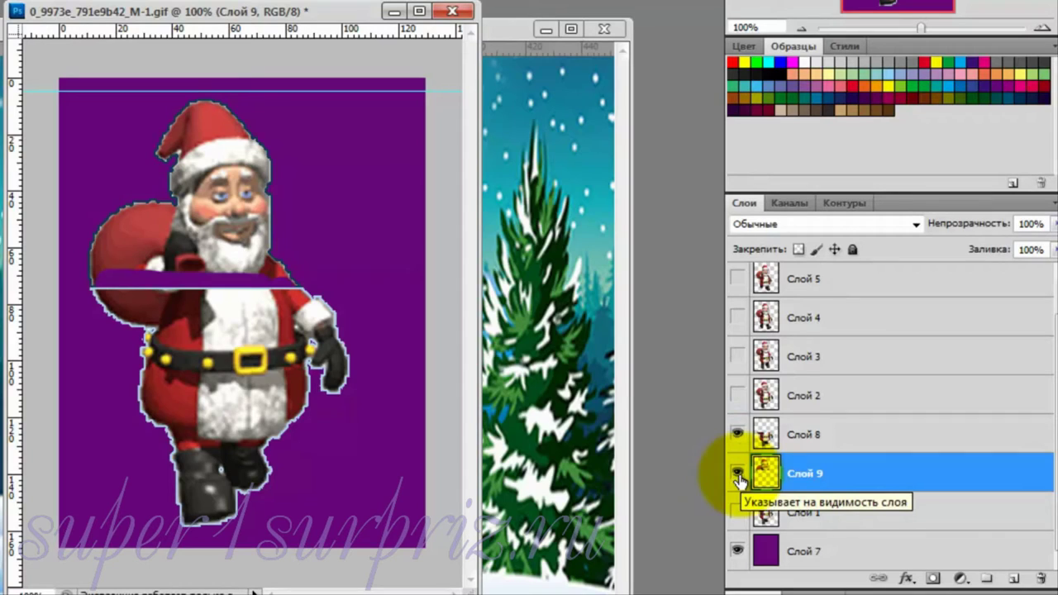
left_click(800, 434)
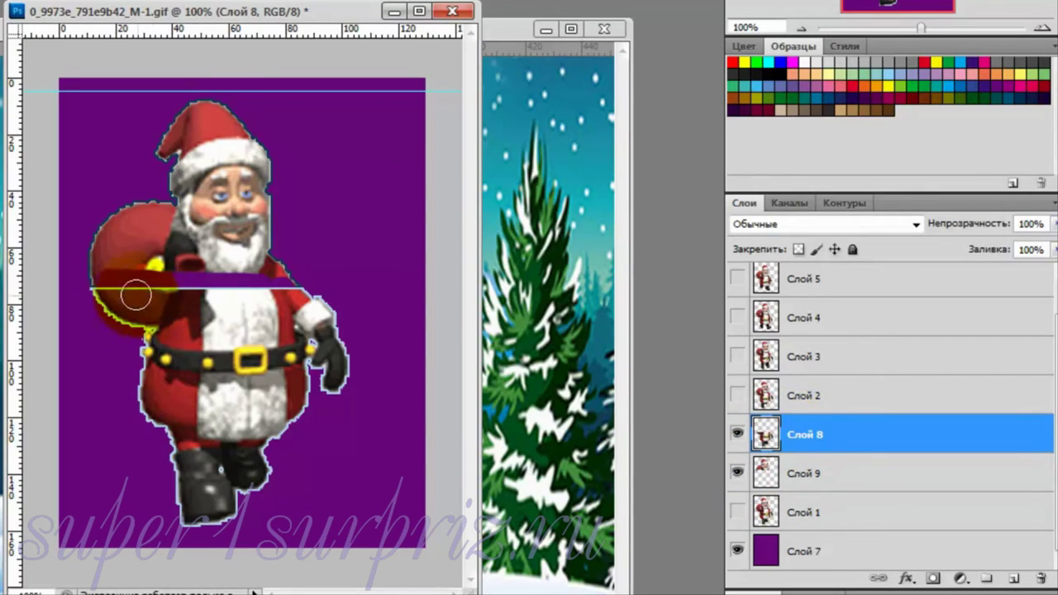
left_click_drag(96, 286, 288, 296)
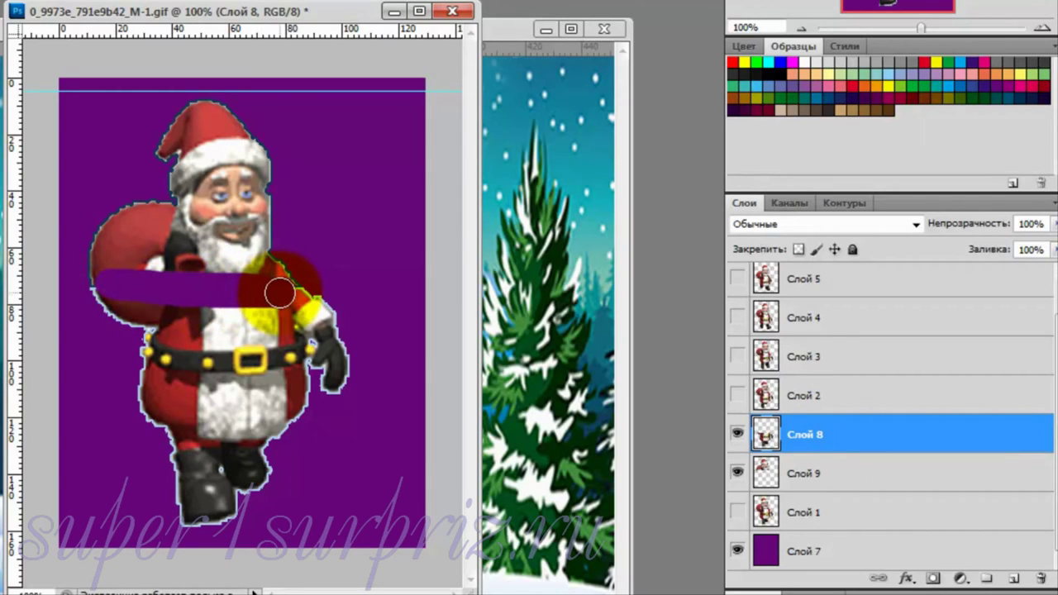
left_click_drag(288, 296, 112, 282)
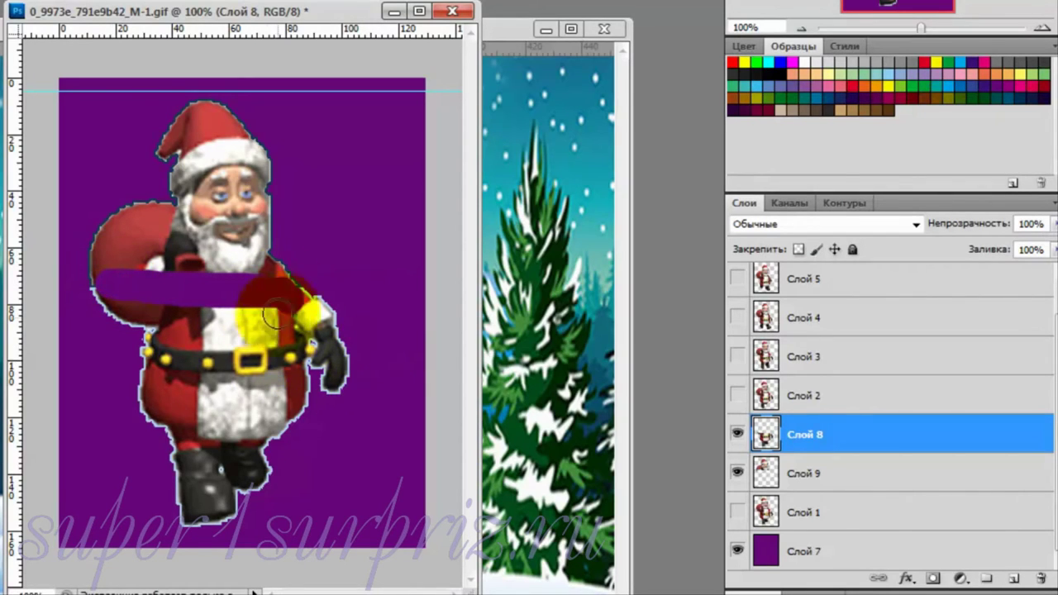
left_click_drag(204, 340, 209, 335)
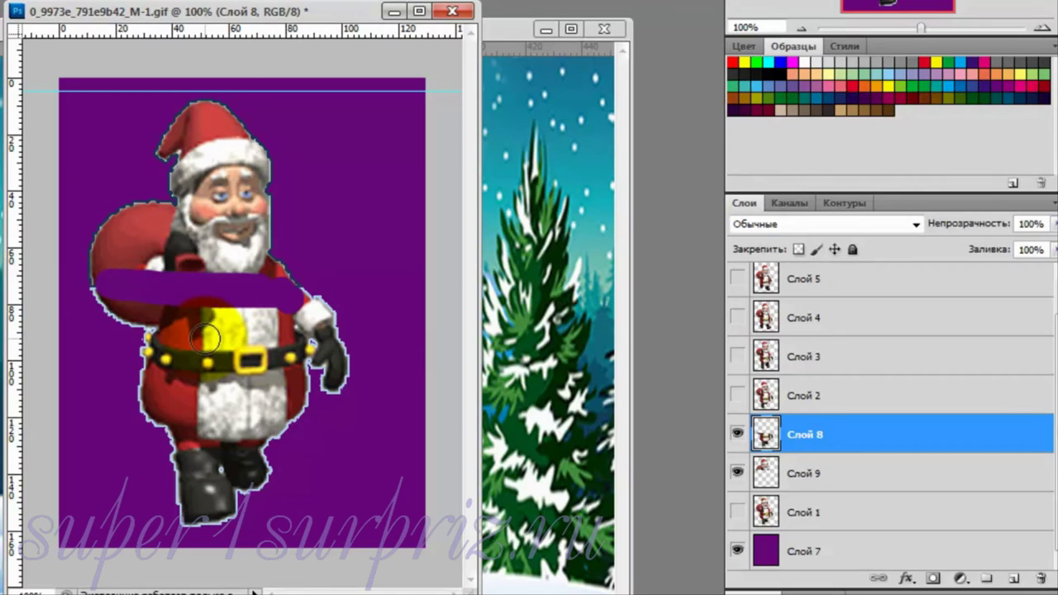
Show Слой 1 and merge Слой 8, Слой 9 and Слой 1 into one layer
left_click(738, 514)
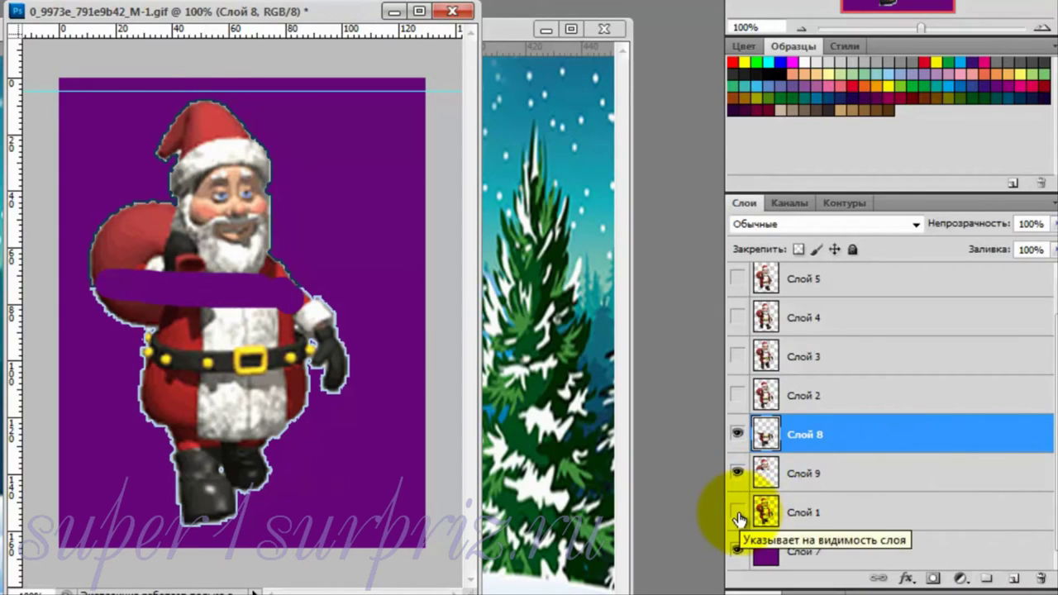
left_click(738, 514)
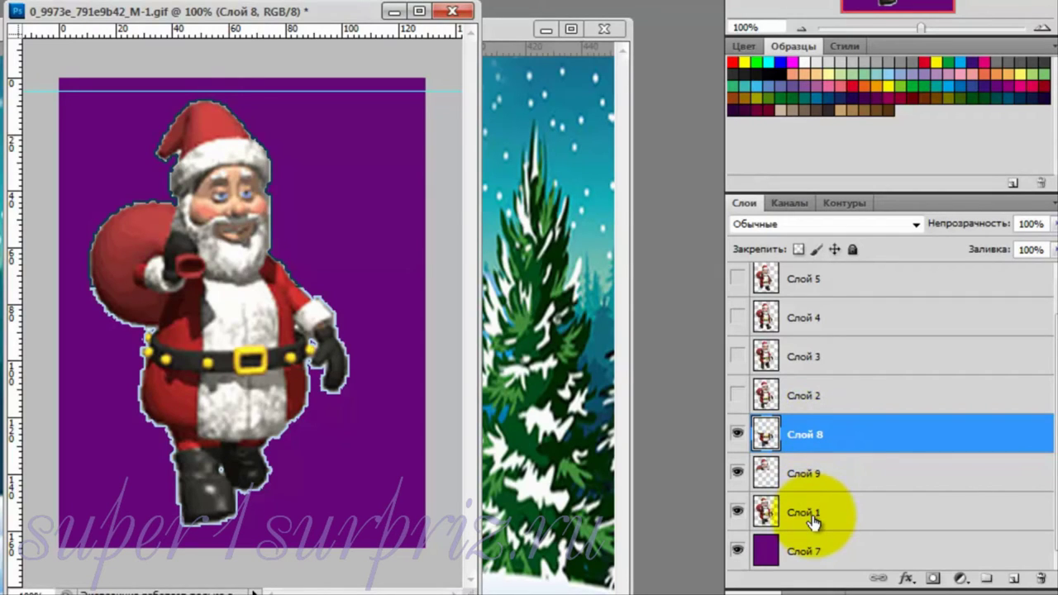
key("shift")
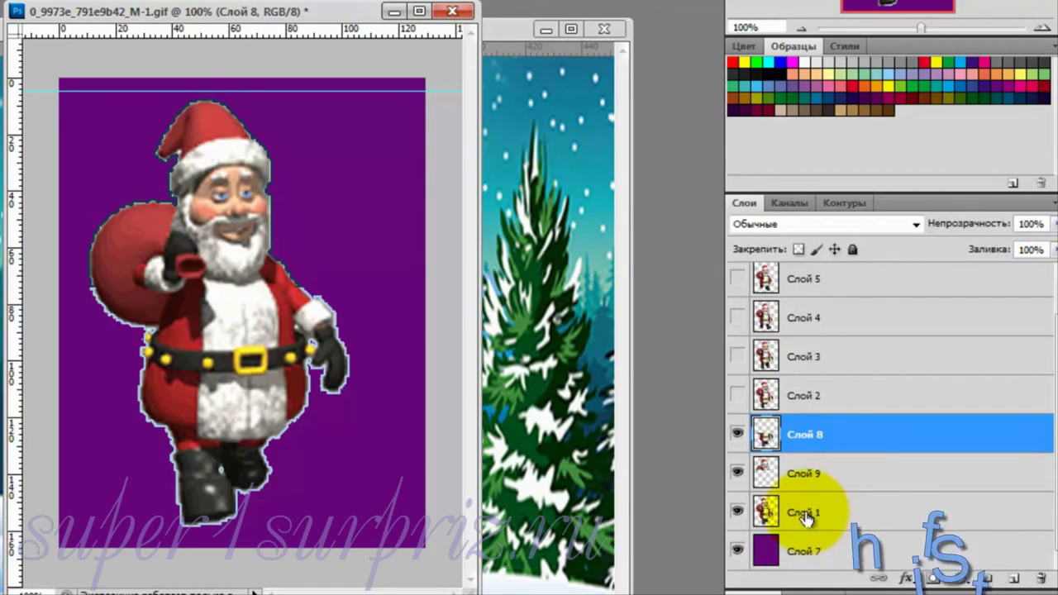
left_click(807, 514, "shift")
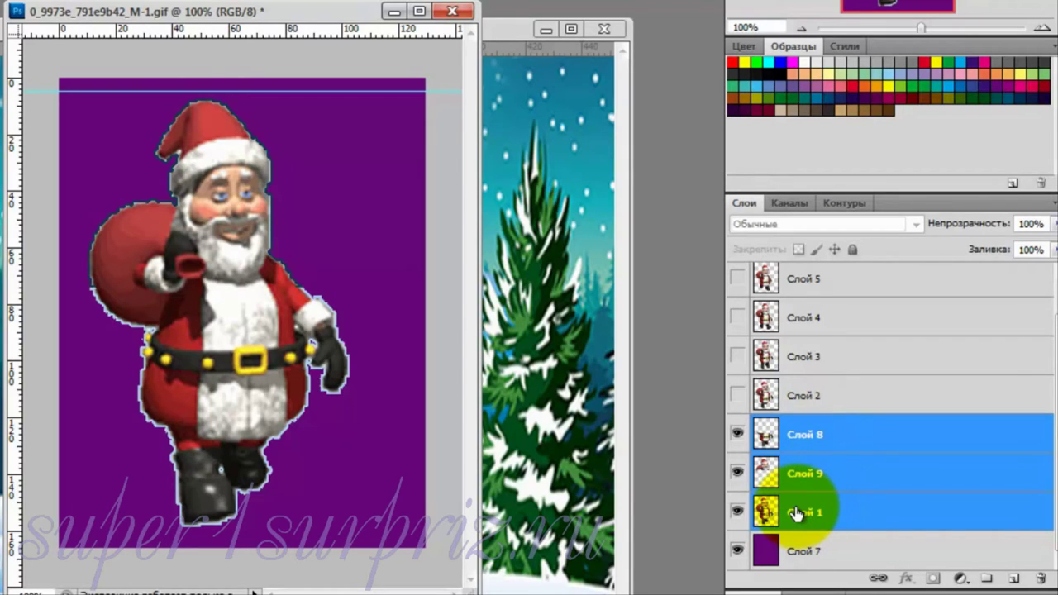
right_click(798, 513)
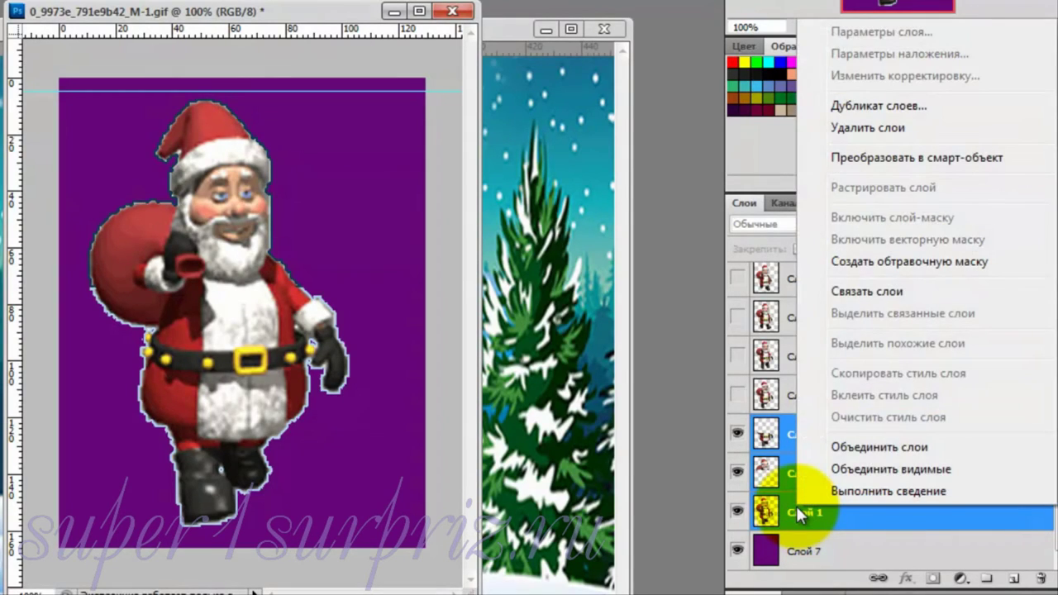
left_click(838, 450)
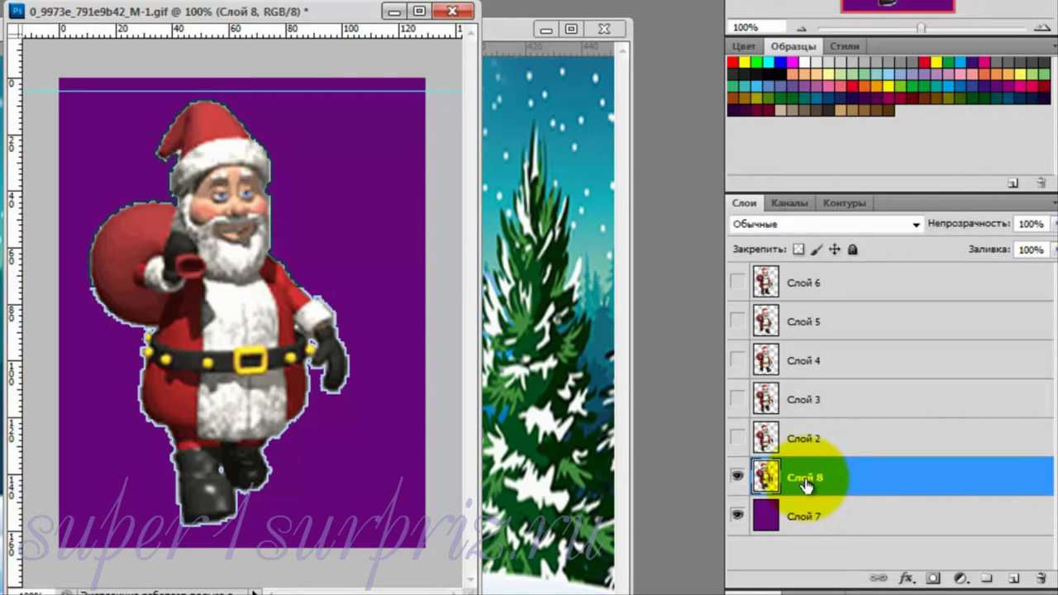
Rename the merged layer to '1'
double_click(804, 480)
type("1")
key("Return")
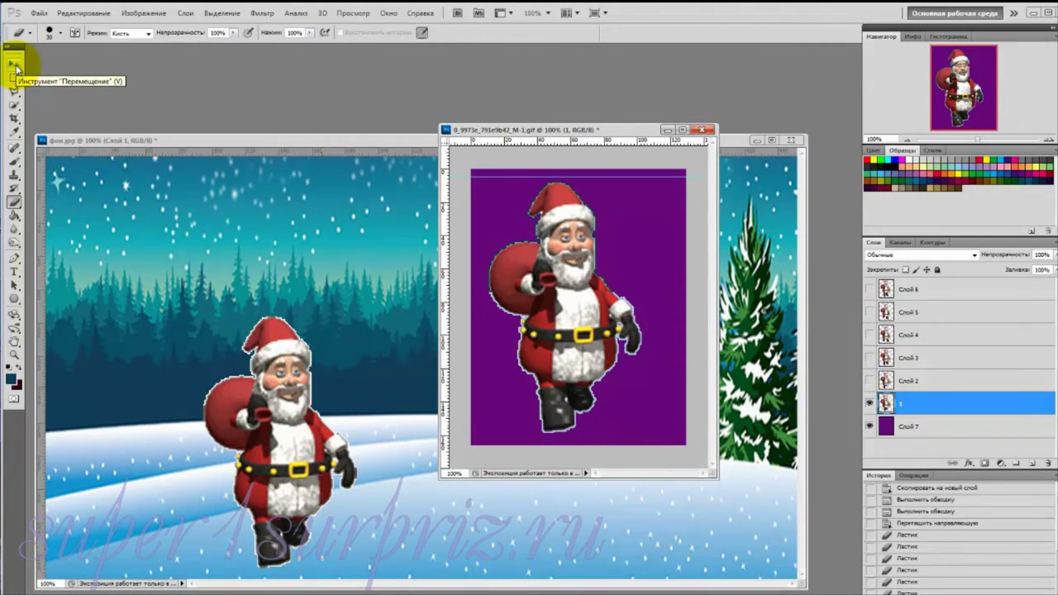
Move the guide down to Santa's chest, hide layer 1, and make Слой 2 visible and active
left_click(15, 67)
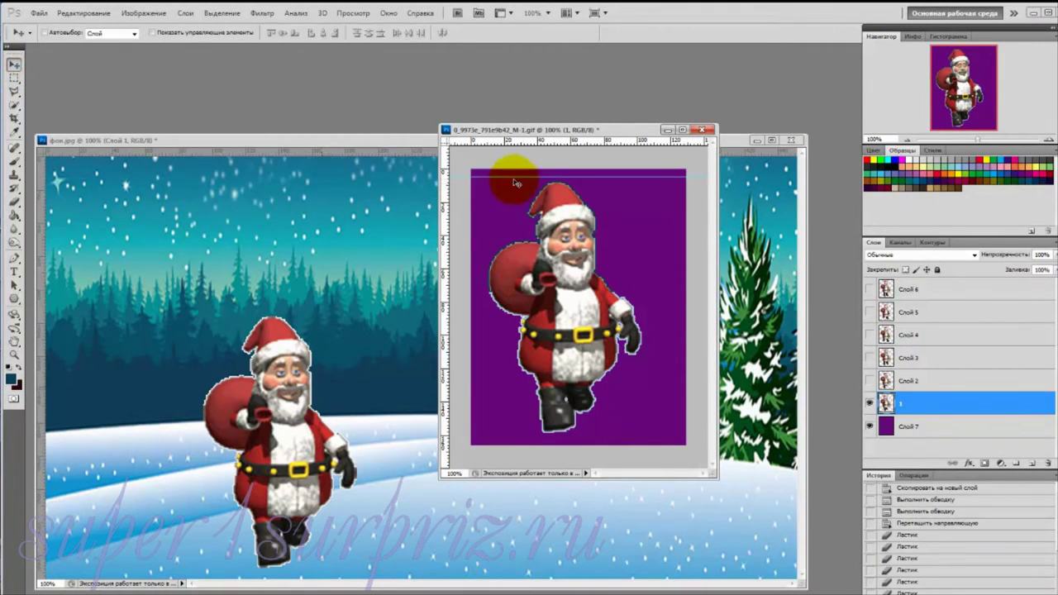
left_click_drag(503, 176, 506, 292)
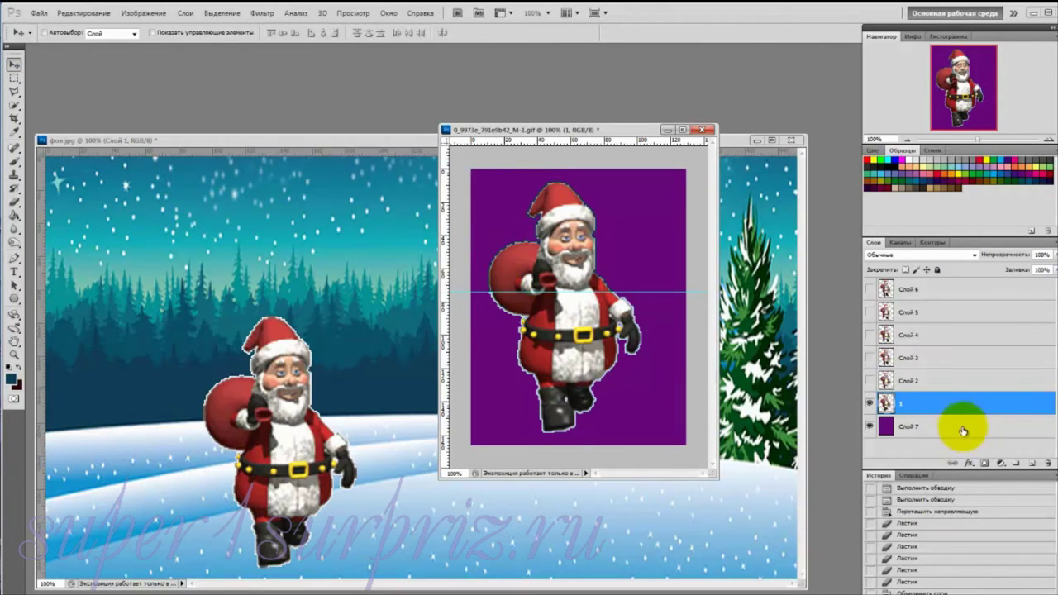
left_click(869, 403)
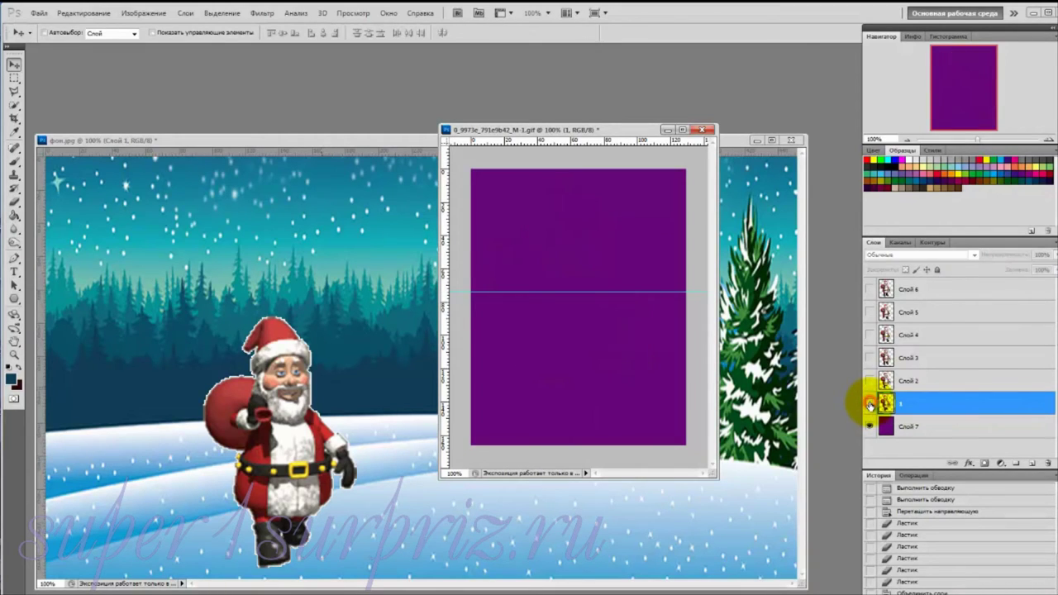
left_click(869, 382)
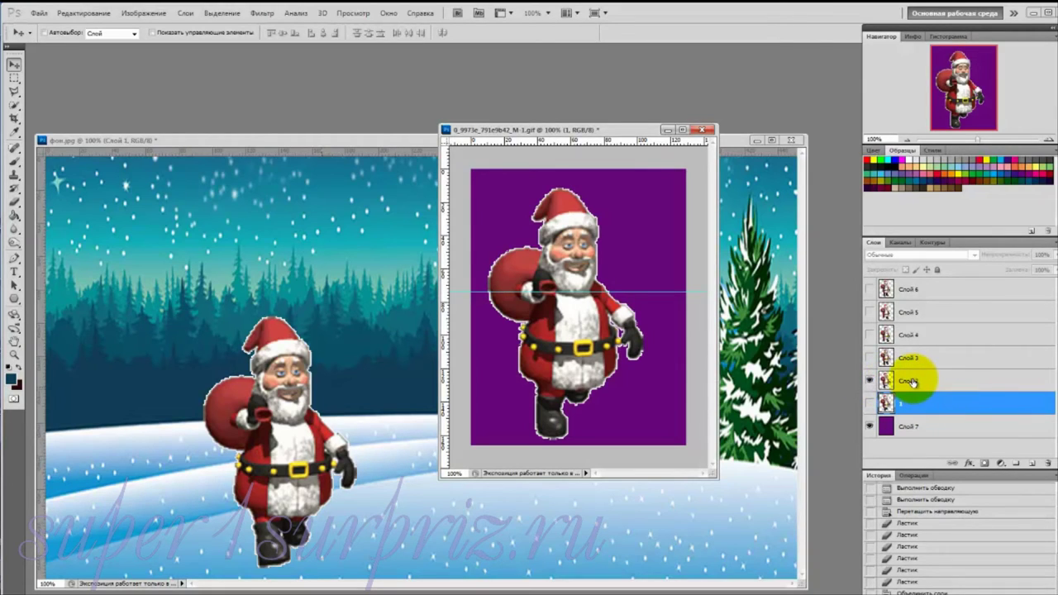
left_click(912, 382)
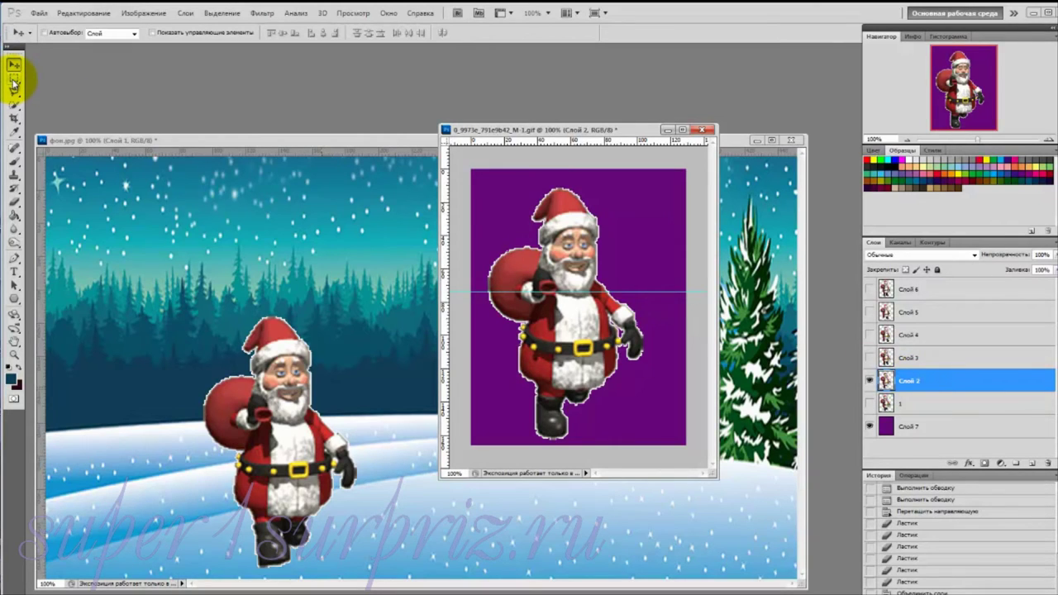
Copy Santa's lower half below the guide onto new layer Слой 8
left_click(13, 81)
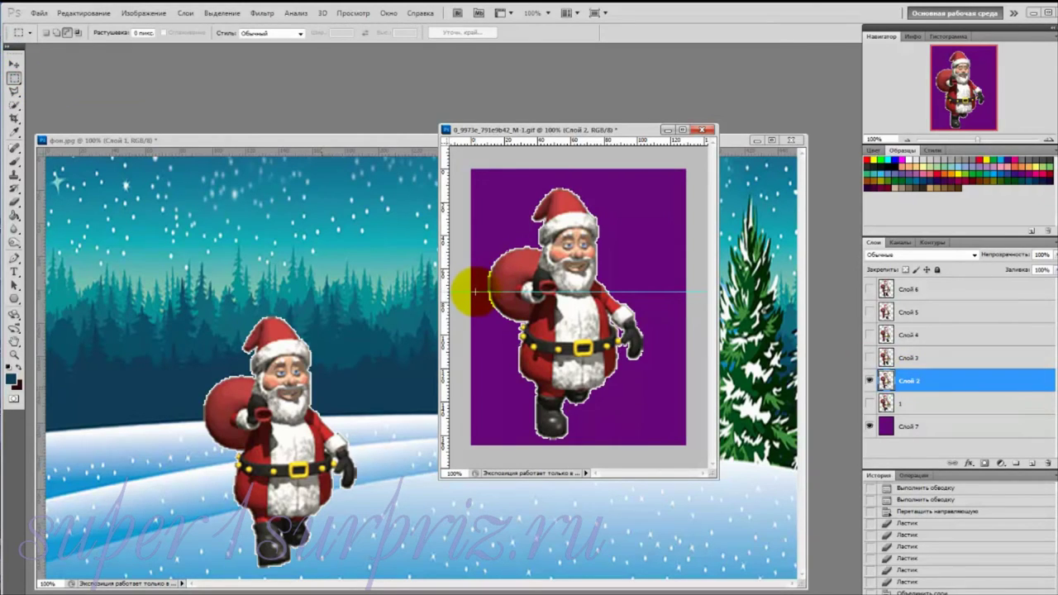
mouse_move(476, 291)
left_mouse_down()
mouse_move(609, 464)
mouse_move(670, 463)
left_mouse_up()
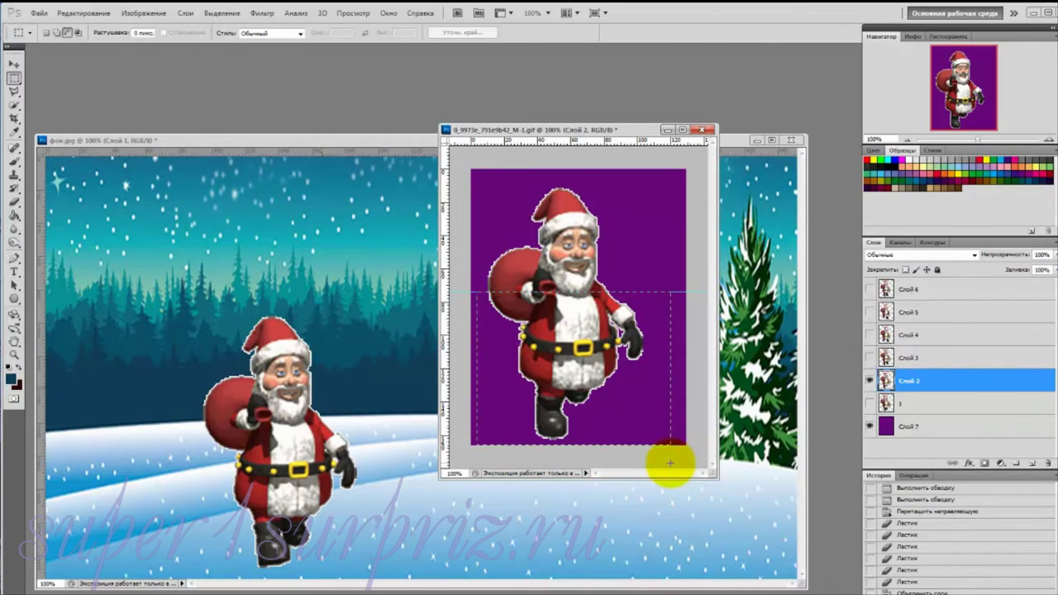
left_click_drag(671, 463, 671, 463)
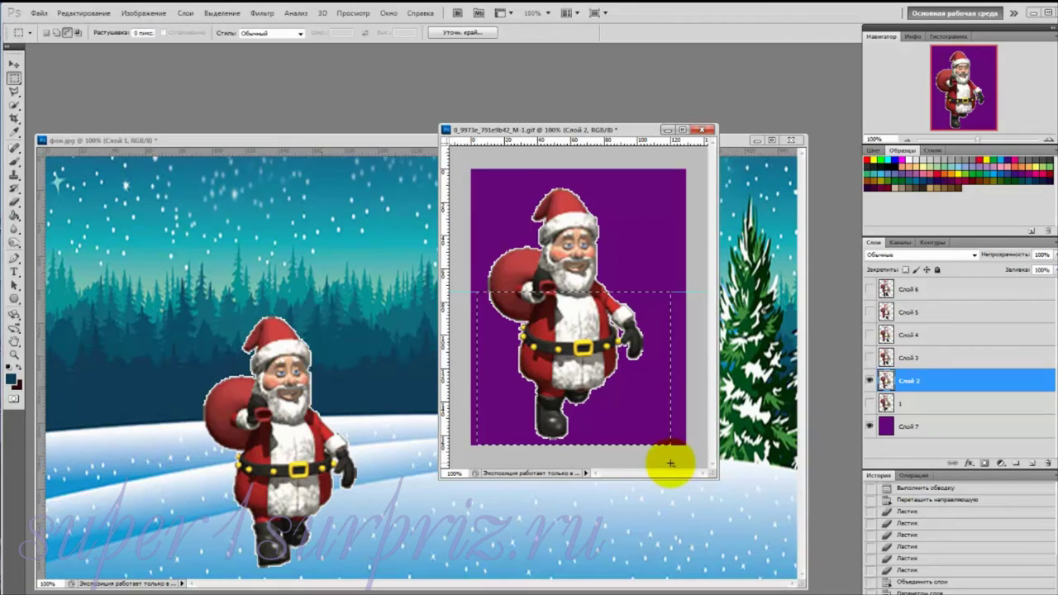
key("ctrl+j")
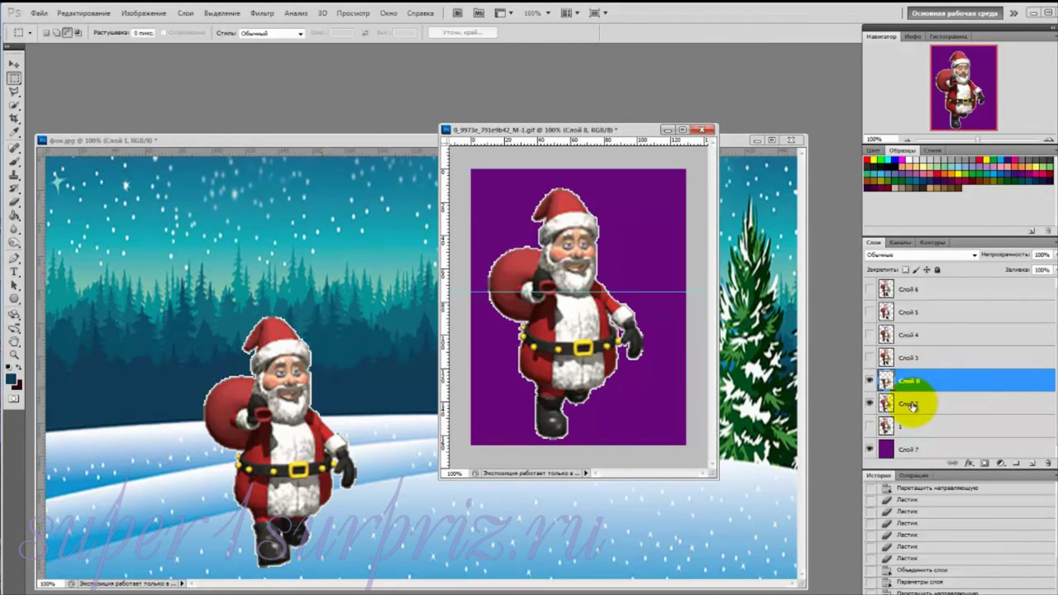
Copy Santa's upper half from Слой 2 onto new layer Слой 9 using an inverted selection
left_click(910, 404)
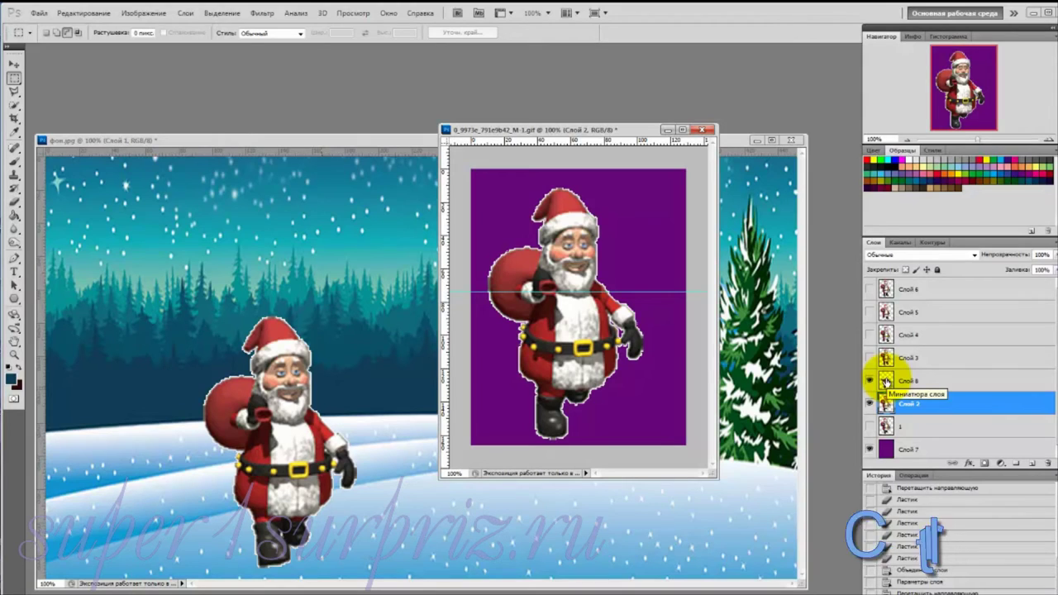
left_click(886, 381, "ctrl")
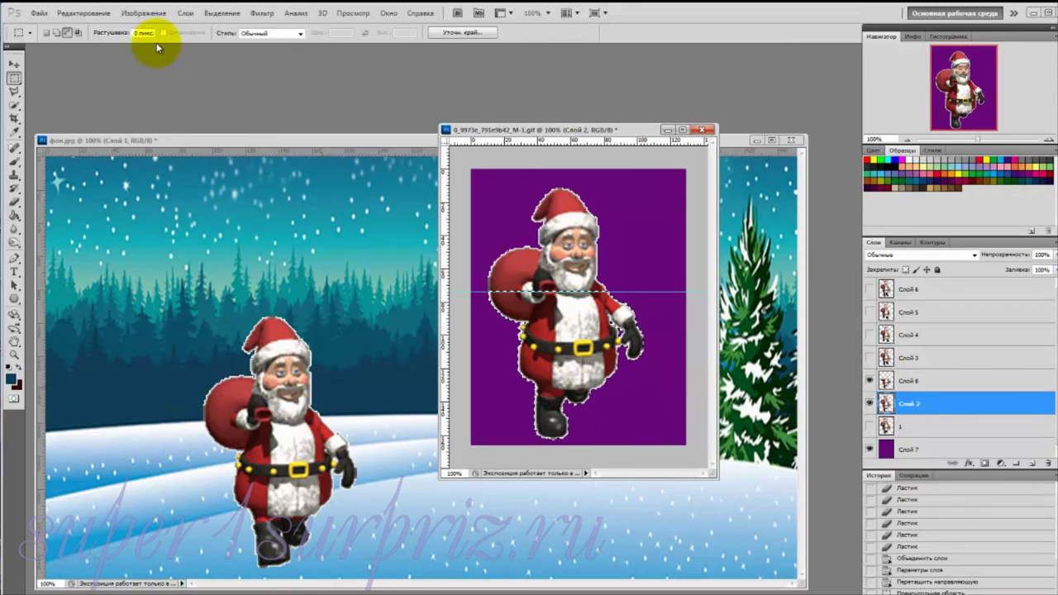
left_click(219, 14)
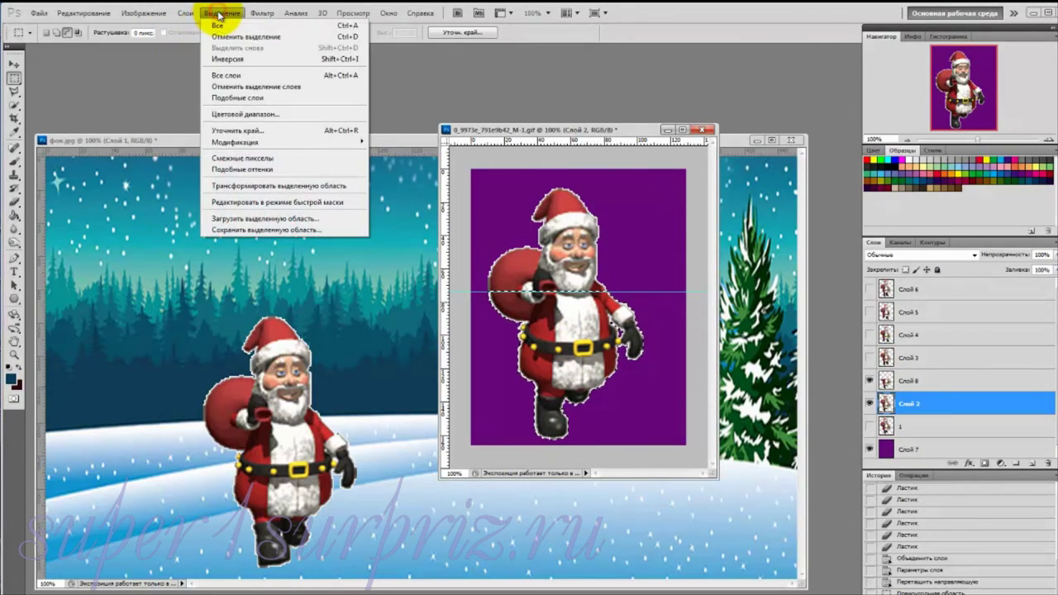
left_click(217, 60)
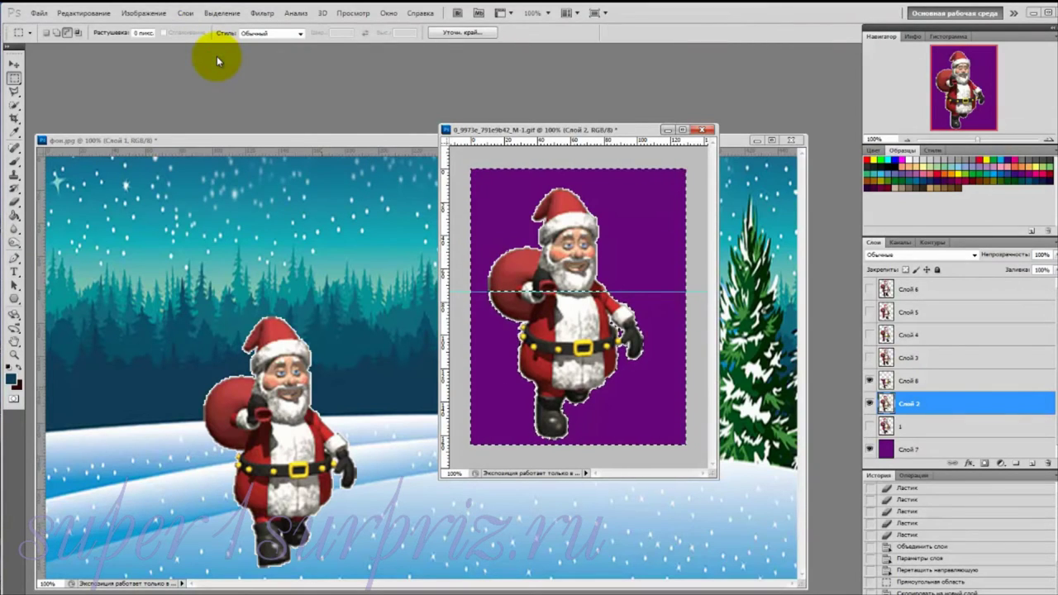
key("ctrl+j")
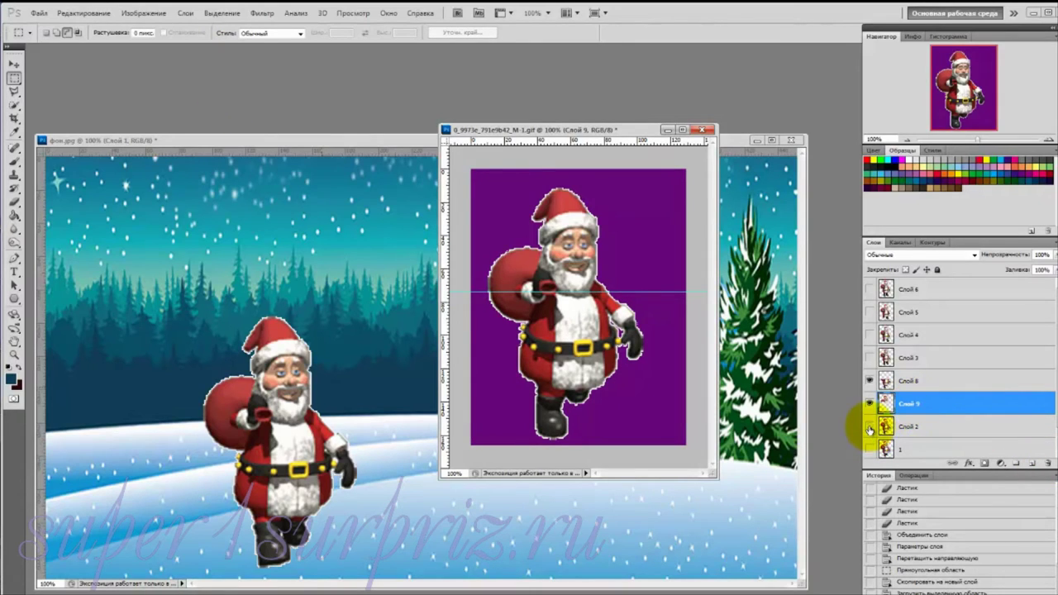
Check both halves, then leave only Слой 8 visible and active
left_click(870, 380)
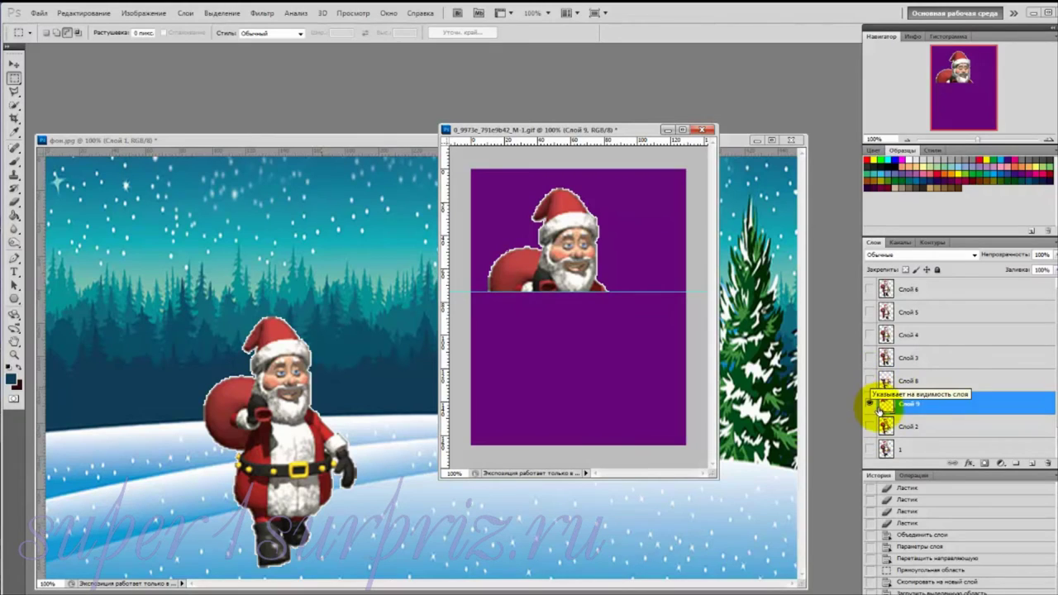
left_click(869, 380)
left_click(869, 402)
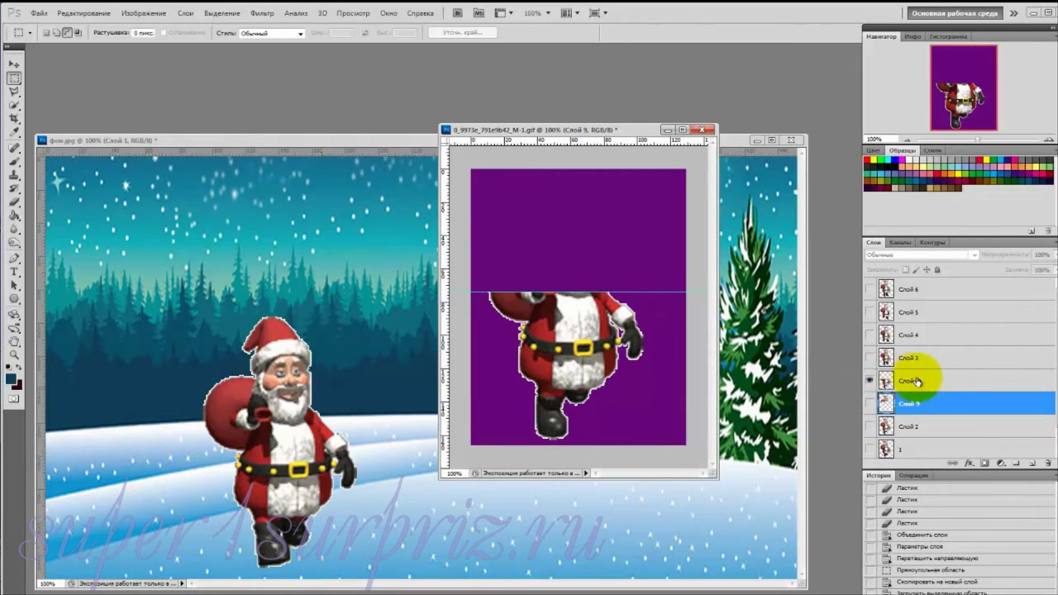
left_click(869, 381)
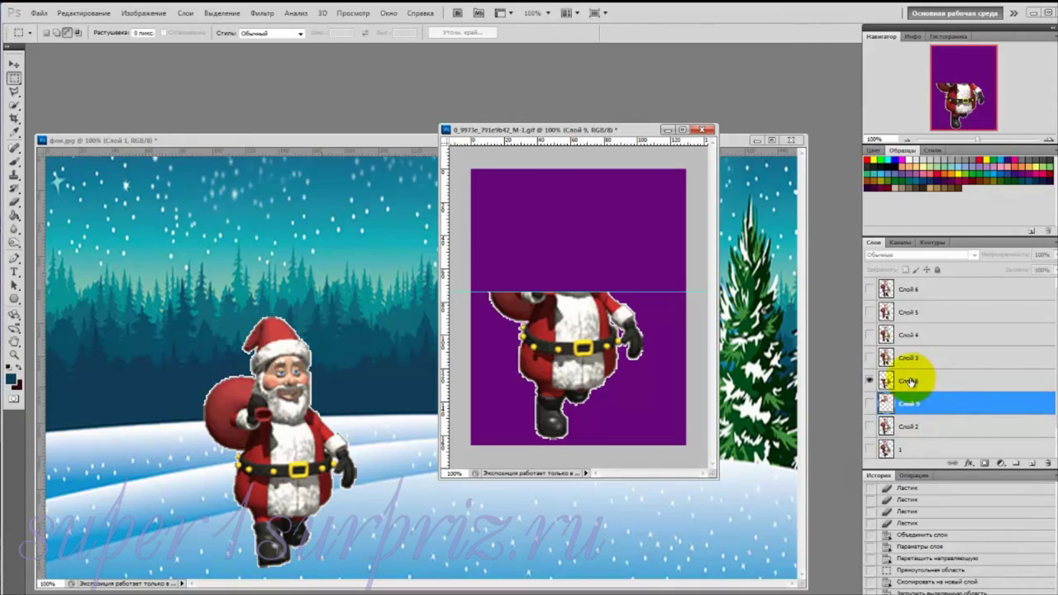
left_click(910, 381)
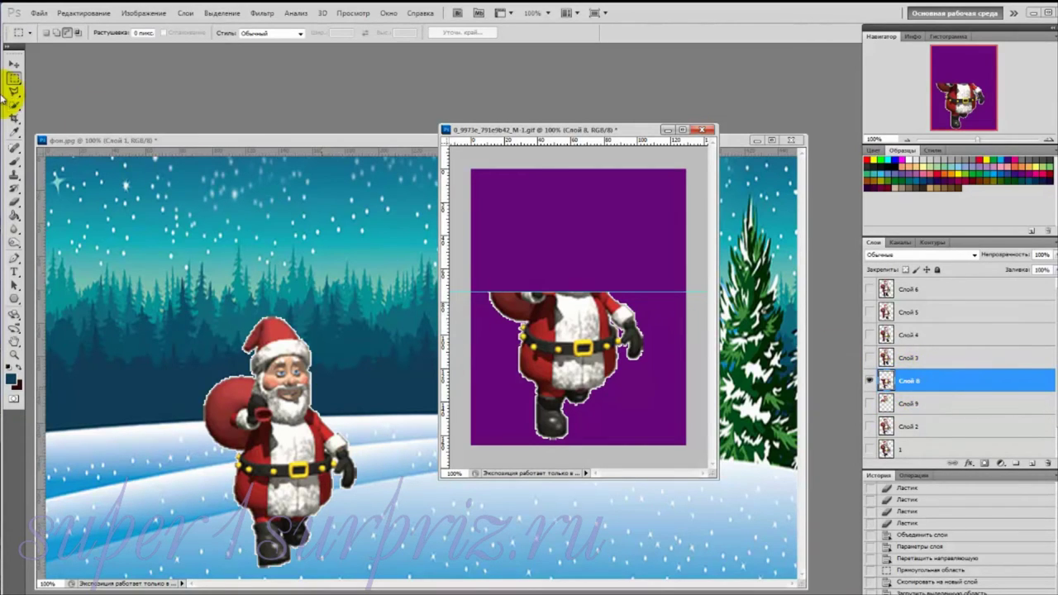
Sample light blue from the snow and stroke Слой 8's lower half inside the edge
left_click(15, 133)
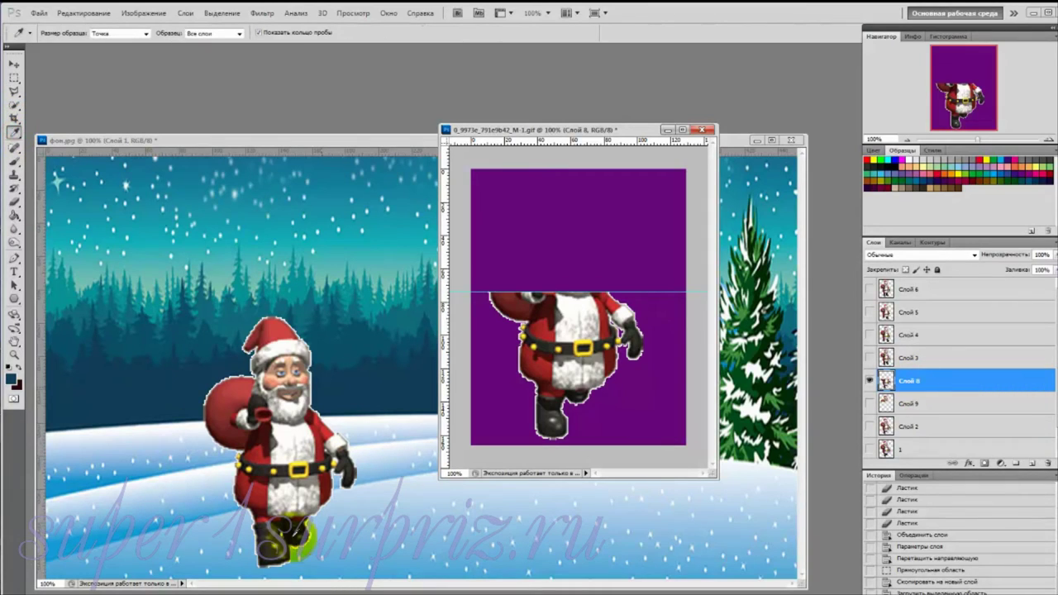
left_click(335, 513)
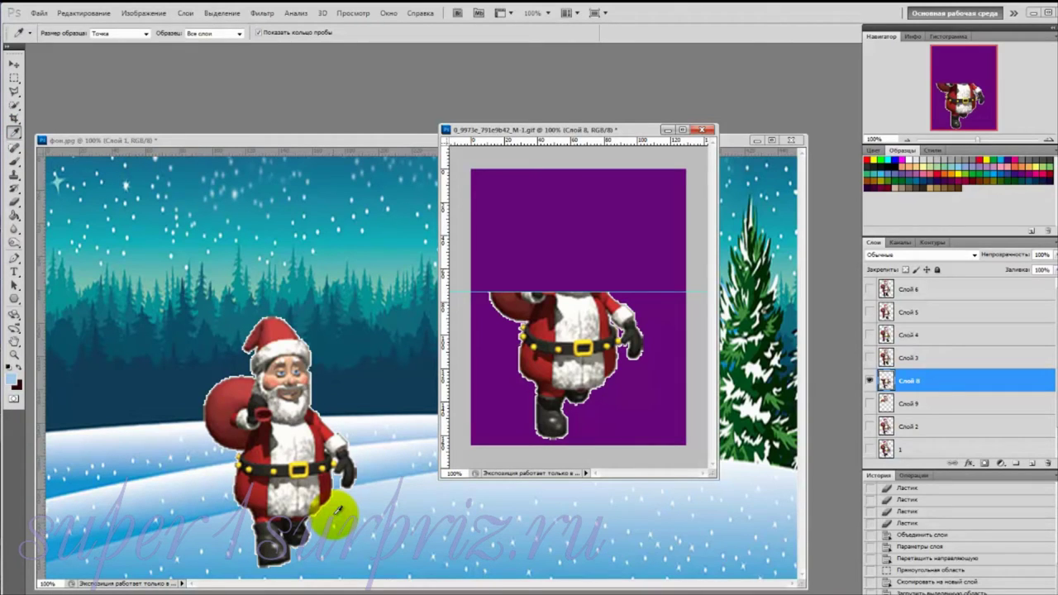
left_click(78, 14)
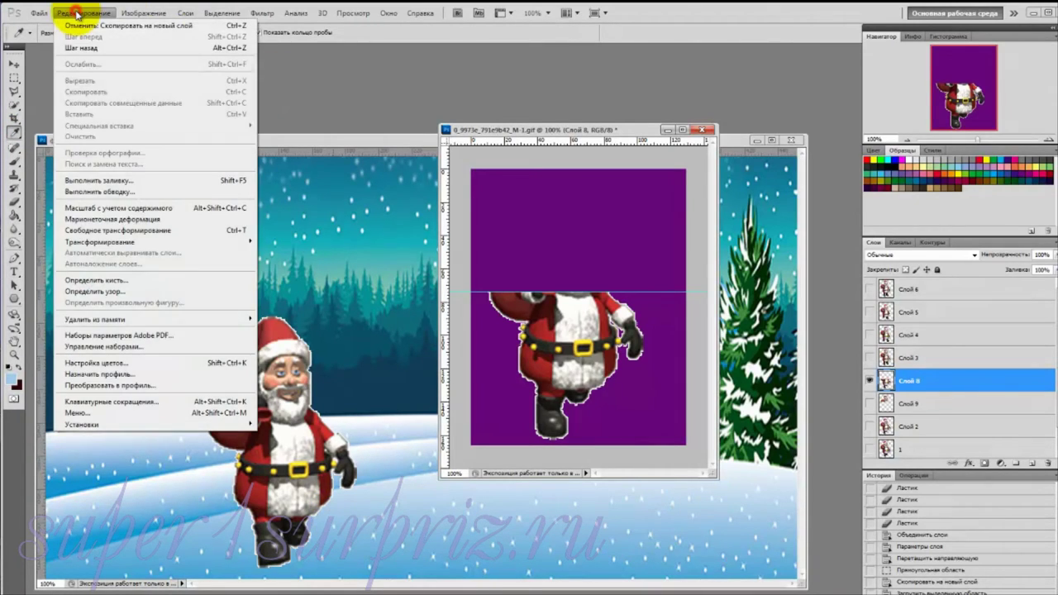
left_click(89, 192)
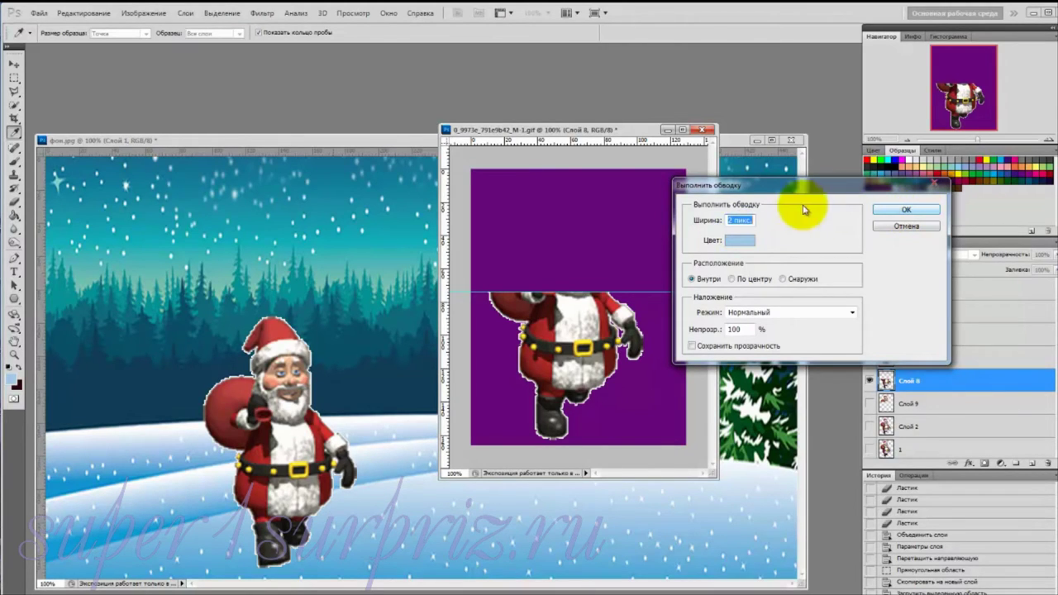
left_click(900, 210)
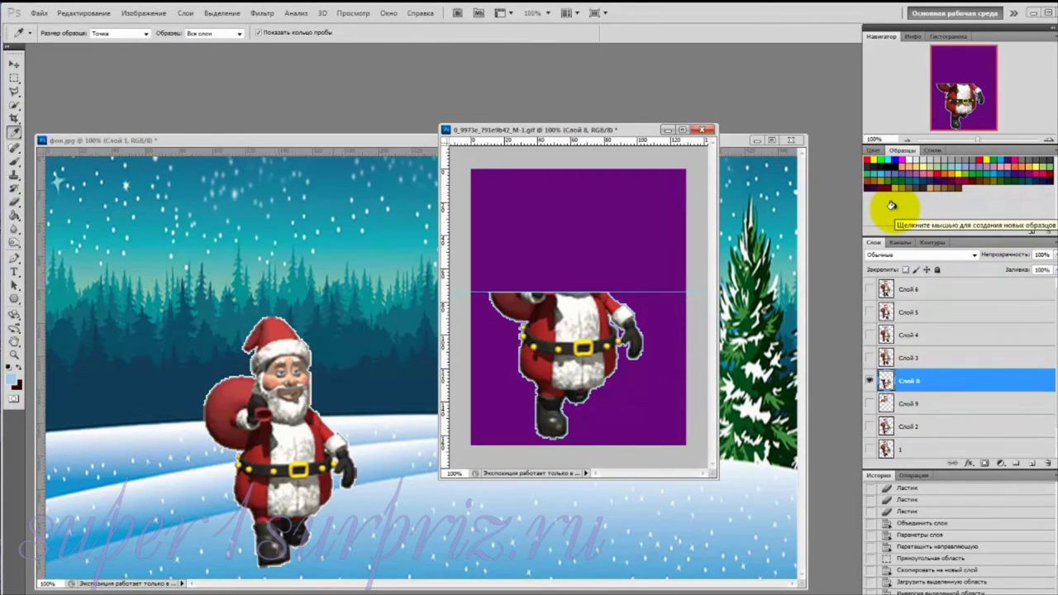
Hide Слой 8 and make Слой 9's upper half visible and active
left_click(869, 404)
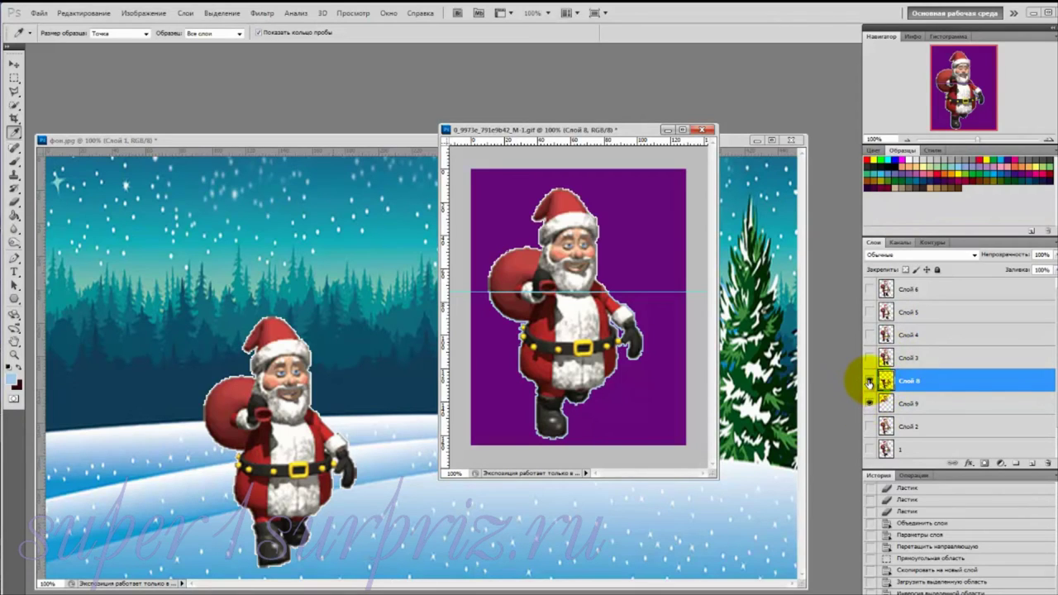
left_click(869, 381)
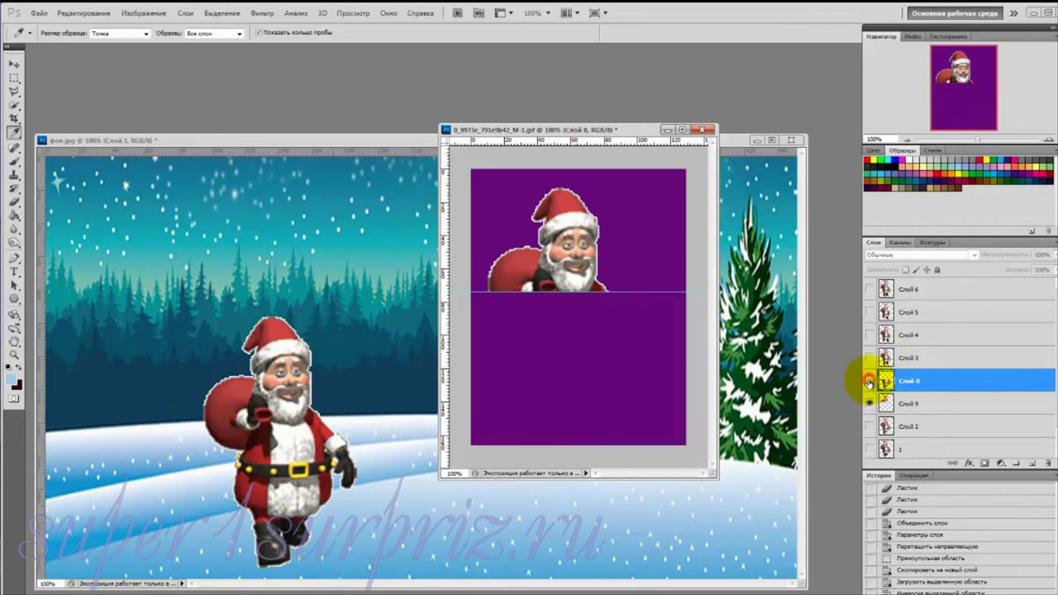
left_click(912, 405)
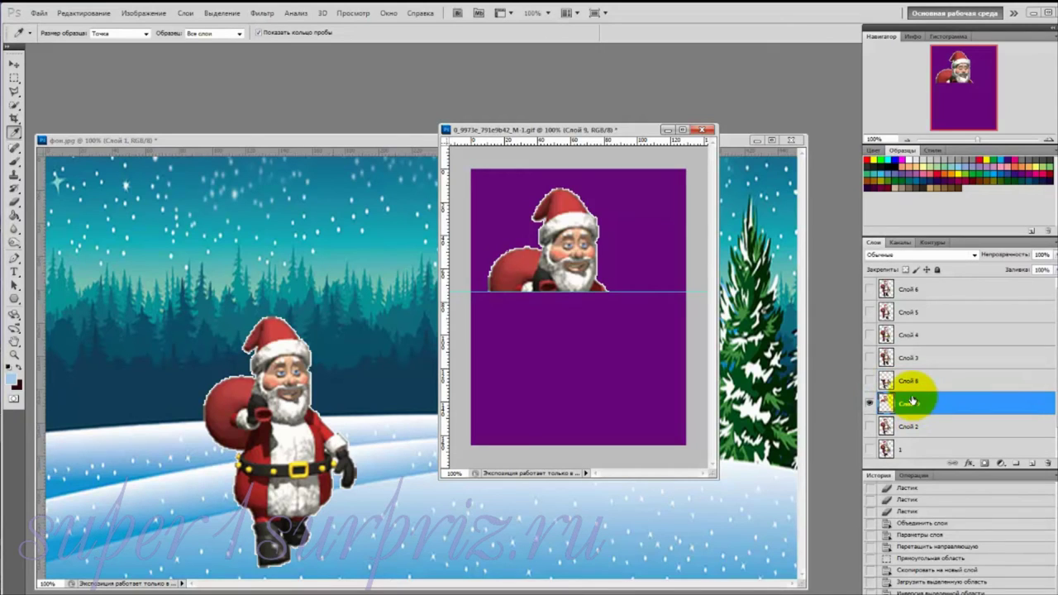
left_click(76, 14)
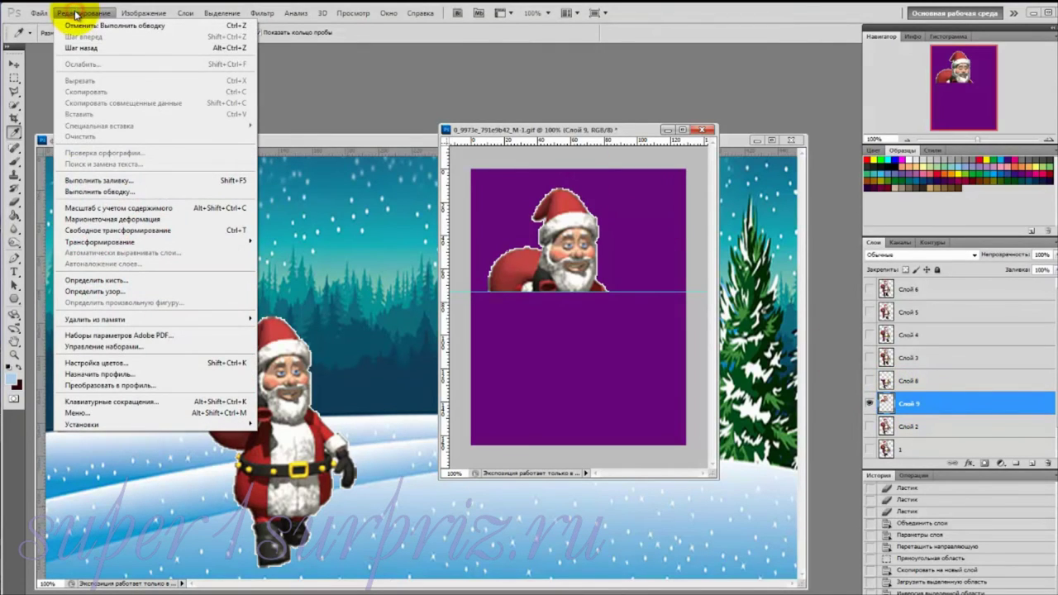
Stroke Слой 9's upper half with a 2 px dark teal inside line sampled from the forest
left_click(84, 193)
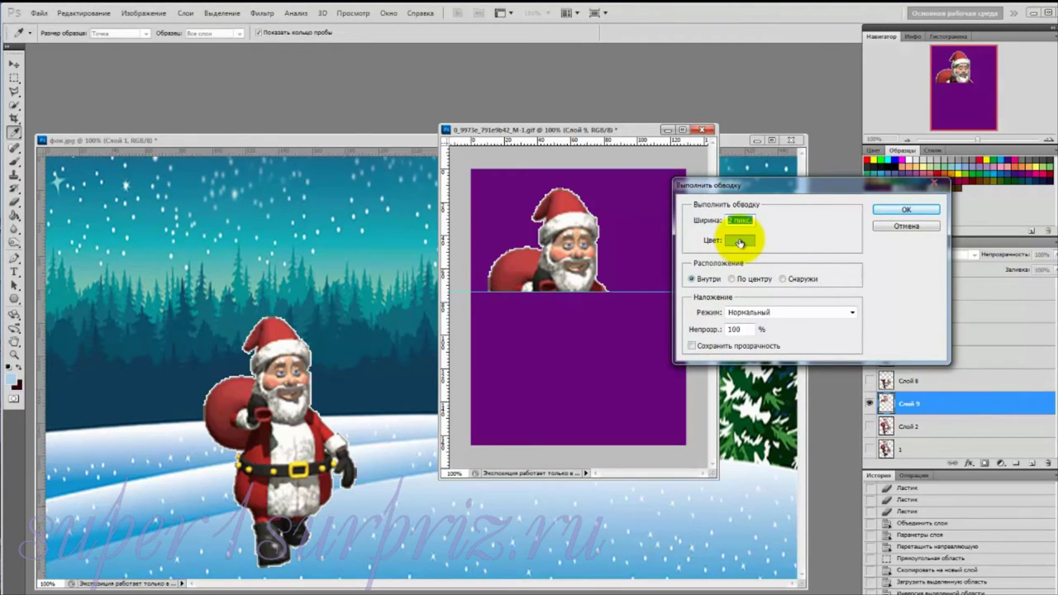
left_click(740, 240)
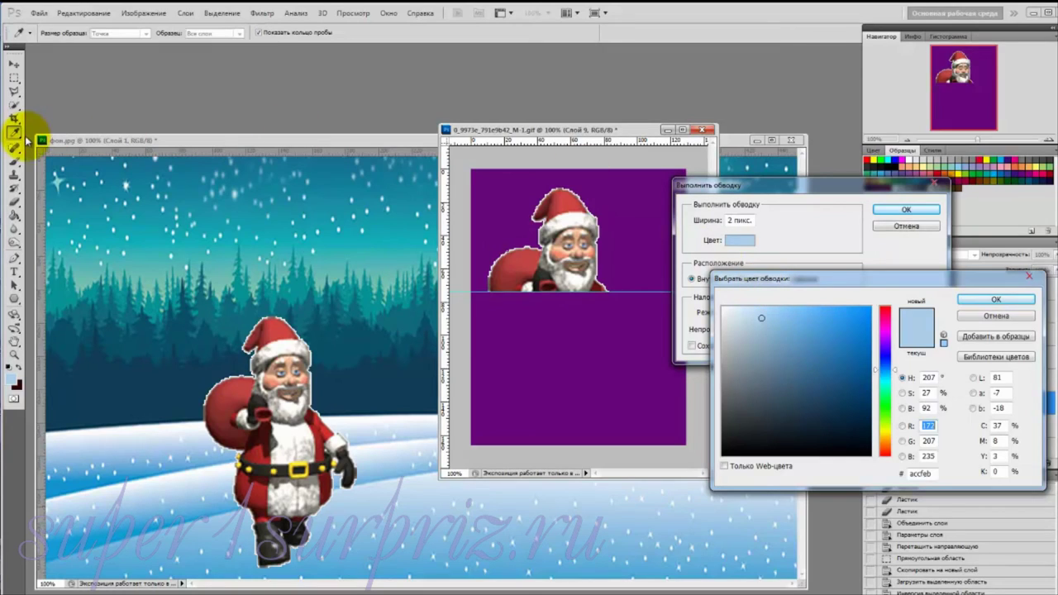
left_click(323, 392)
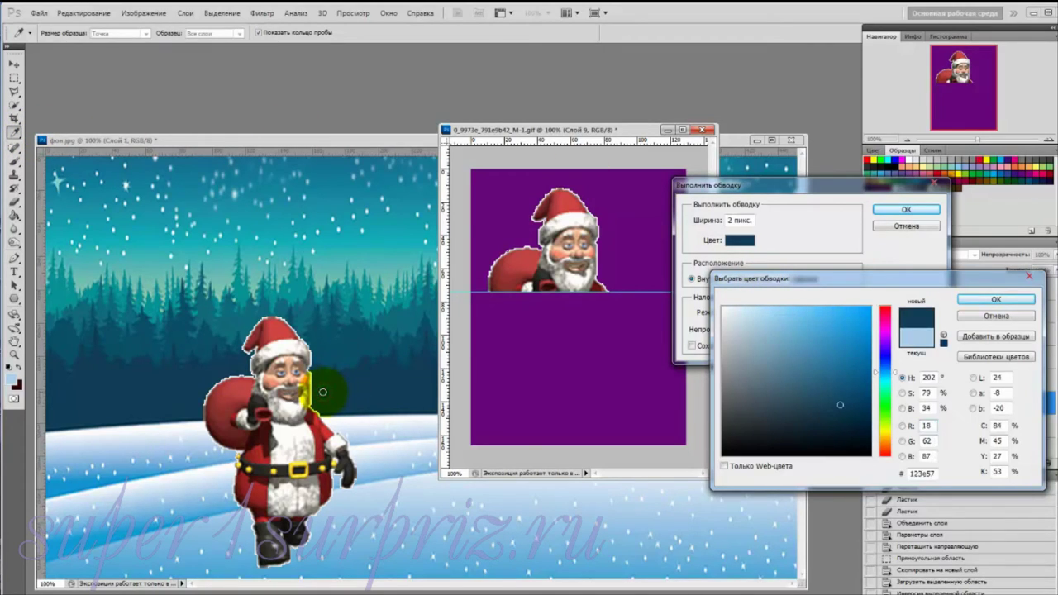
left_click(984, 300)
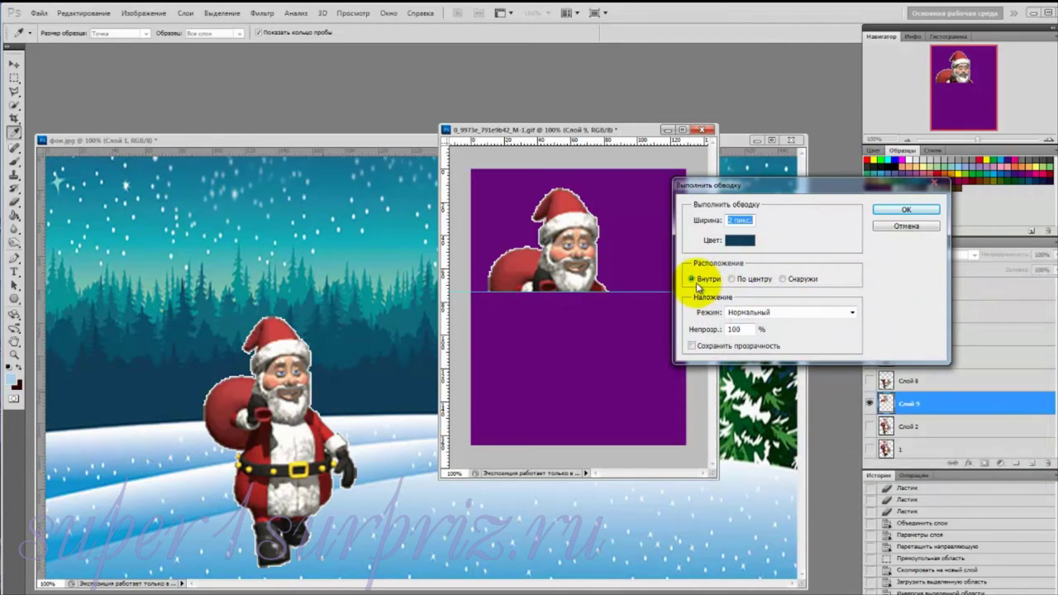
left_click(890, 211)
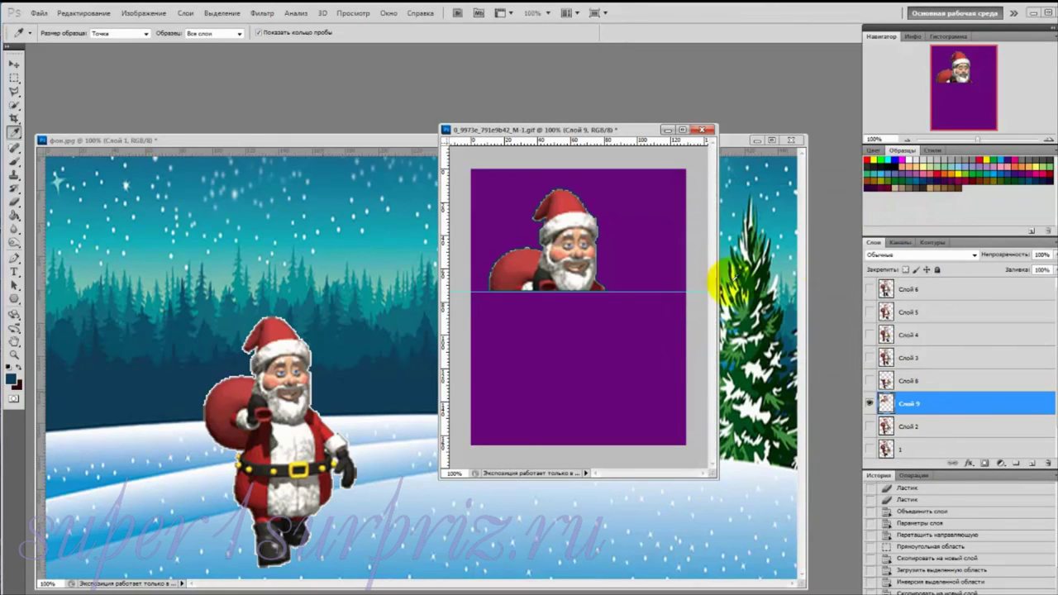
left_click(602, 286)
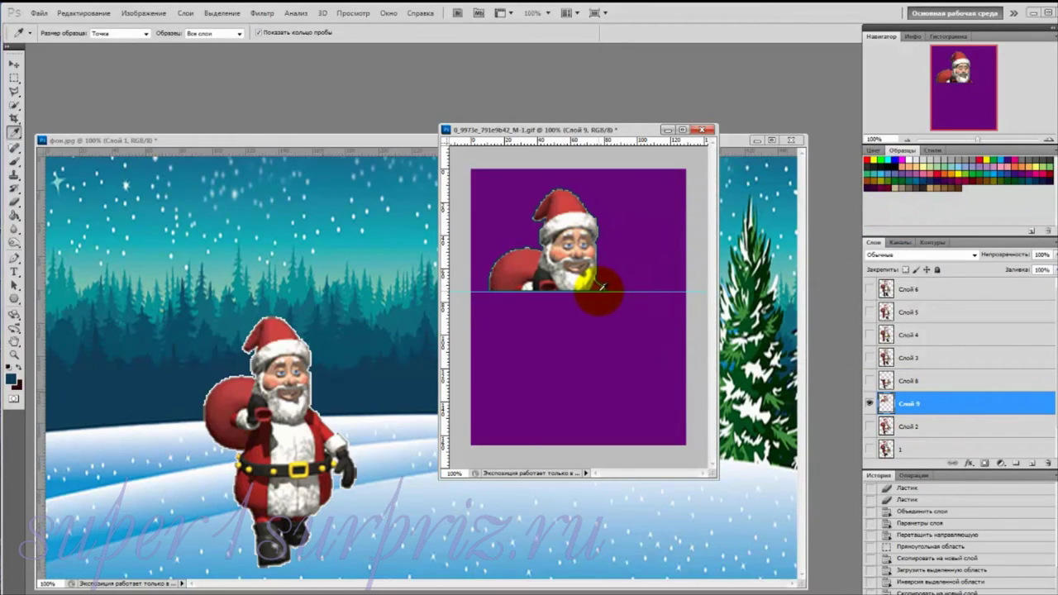
Pick the Brush tool and paint along the guide line on Слой 9's upper half
right_click(684, 319)
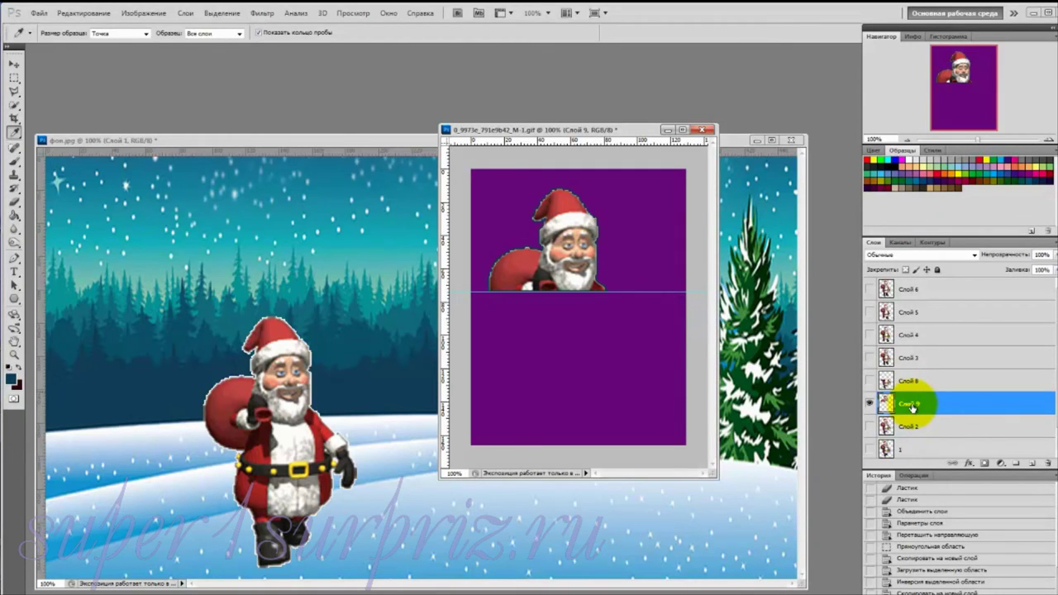
left_click_drag(913, 407, 497, 290)
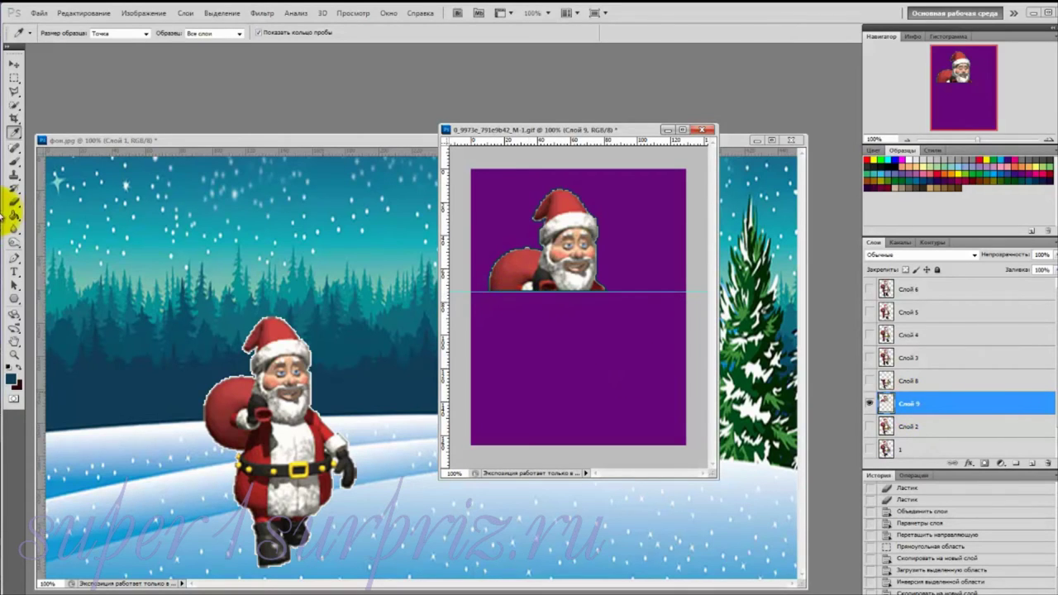
left_click(13, 202)
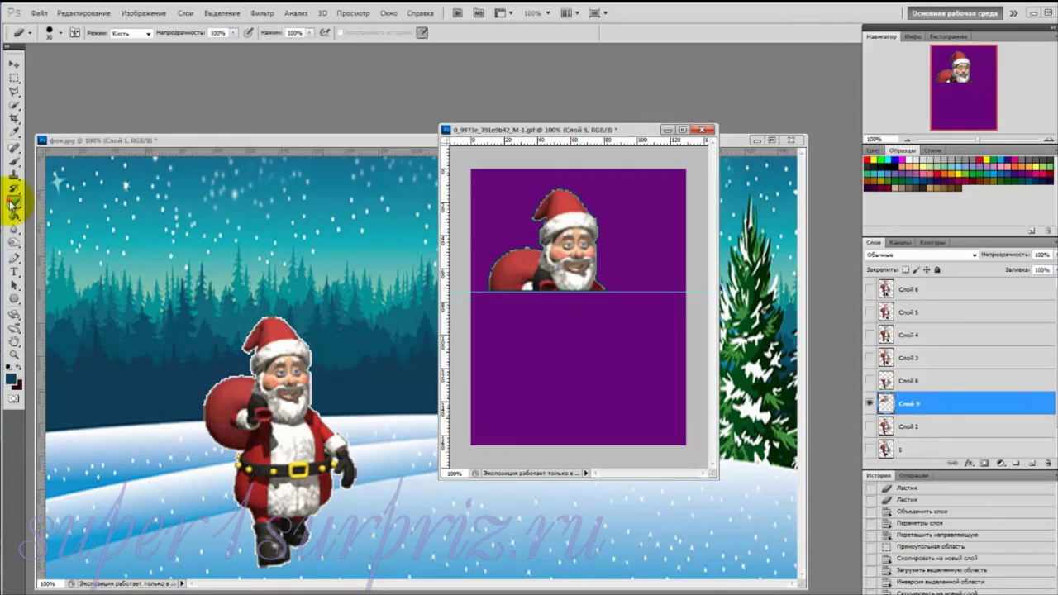
mouse_move(516, 279)
left_mouse_down()
mouse_move(497, 292)
mouse_move(597, 293)
left_mouse_up()
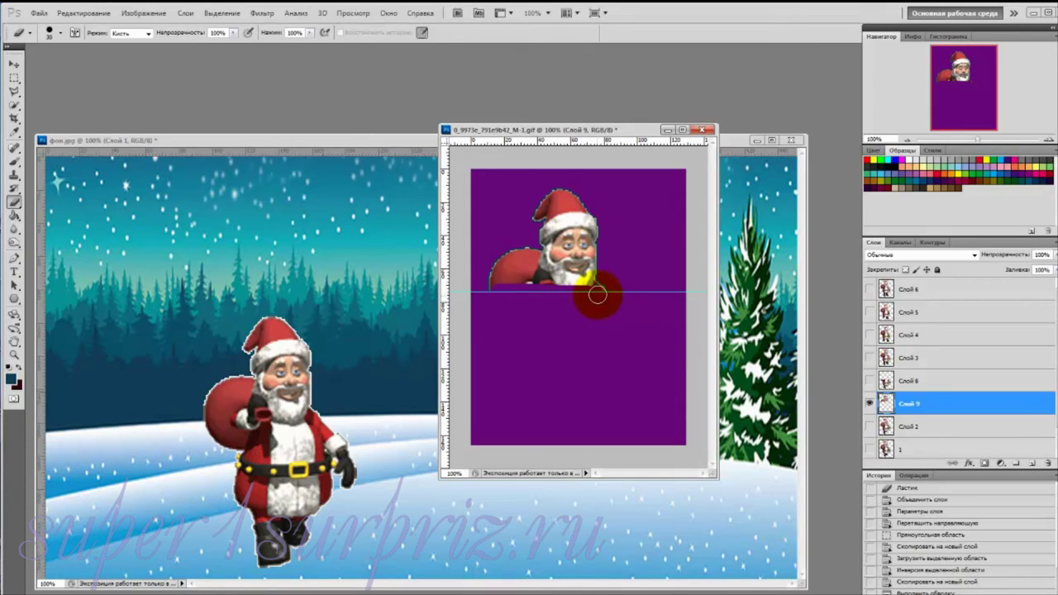
Show Слой 8 with Santa's lower body and Слой 2 to fill the chest band
left_click(868, 381)
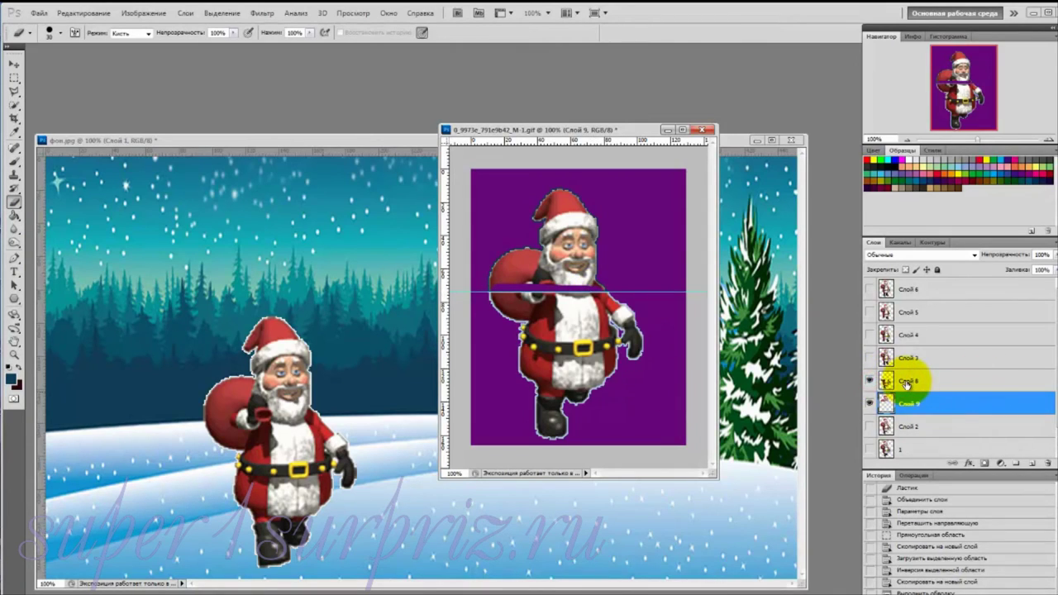
left_click(907, 382)
mouse_move(511, 296)
left_mouse_down()
mouse_move(502, 293)
mouse_move(596, 296)
left_mouse_up()
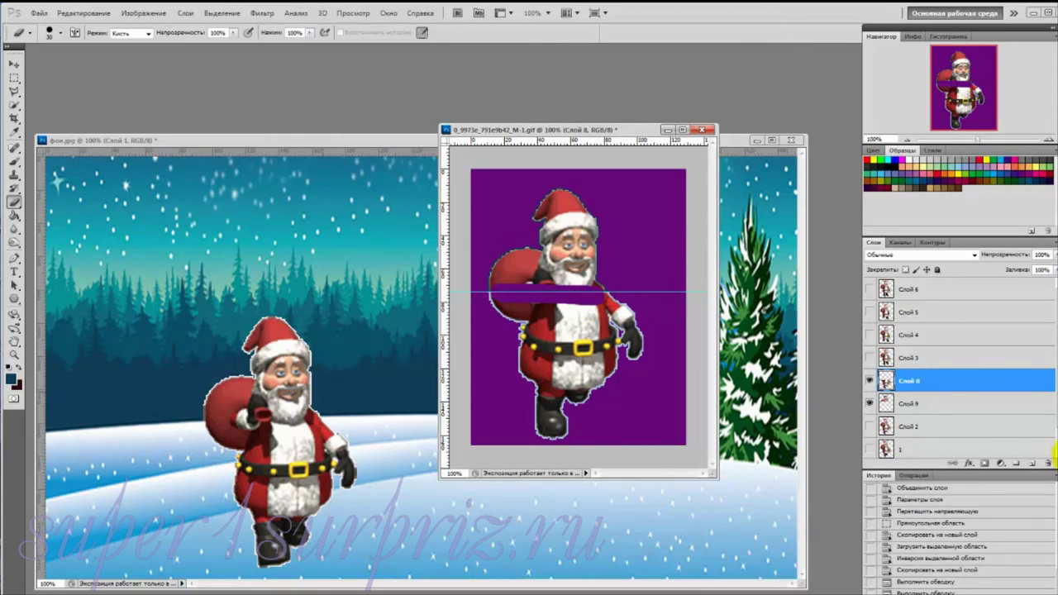
left_click(871, 428)
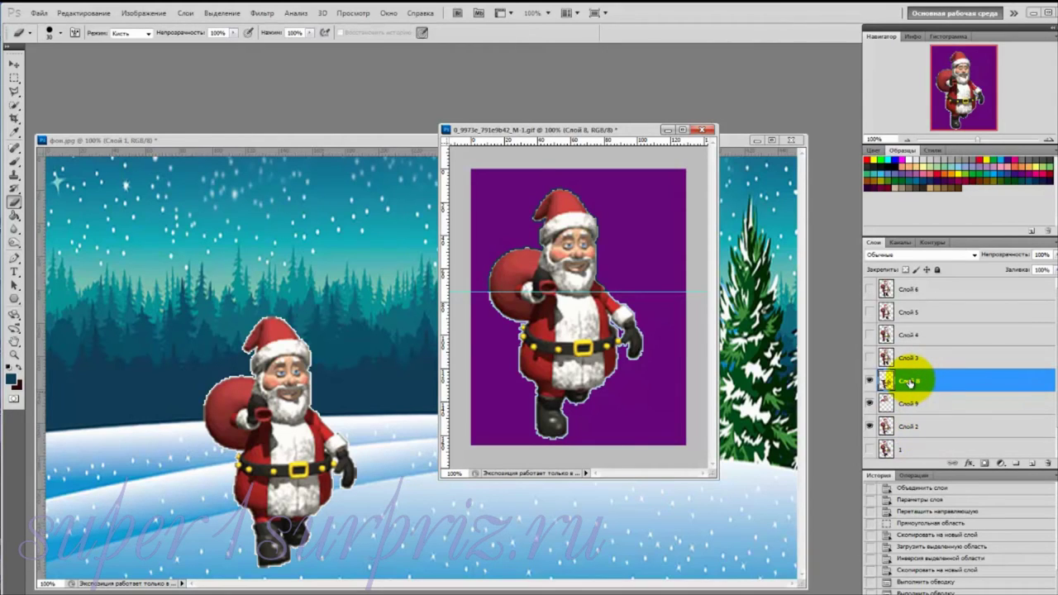
Merge the three selected Santa pieces into one layer named 2
key("shift")
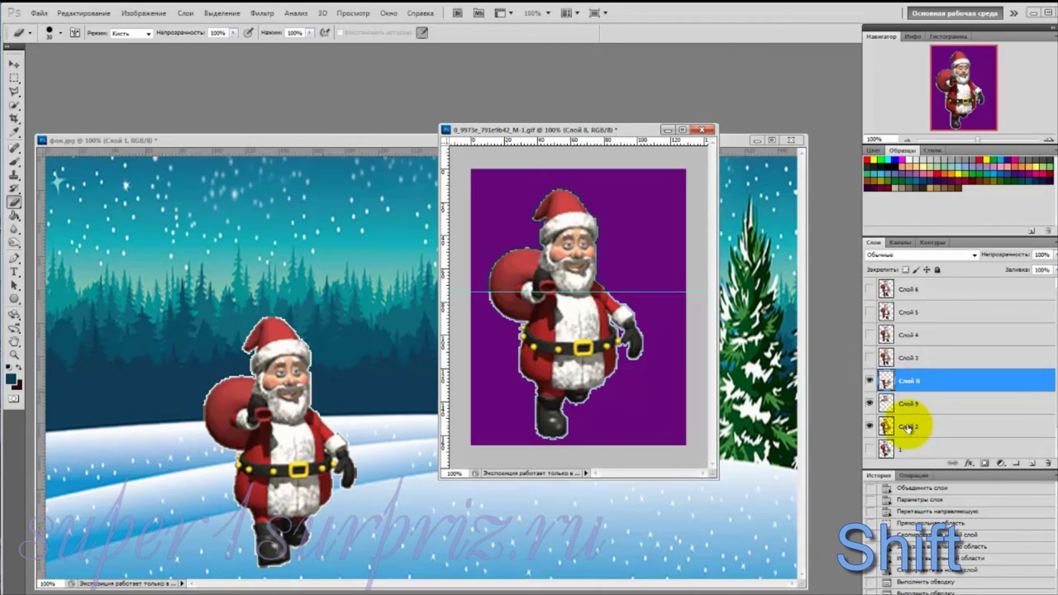
left_click(908, 427, "shift")
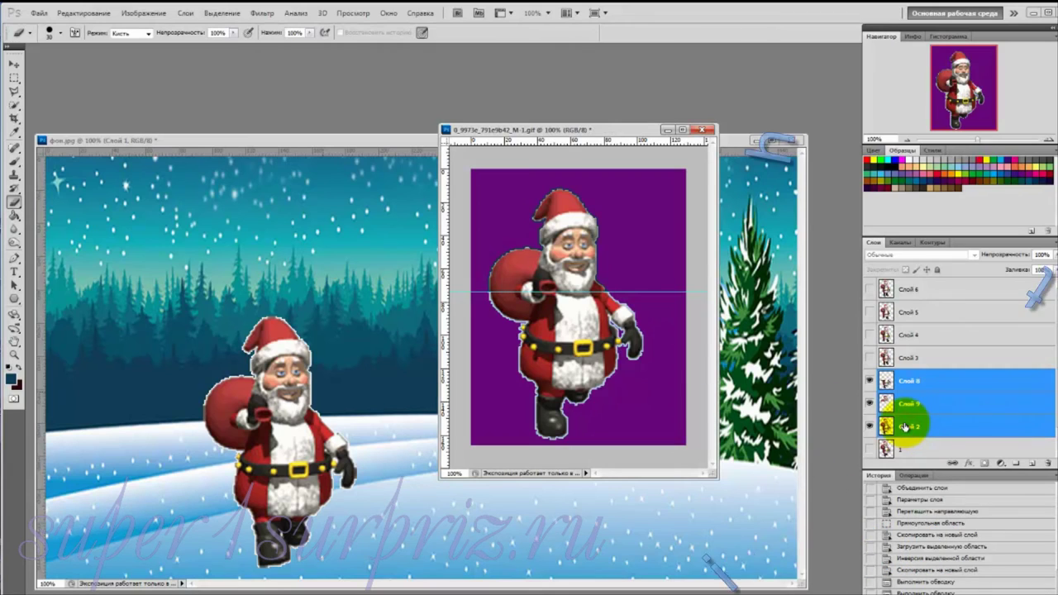
right_click(908, 427)
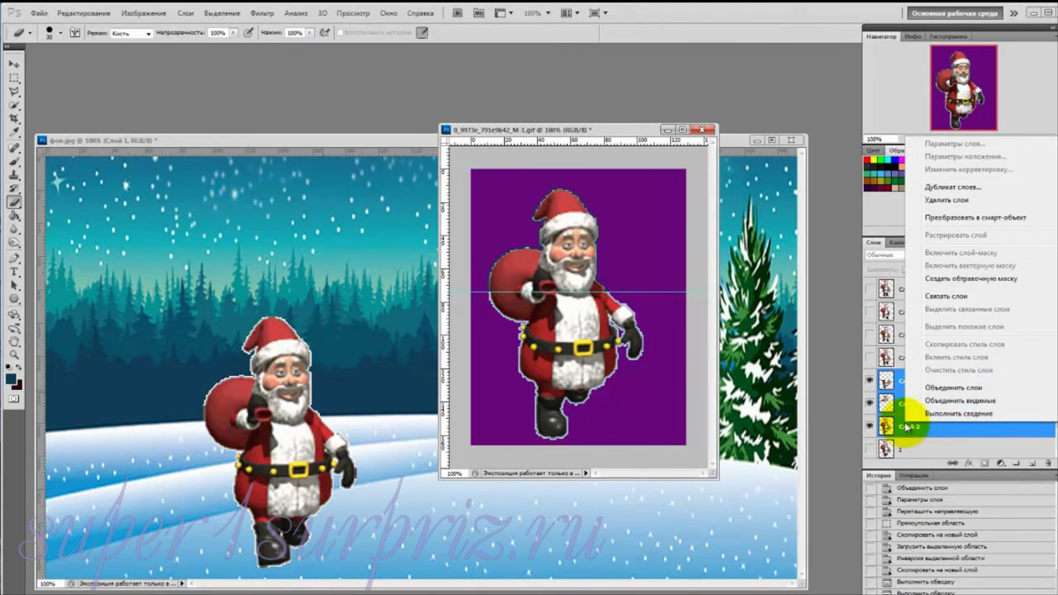
left_click(935, 388)
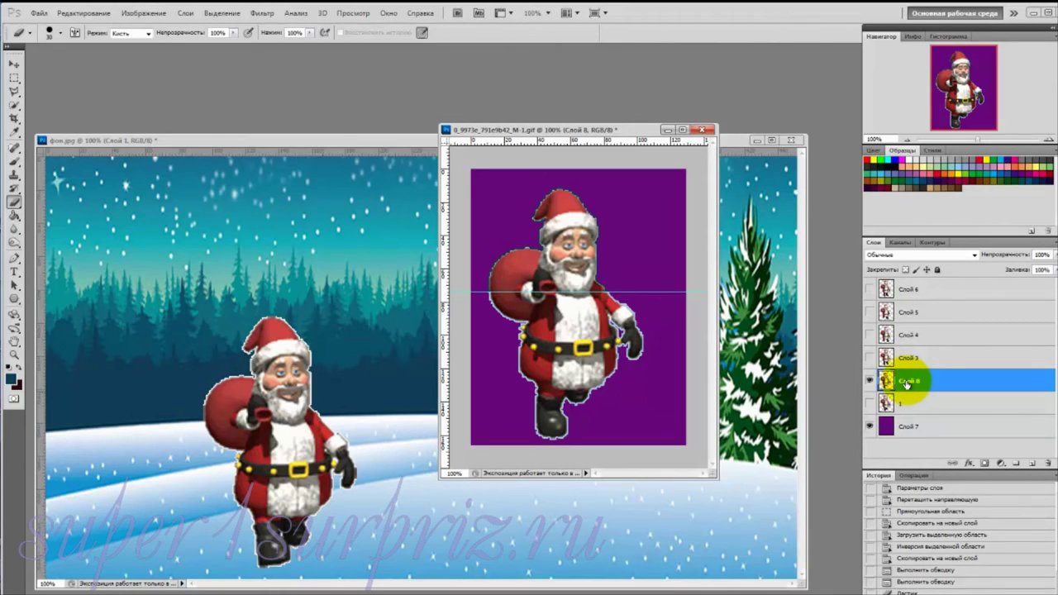
double_click(907, 381)
key("Return")
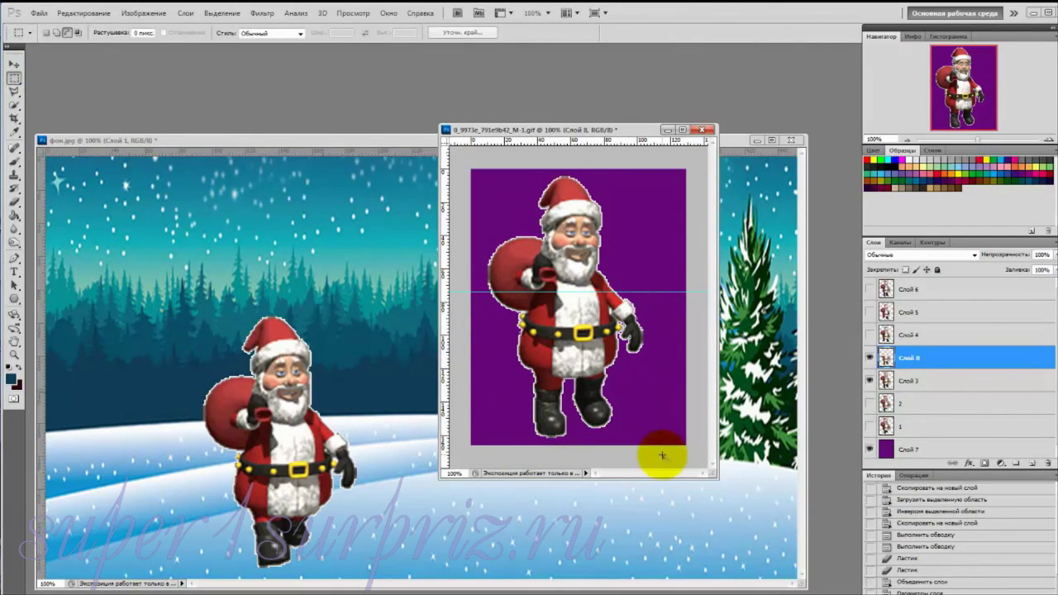
Copy the third frame's marked part to a new layer and give it the dark stroke
key("ctrl+j")
left_click(886, 380, "ctrl")
left_click(223, 13)
left_click(177, 58)
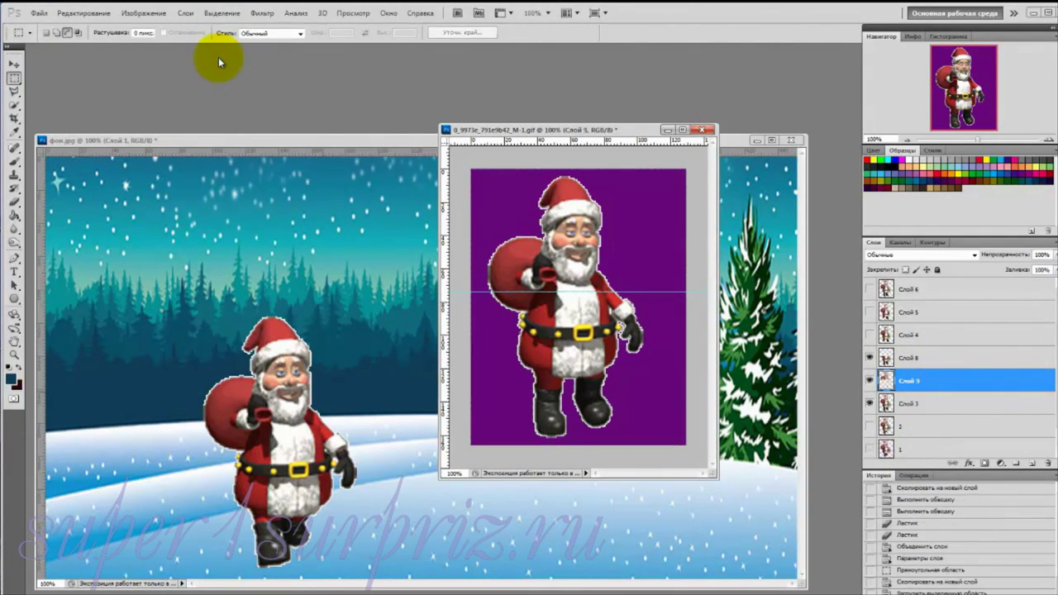
left_click(910, 382)
left_click(869, 403)
left_click(83, 13)
left_click(99, 192)
key("Return")
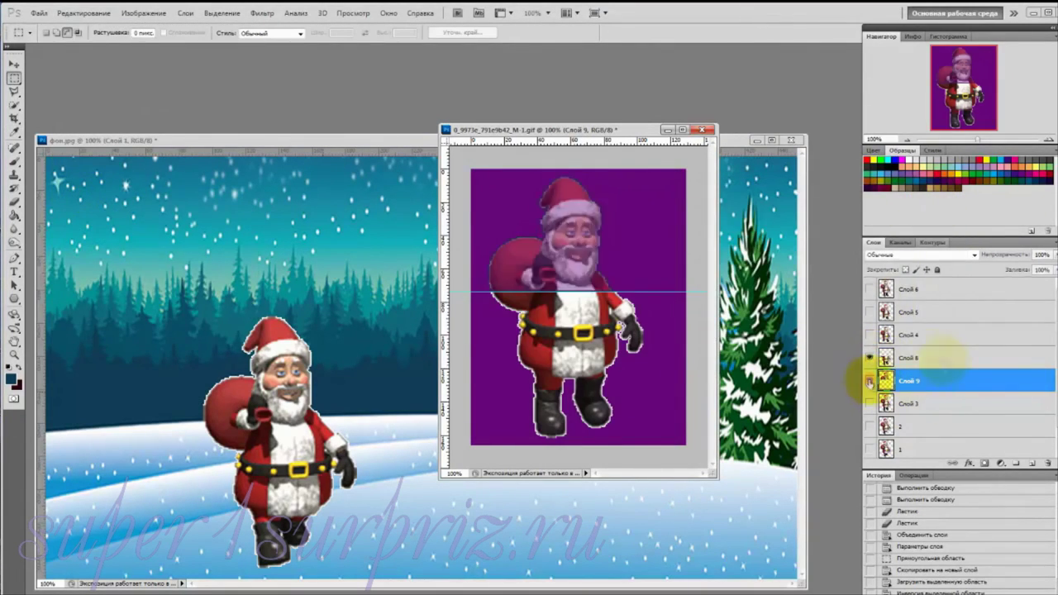
Stroke the next third-frame piece, touch it up with the brush, and merge into frame 3
left_click(910, 358)
left_click(82, 13)
left_click(81, 192)
left_click(904, 223)
key("b")
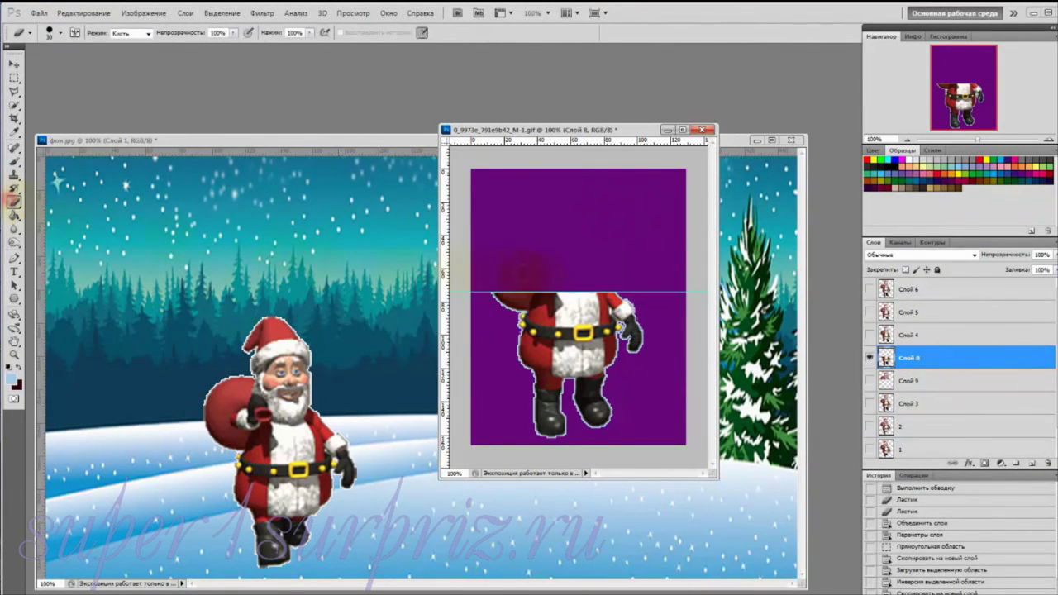
left_click_drag(505, 273, 583, 306)
left_click(926, 357)
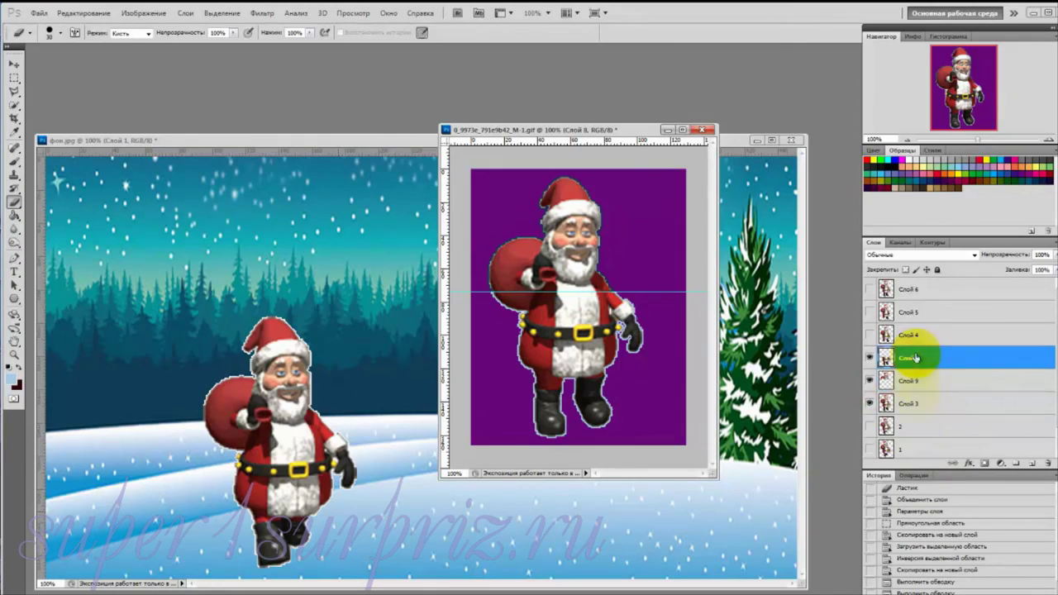
Copy the fourth frame's upper part to a new layer and outline it dark
key("m")
left_click_drag(468, 290, 686, 463)
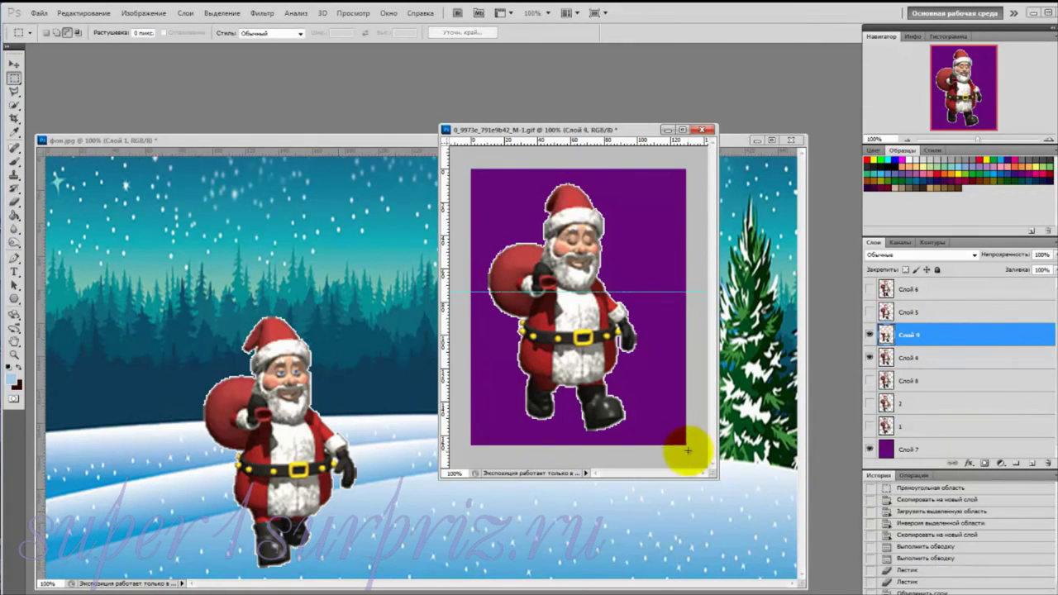
key("ctrl+j")
left_click(887, 334, "ctrl")
left_click(83, 12)
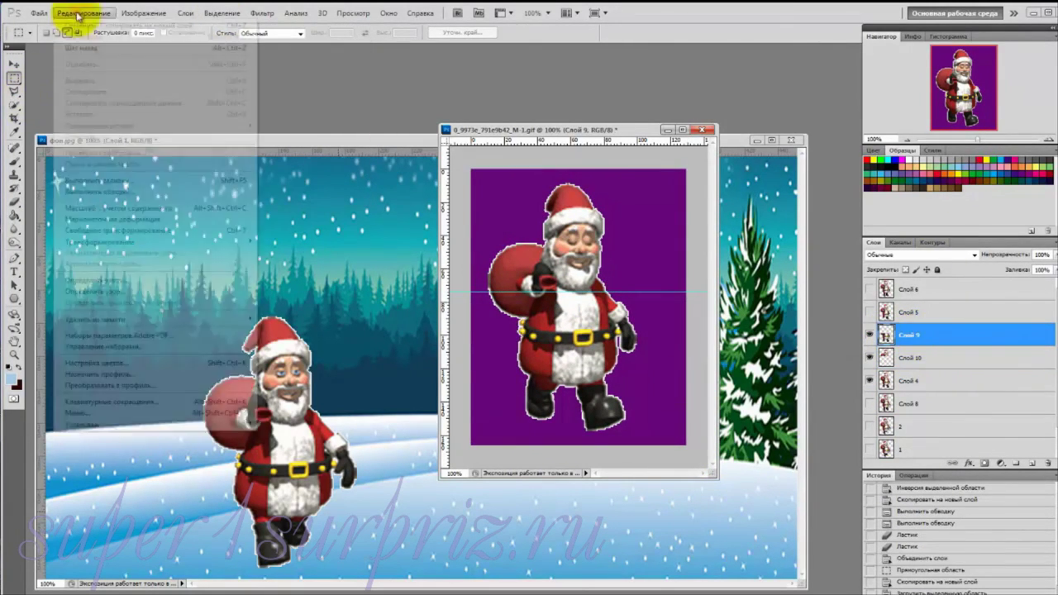
left_click(81, 192)
left_click(889, 213)
Merge the fourth frame's pieces into a single frame layer 4
left_click(83, 12)
left_click(926, 357)
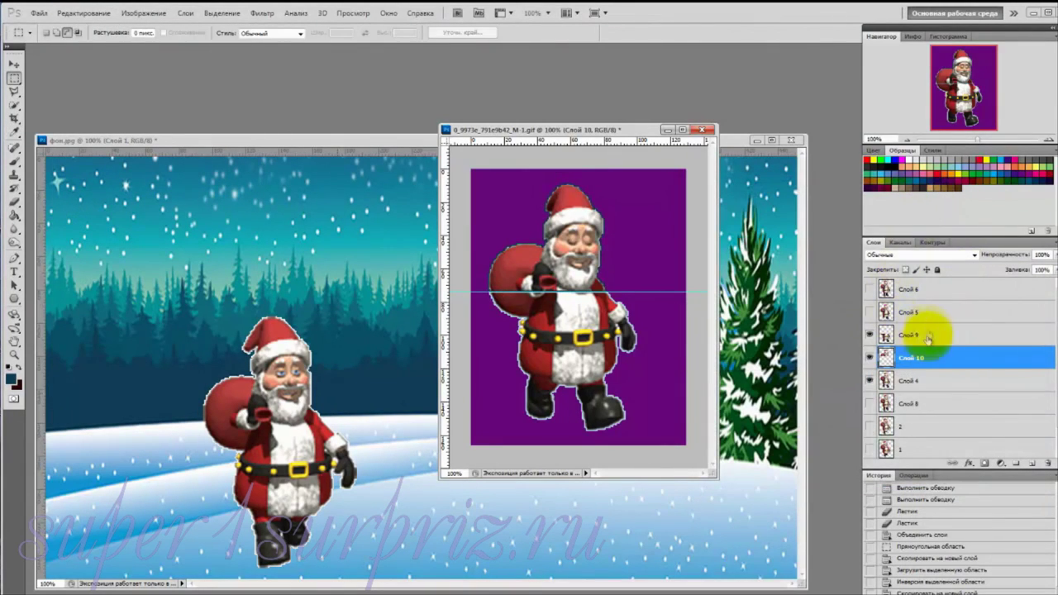
key("b")
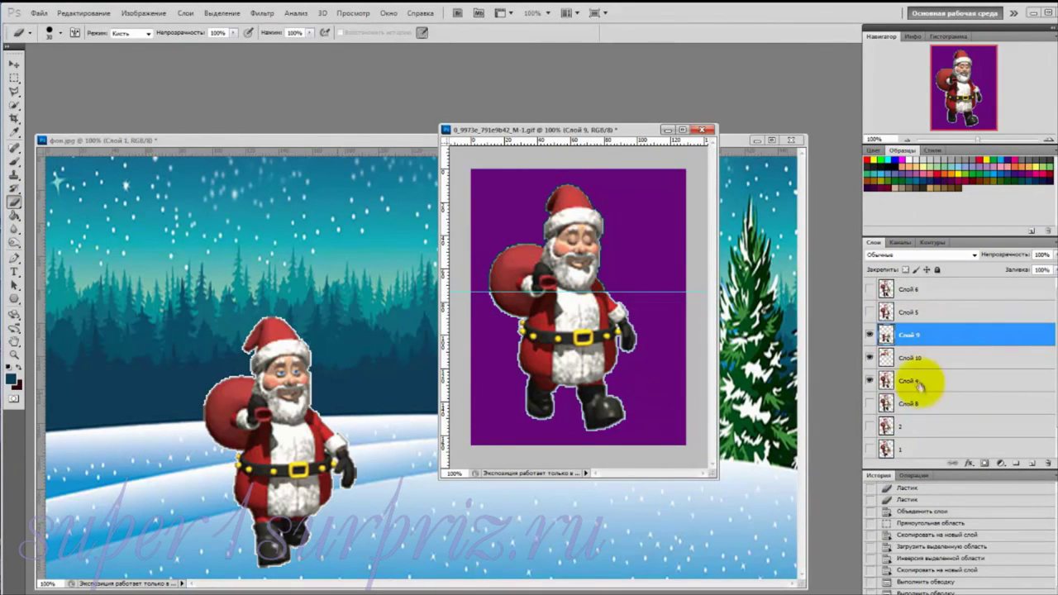
left_click(922, 380, "shift")
right_click(922, 380)
left_click(966, 344)
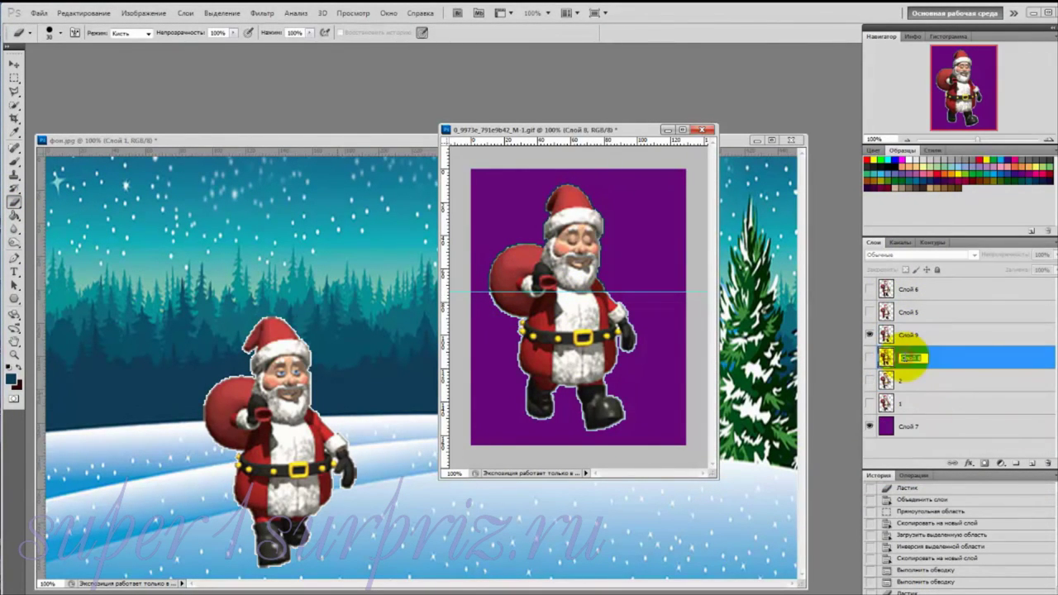
left_click(909, 312)
Copy the fifth frame's upper part onto a new layer
key("m")
left_click_drag(478, 292, 634, 444)
key("ctrl+j")
left_click(223, 12)
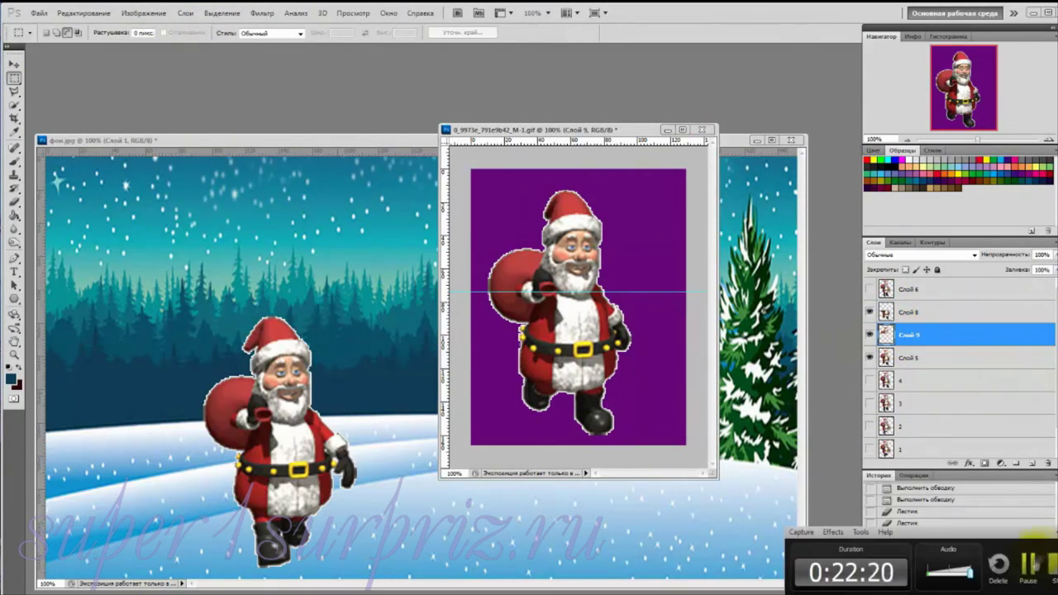
Stroke the piece with a 2 px outline in the dark colour sampled from the background
left_click(82, 12)
left_click(86, 195)
left_click(906, 209)
left_click(909, 312)
left_click(83, 13)
left_click(86, 195)
left_click(740, 240)
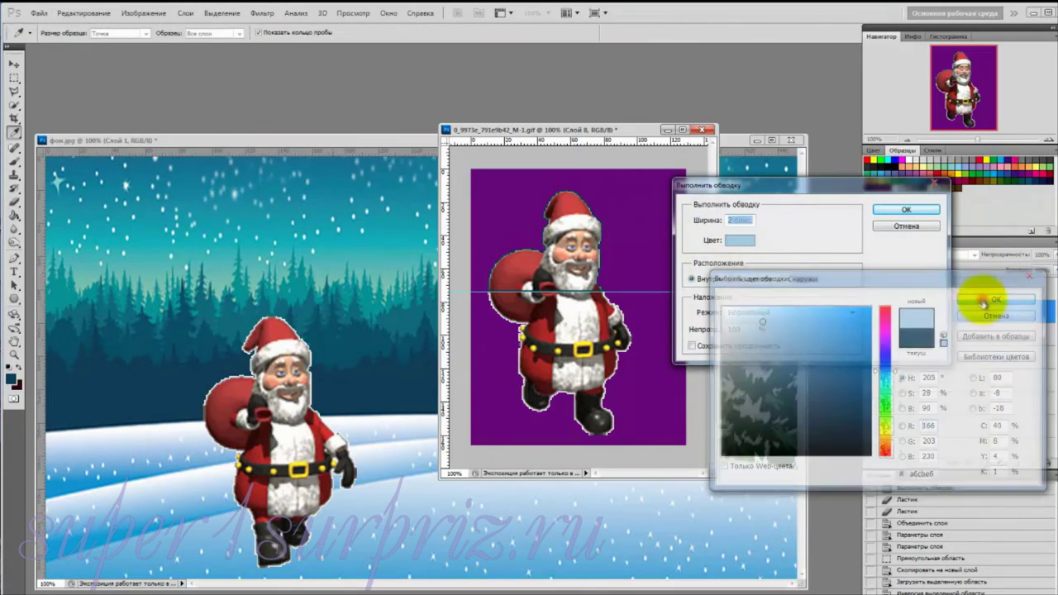
key("Escape")
key("Escape")
left_click(14, 203)
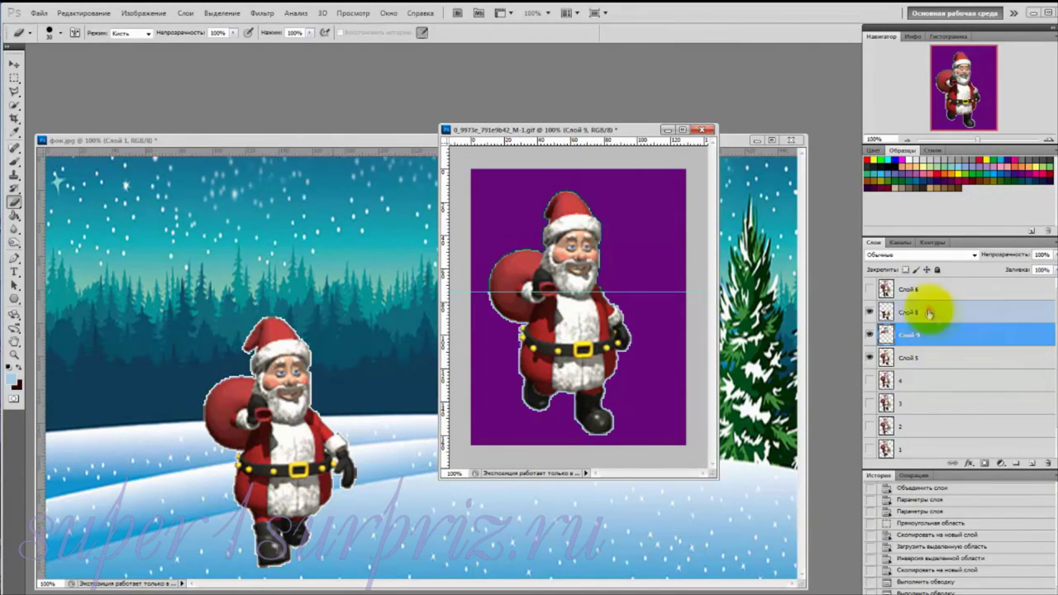
Copy the Слой 6 Santa to a new layer, merge the pieces, and erase stray stroke pixels
left_click(907, 289)
key("m")
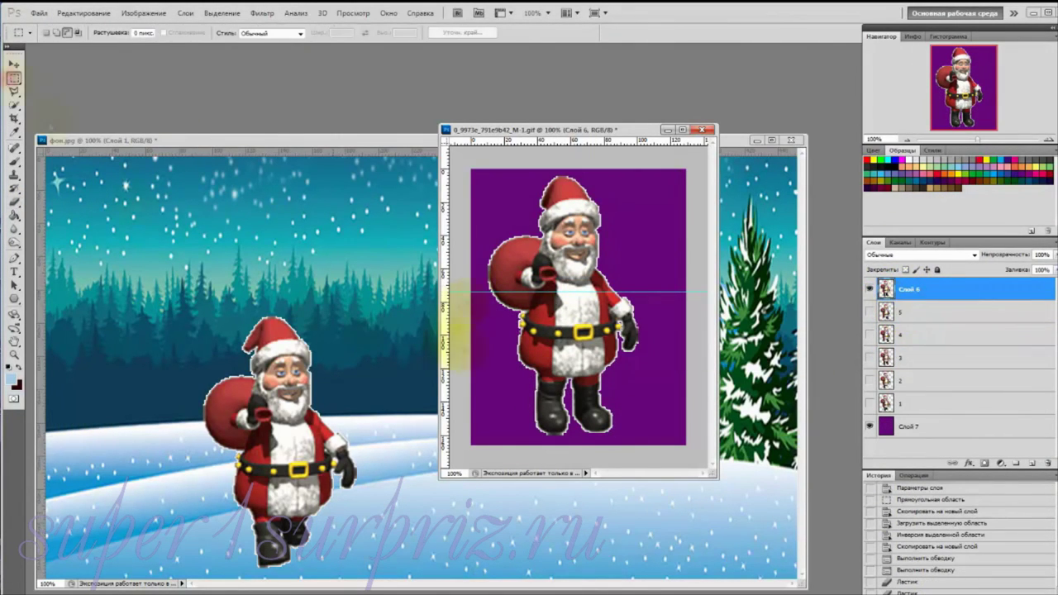
left_click_drag(480, 291, 668, 442)
key("ctrl+j")
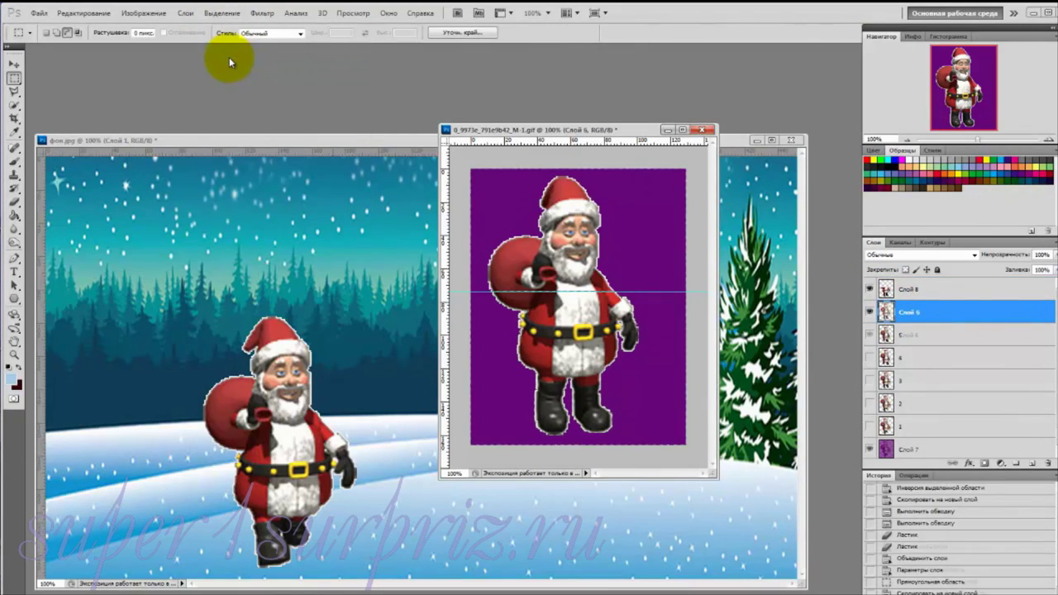
left_click(84, 13)
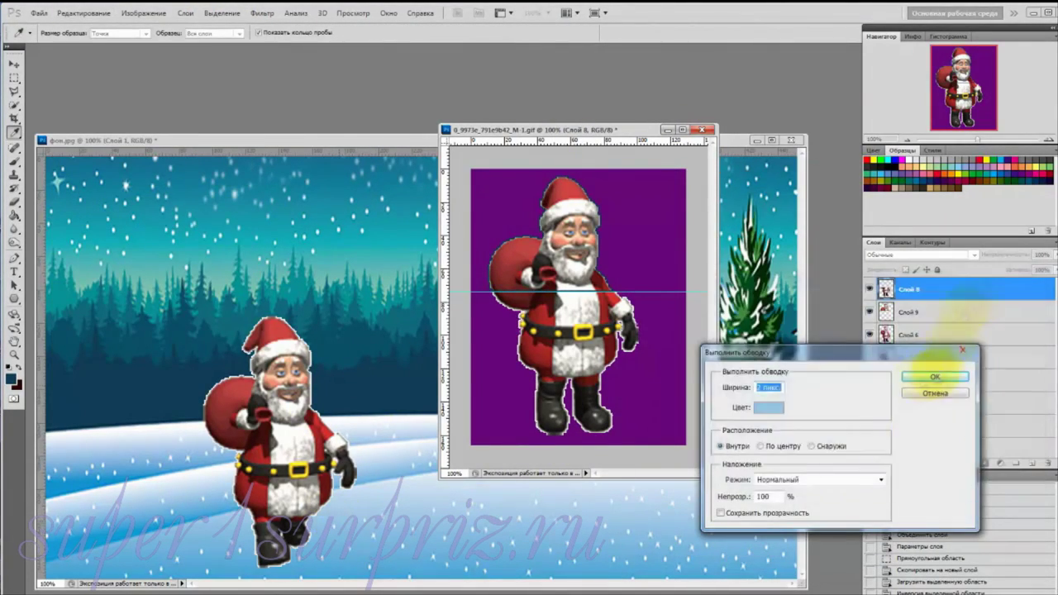
left_click(934, 376)
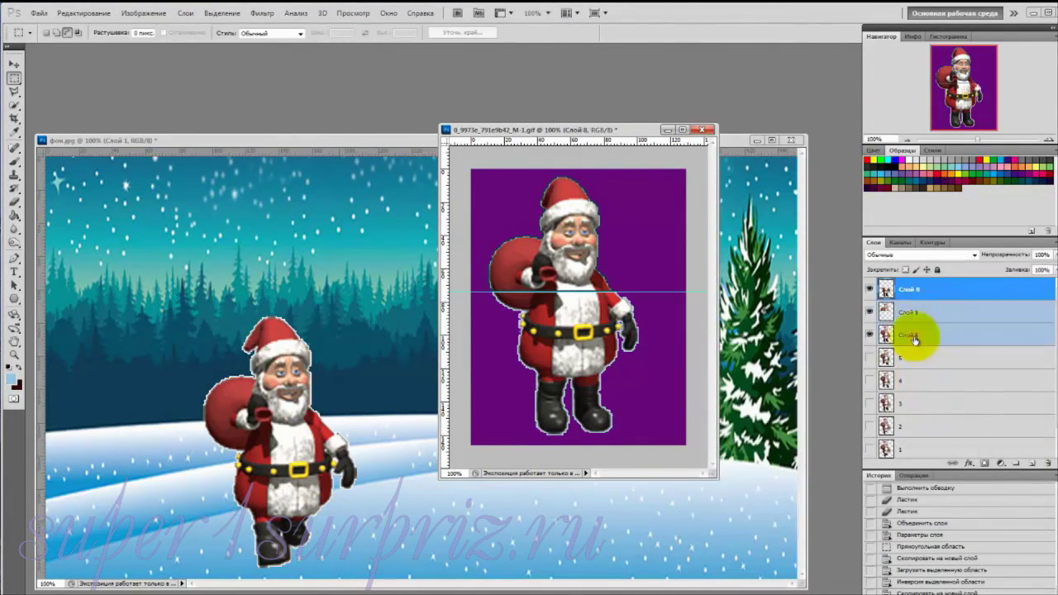
left_click(924, 570)
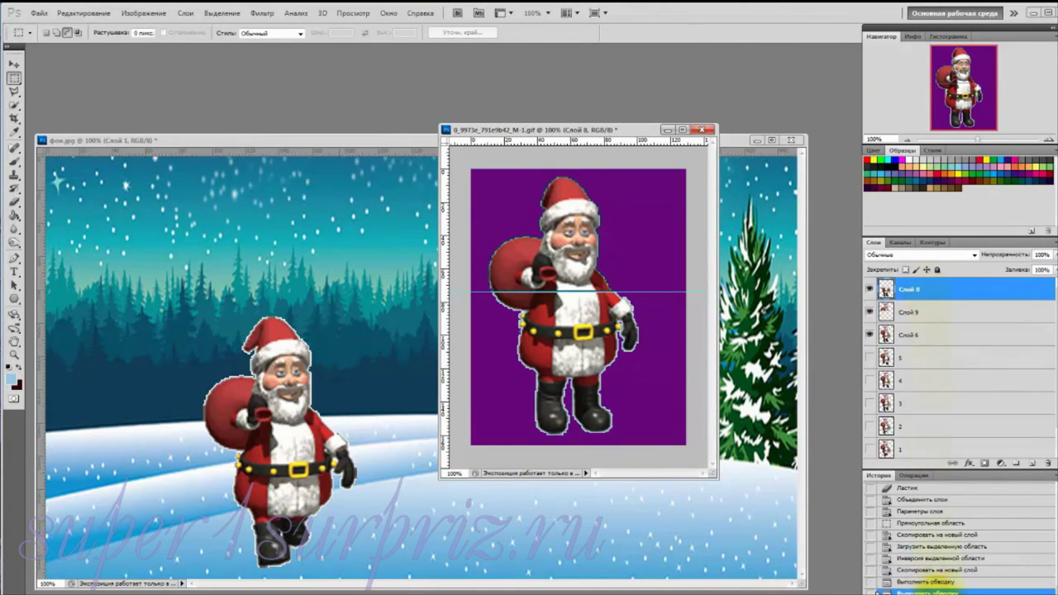
left_click(15, 202)
left_click_drag(604, 298, 497, 294)
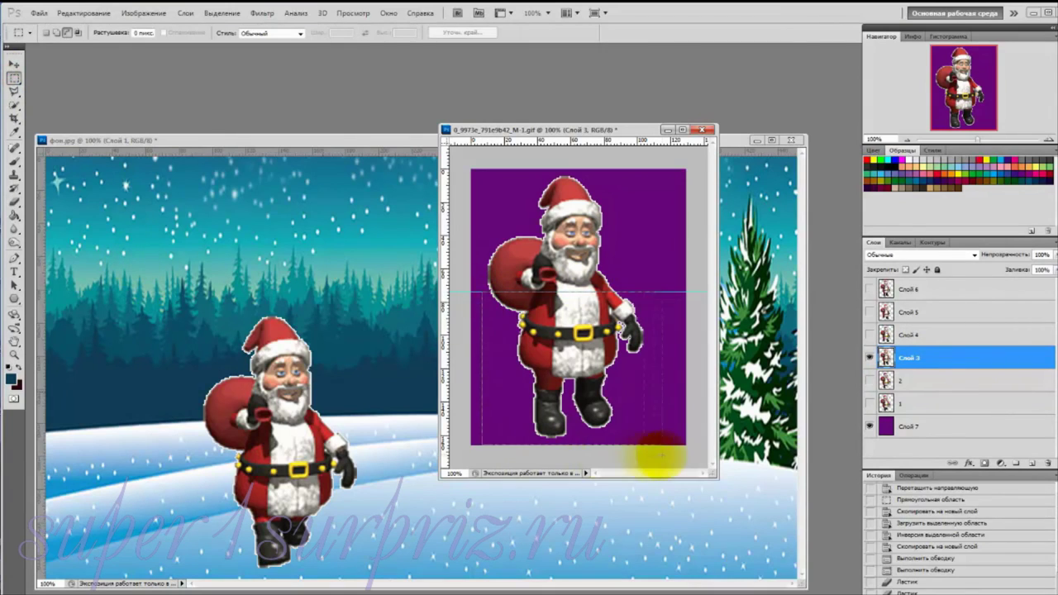
Outline the Слой 3 frame's upper part, paint near the guide, and merge its pieces
left_click(898, 382)
left_click(186, 10)
left_click(218, 57)
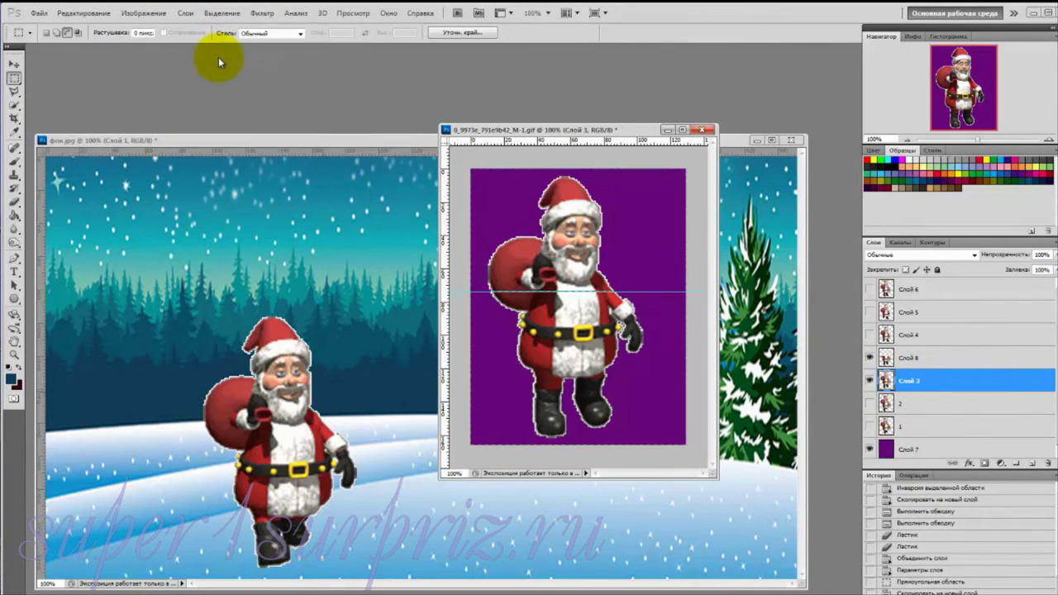
left_click(870, 403)
left_click(82, 14)
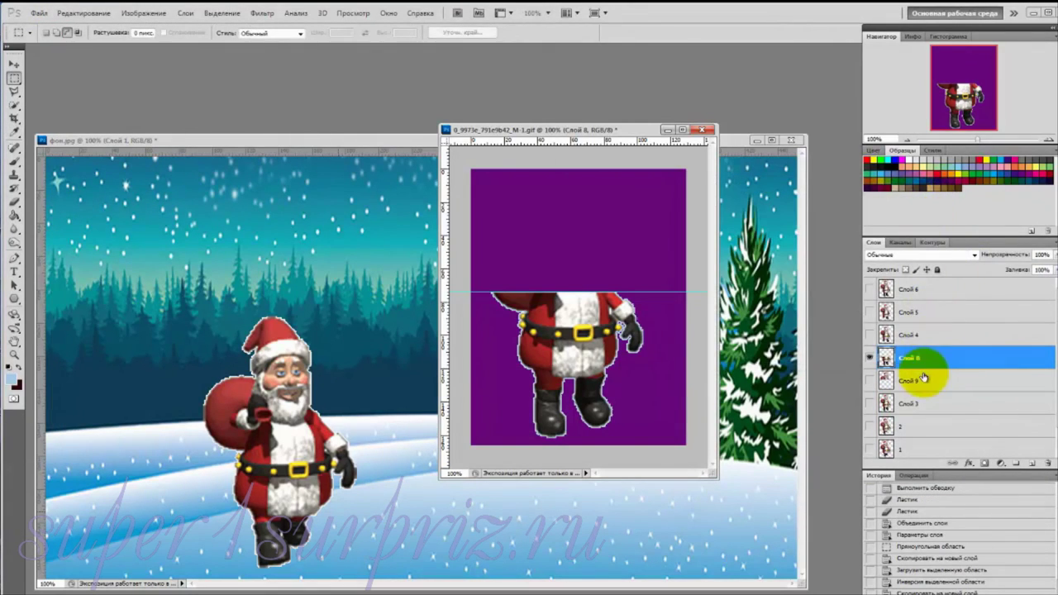
key("b")
left_click_drag(489, 300, 503, 287)
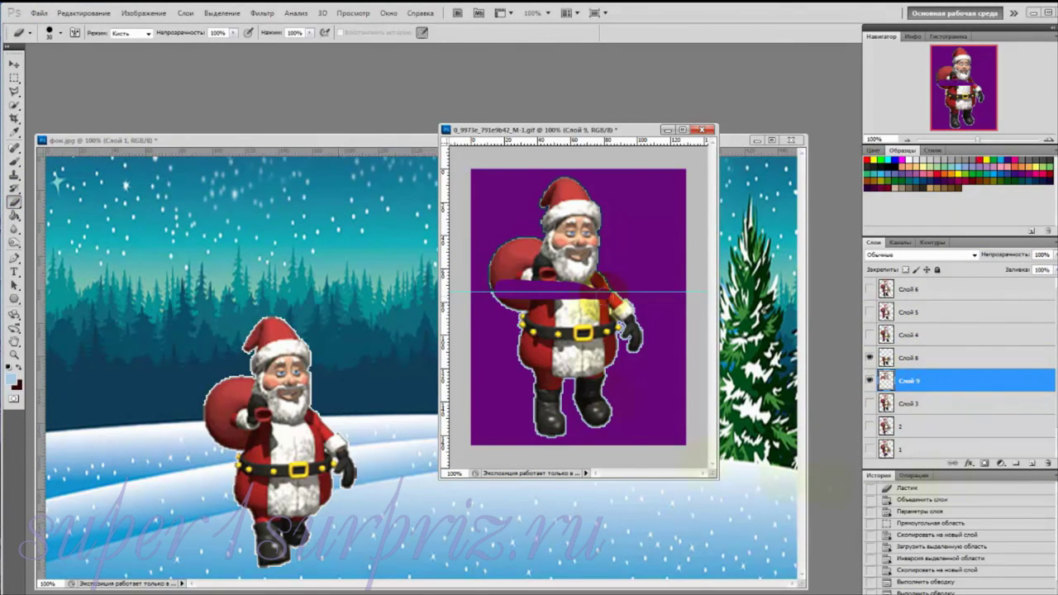
left_click(909, 403, "ctrl")
key("Delete")
Copy and invert-select the Слой 4 frame, then merge Слой 10, Слой 4 and Слой 8 and rename
left_click(910, 335)
left_click(14, 77)
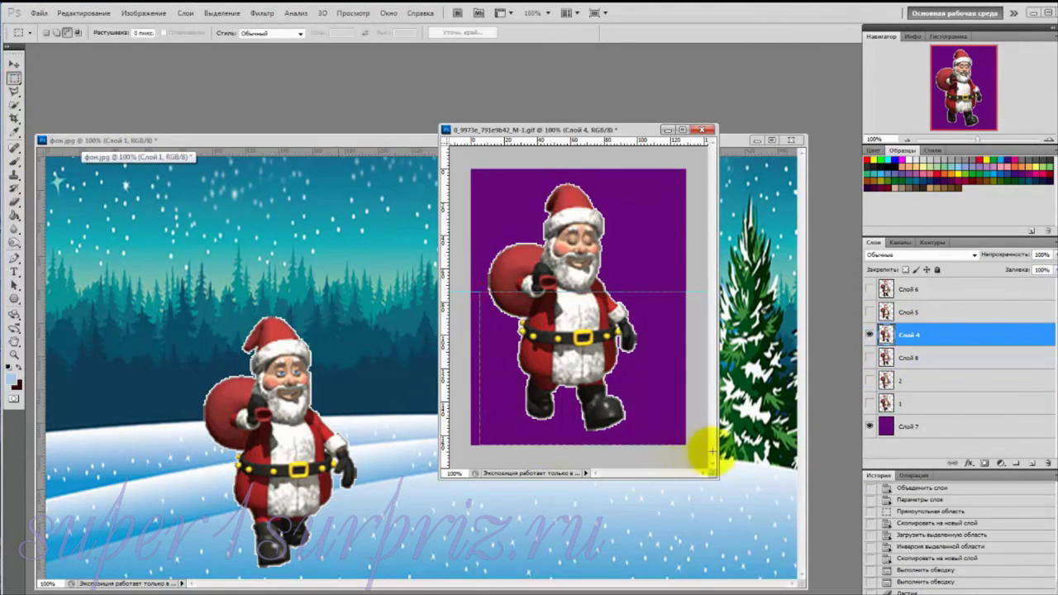
key("ctrl+j")
left_click(222, 12)
left_click(224, 64)
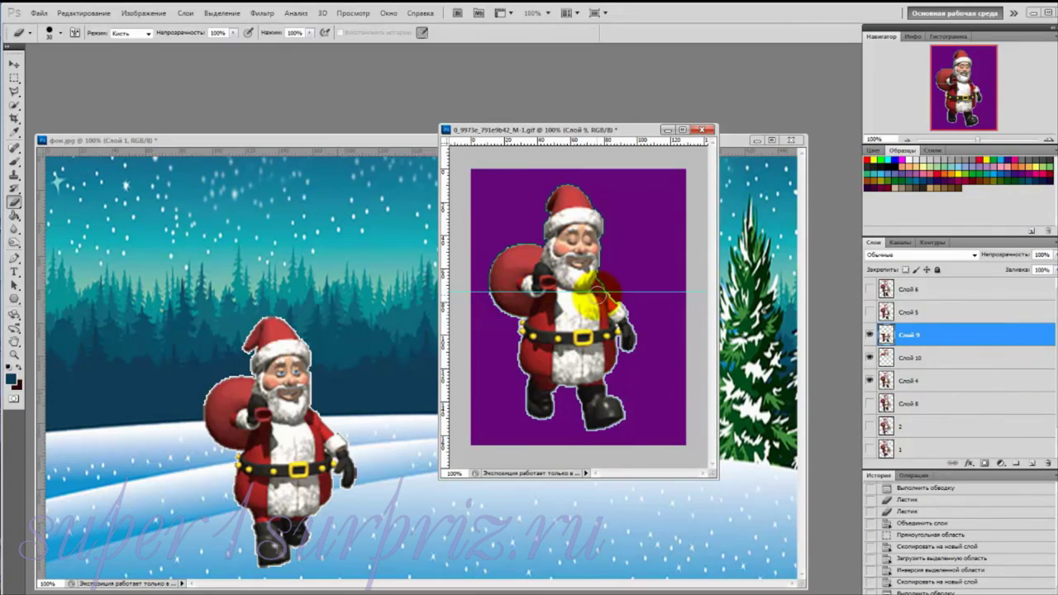
left_click(909, 358)
left_click(910, 403, "shift")
right_click(910, 389)
left_click(914, 364)
key("Return")
left_click(909, 335)
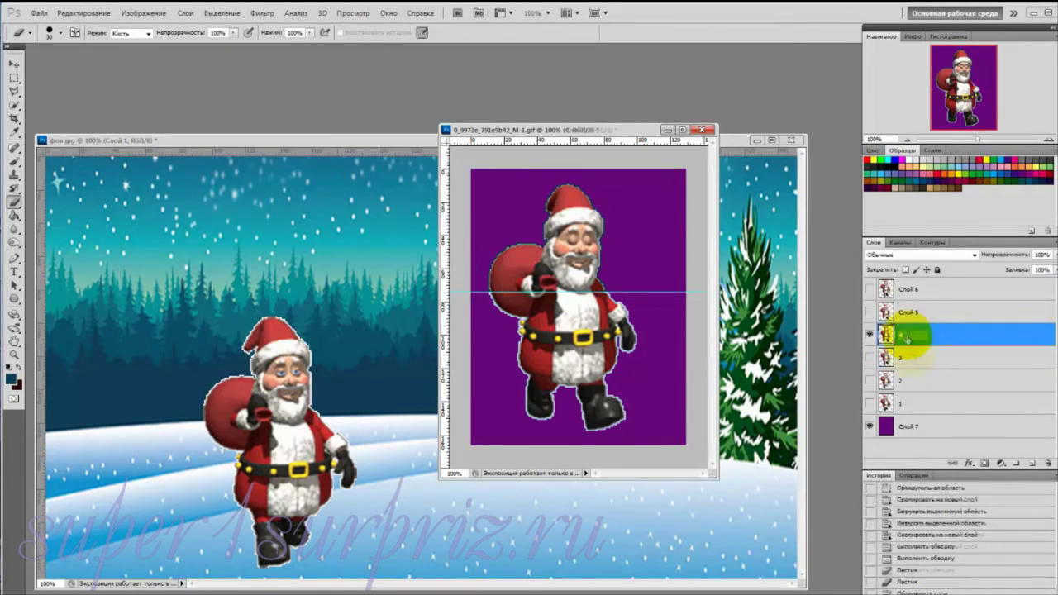
Marquee the Слой 5 Santa, load its outline, invert it, and copy to new layers
left_click(905, 311)
key("m")
left_click_drag(479, 291, 635, 437)
key("ctrl+j")
left_click(886, 312, "ctrl")
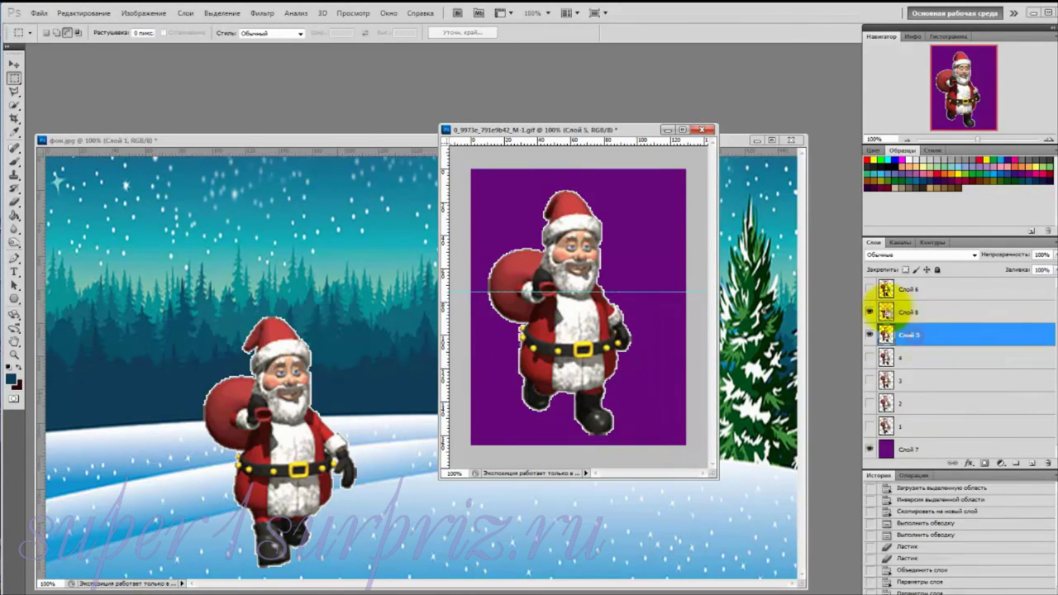
left_click(222, 12)
left_click(218, 59)
left_click(907, 341)
key("ctrl+j")
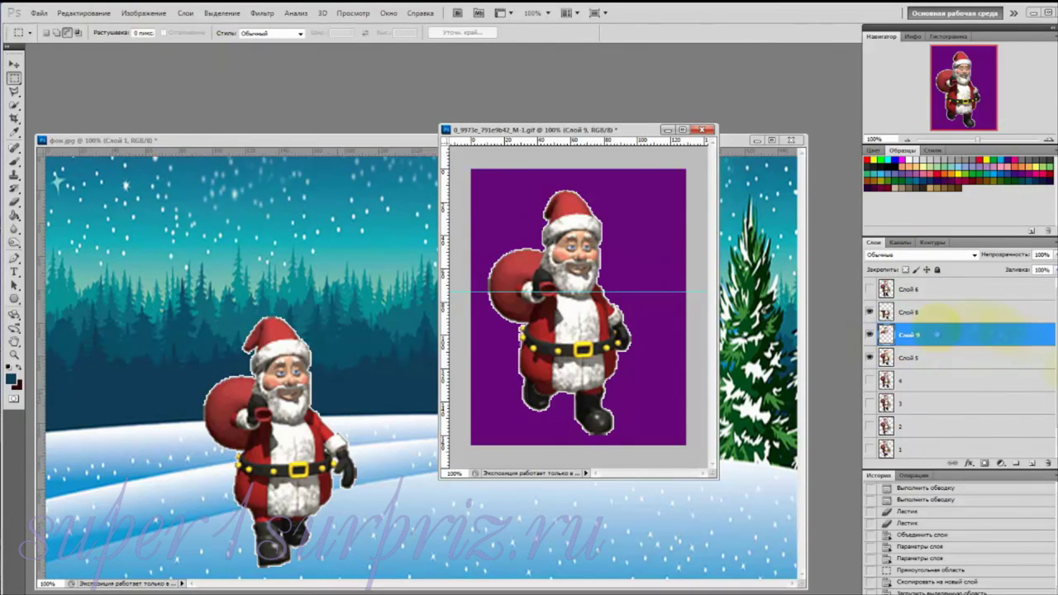
Stroke the Слой 5 pieces twice, merge them, and bring the фон.jpg window forward
left_click(83, 12)
left_click(91, 226)
left_click(904, 208)
left_click(82, 13)
left_click(91, 226)
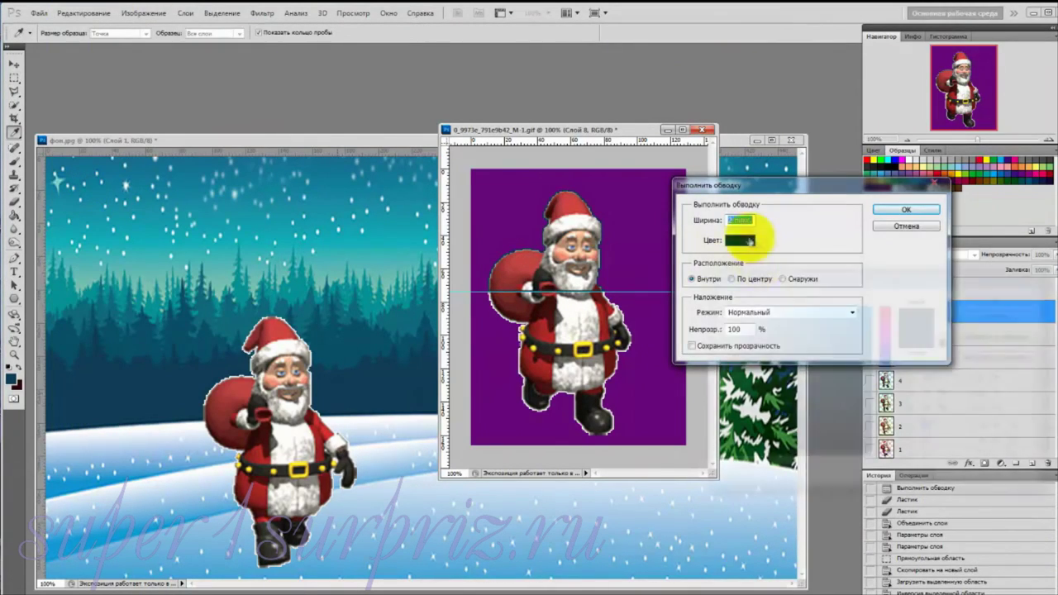
left_click(905, 207)
key("e")
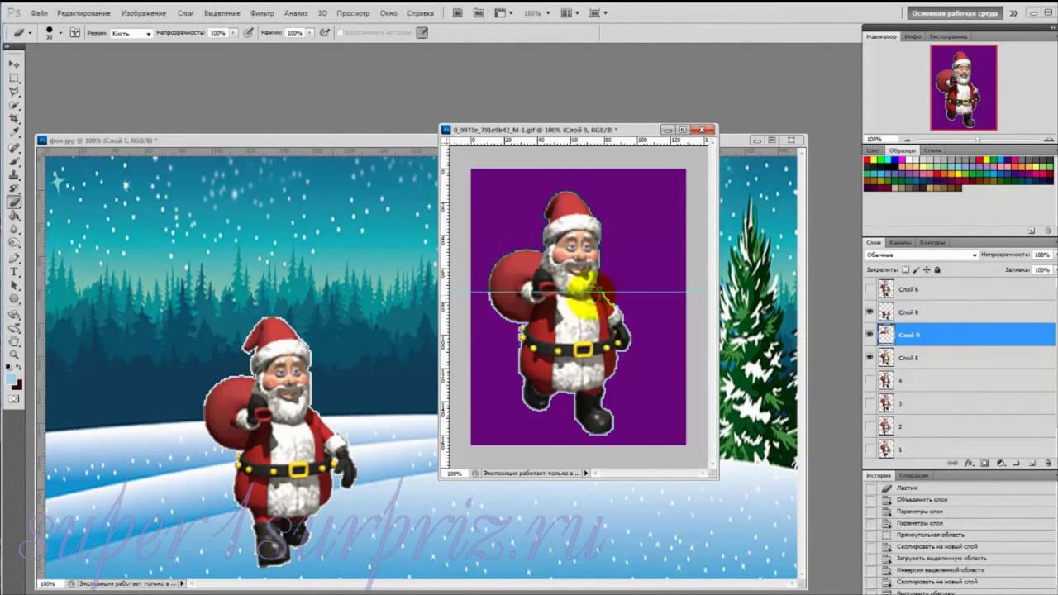
left_click(926, 357, "shift")
key("ctrl+e")
left_click(886, 289)
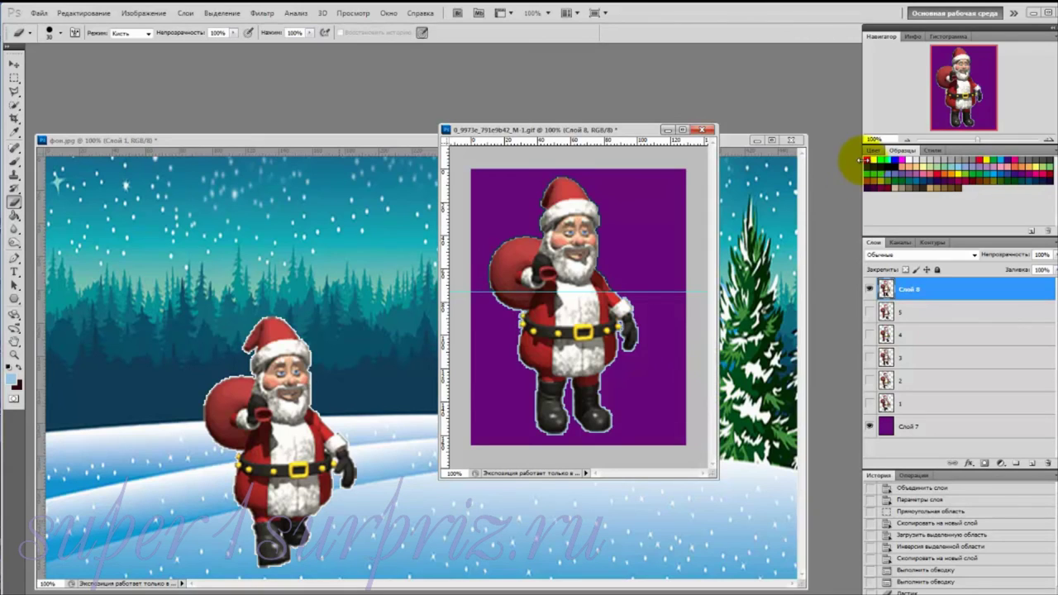
left_click(369, 224)
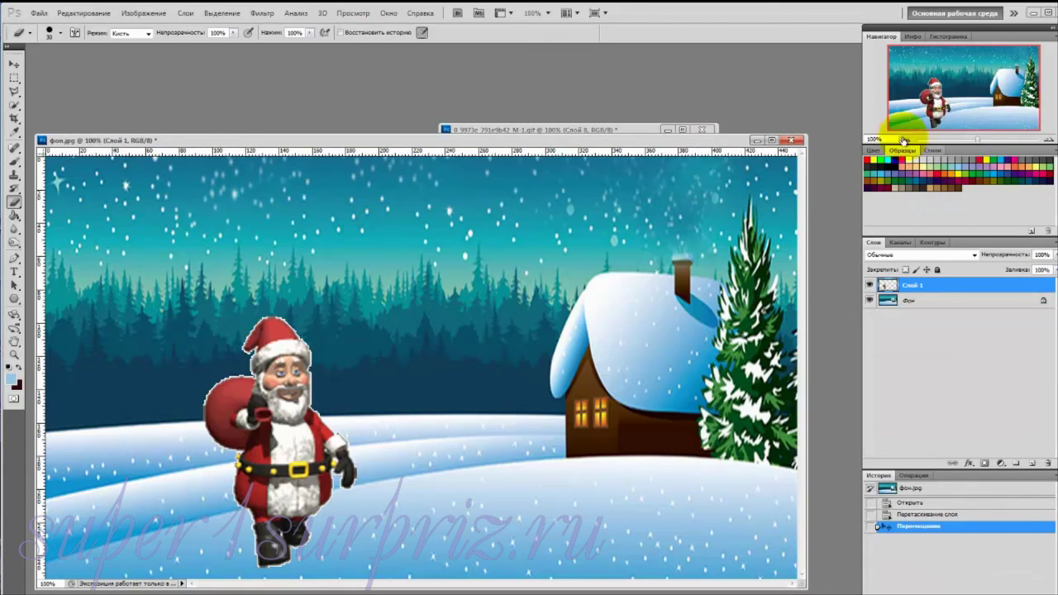
Close фон.jpg unsaved, delete purple Слой 7, and show only frame layer 1
left_click(791, 142)
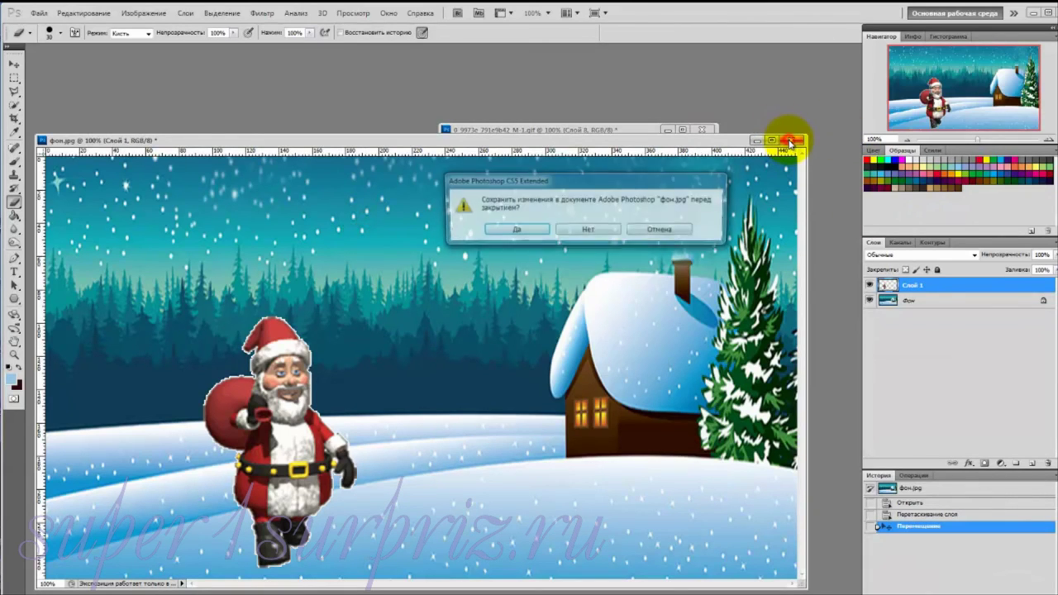
left_click(581, 230)
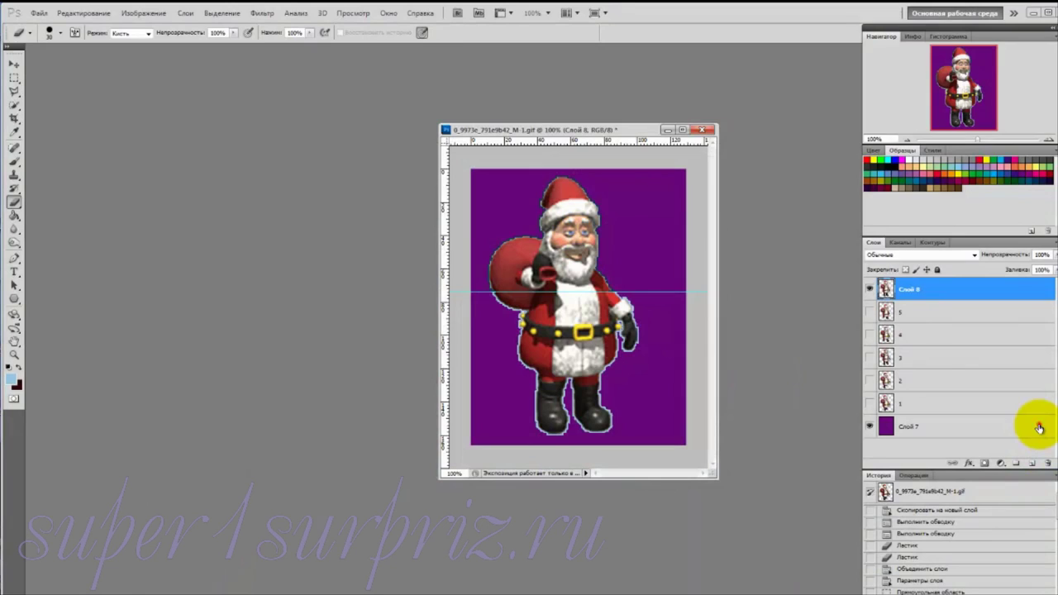
left_click(1040, 428)
left_click_drag(1046, 425, 1048, 466)
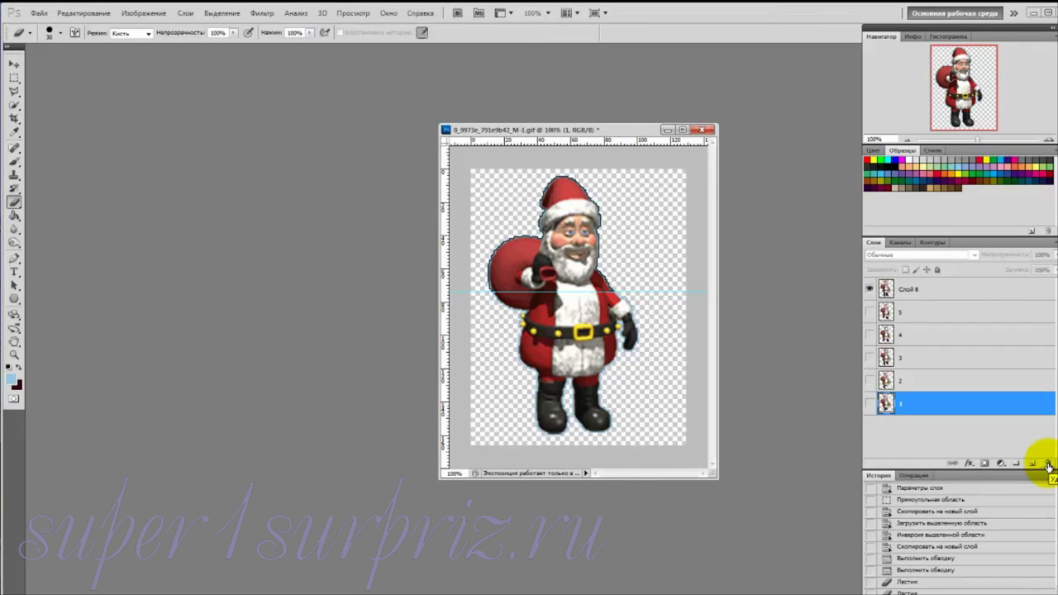
left_click(871, 404)
left_click(870, 289)
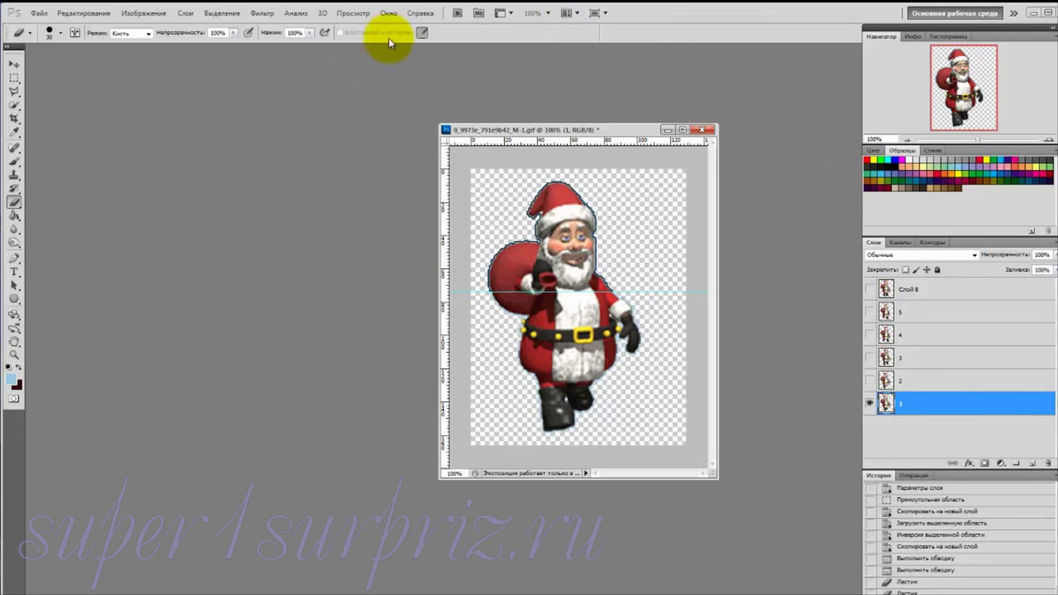
Bring up and position the Animation frames panel
left_click(388, 14)
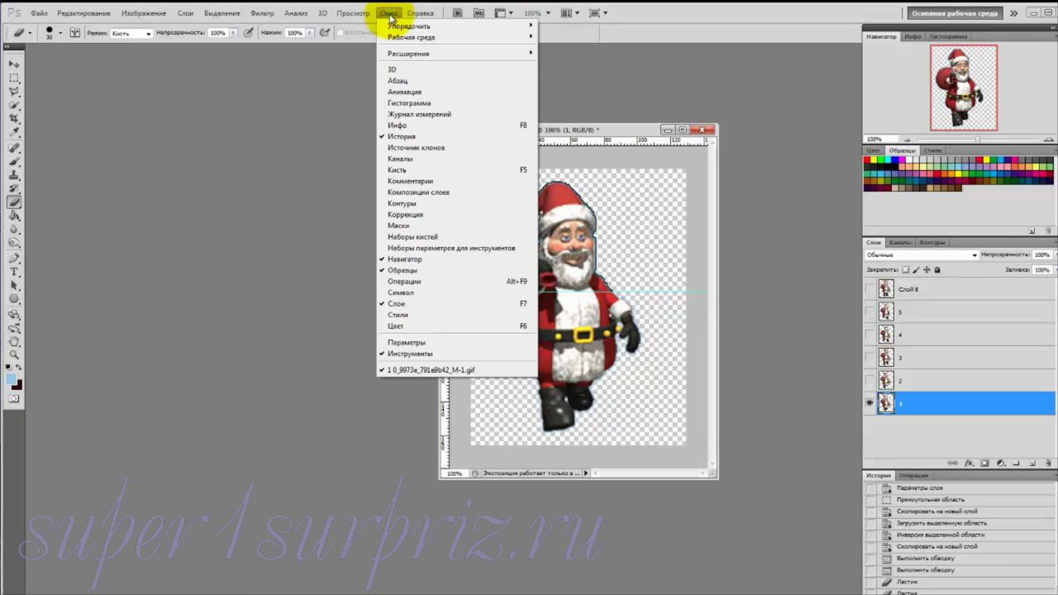
left_click(393, 92)
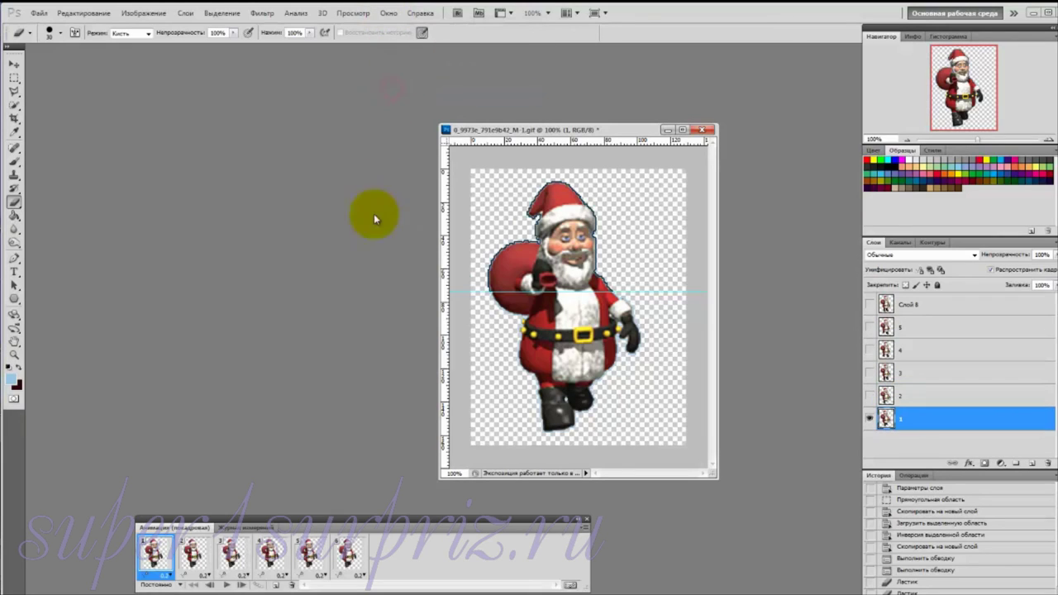
left_click_drag(386, 524, 372, 498)
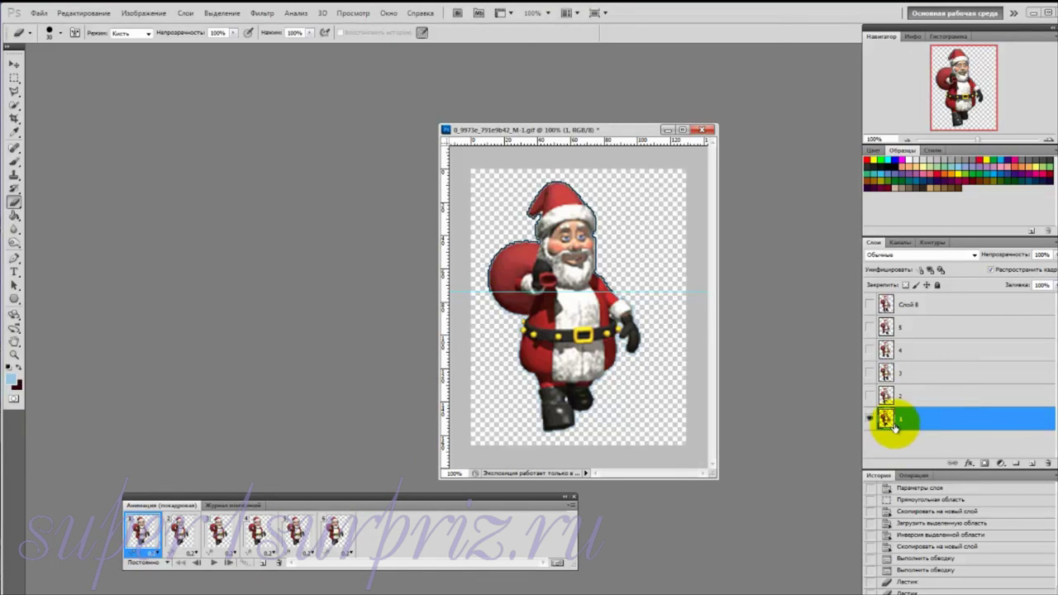
Make animation frames 2, 3 and 4 show layers 2, 3 and 4 respectively
left_click(180, 529)
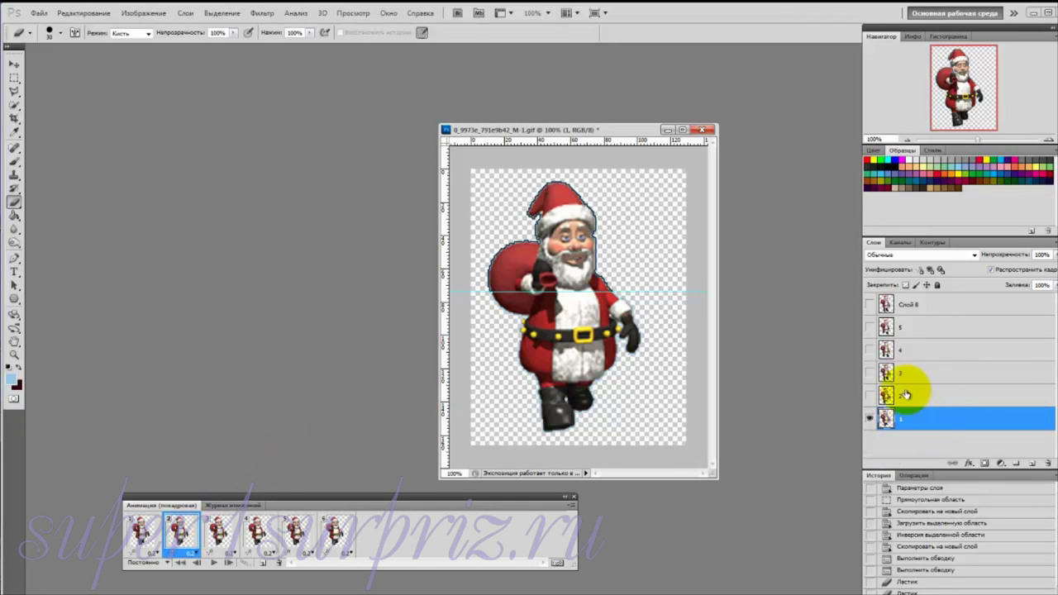
left_click(873, 397)
left_click(871, 420)
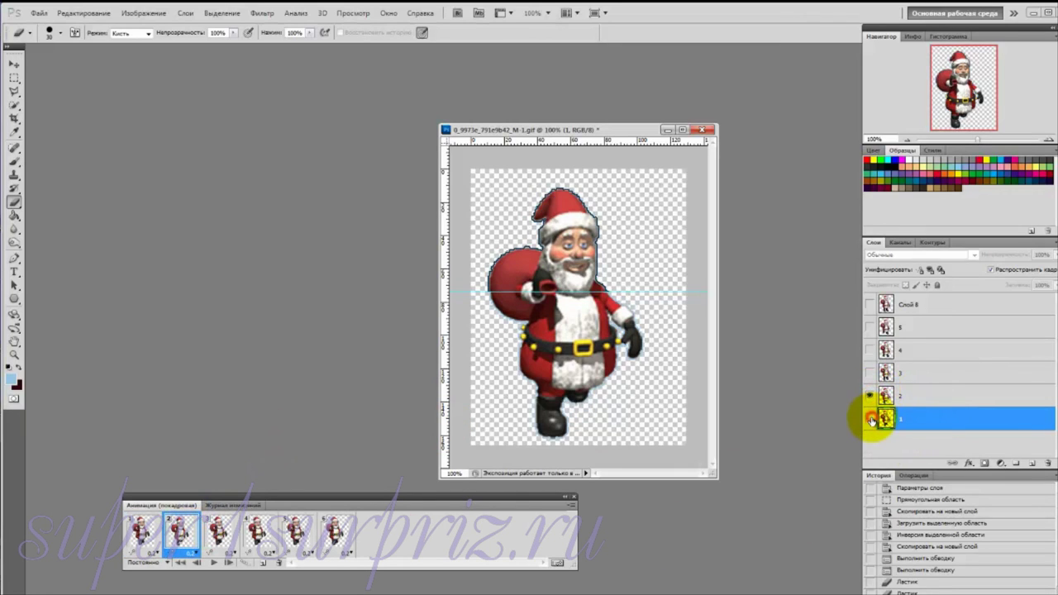
left_click(217, 531)
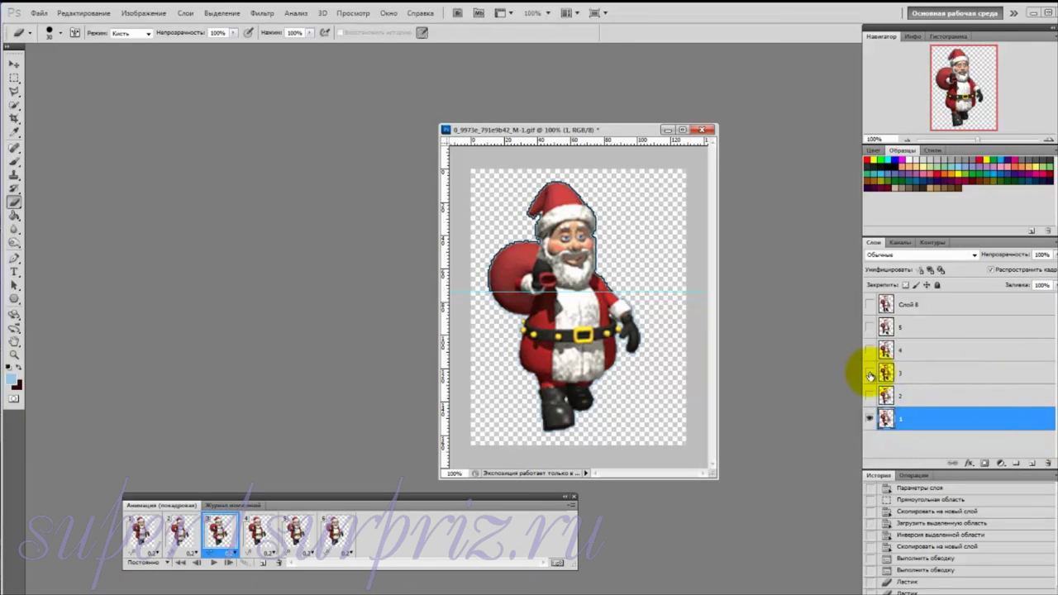
left_click(870, 374)
left_click(870, 420)
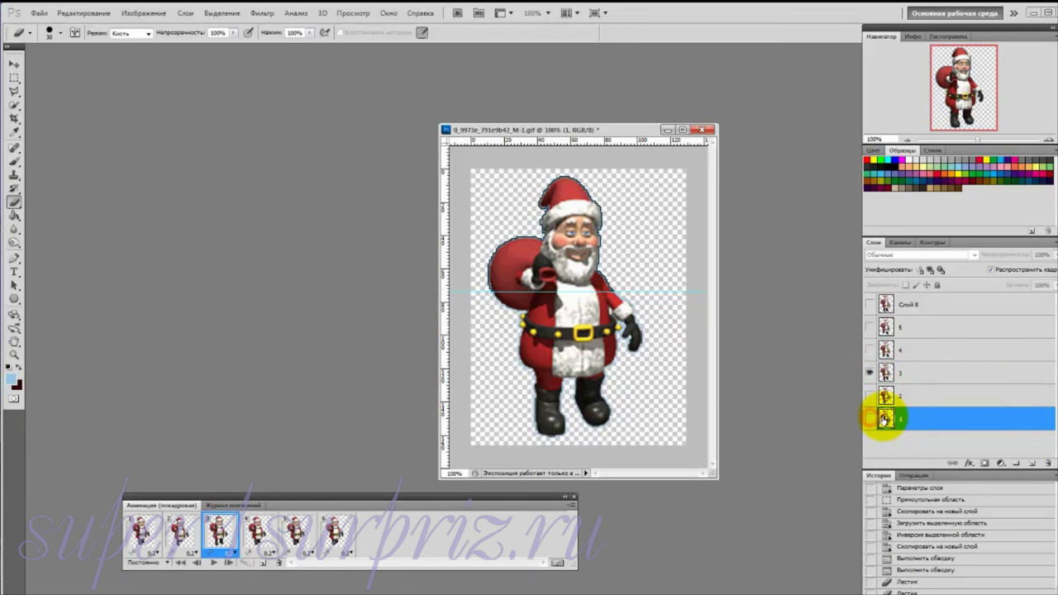
left_click(252, 529)
left_click(870, 351)
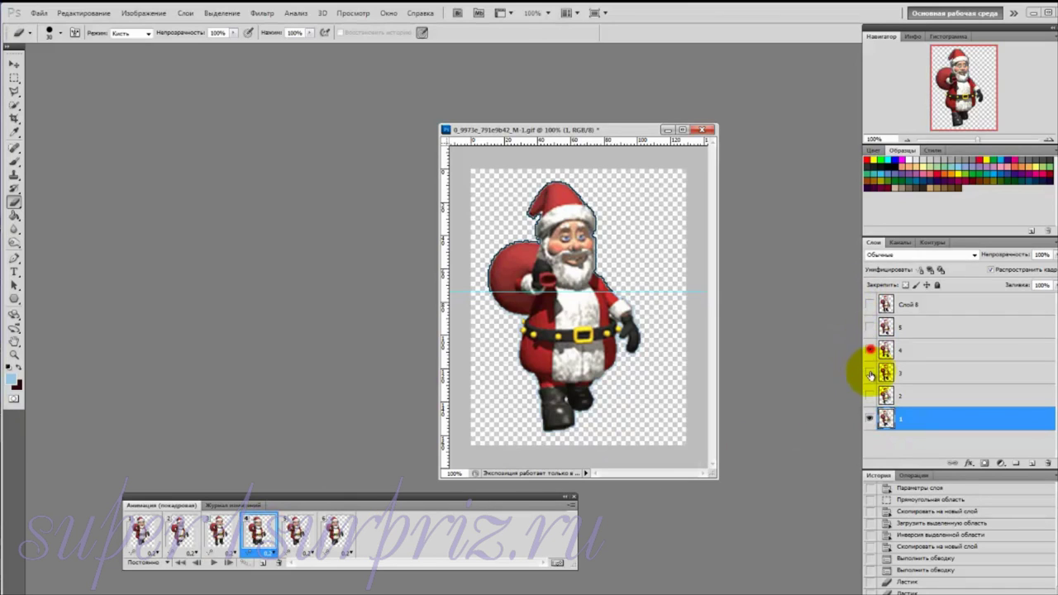
Make frame 5 show layer 5 and frame 6 show Слой 8, hiding layer 1
left_click(296, 530)
left_click(870, 327)
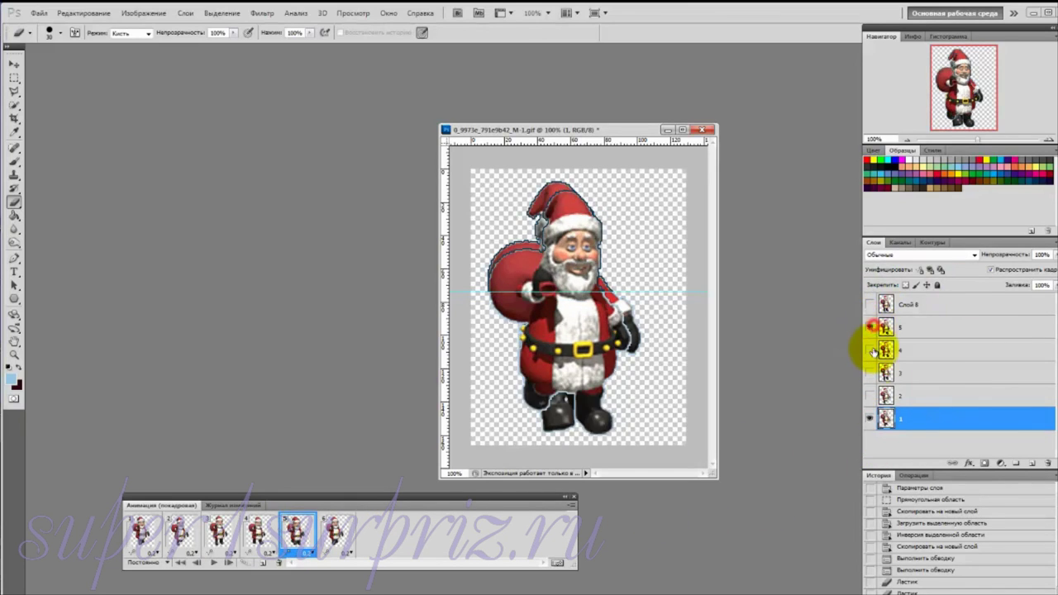
left_click(869, 420)
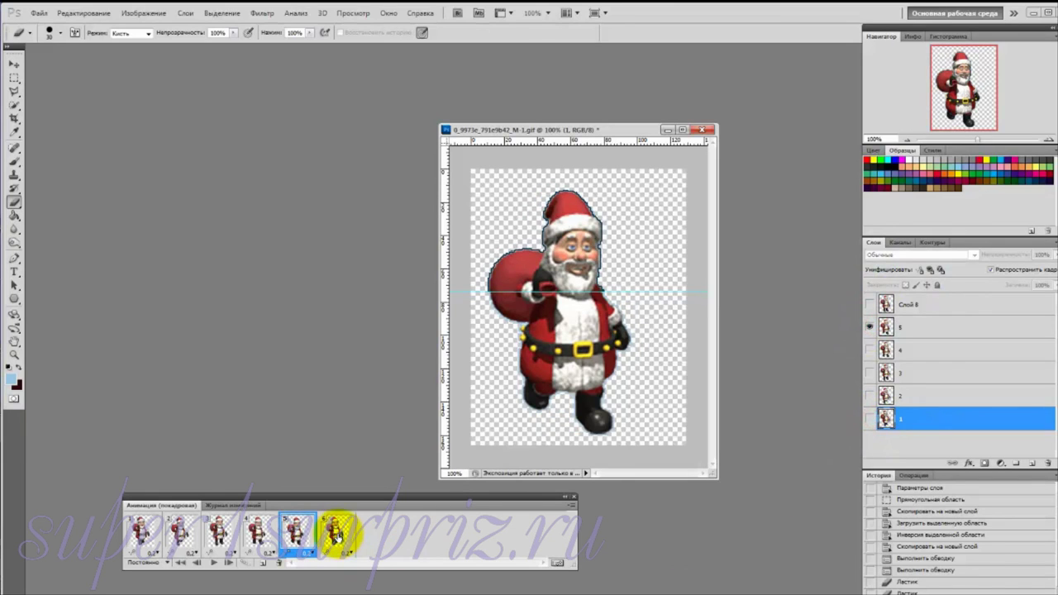
left_click(335, 534)
left_click(869, 304)
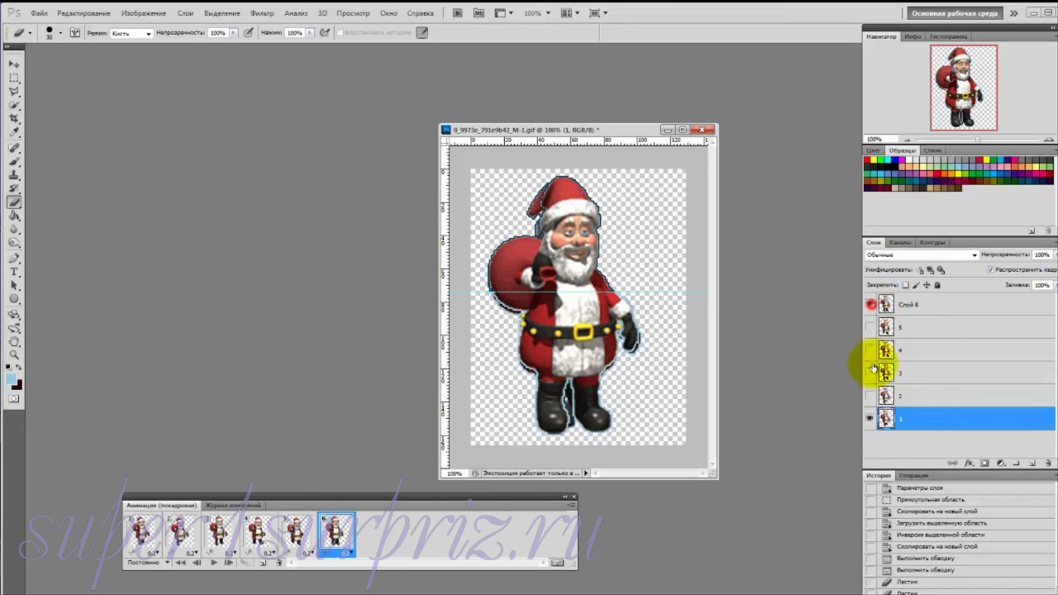
left_click(870, 420)
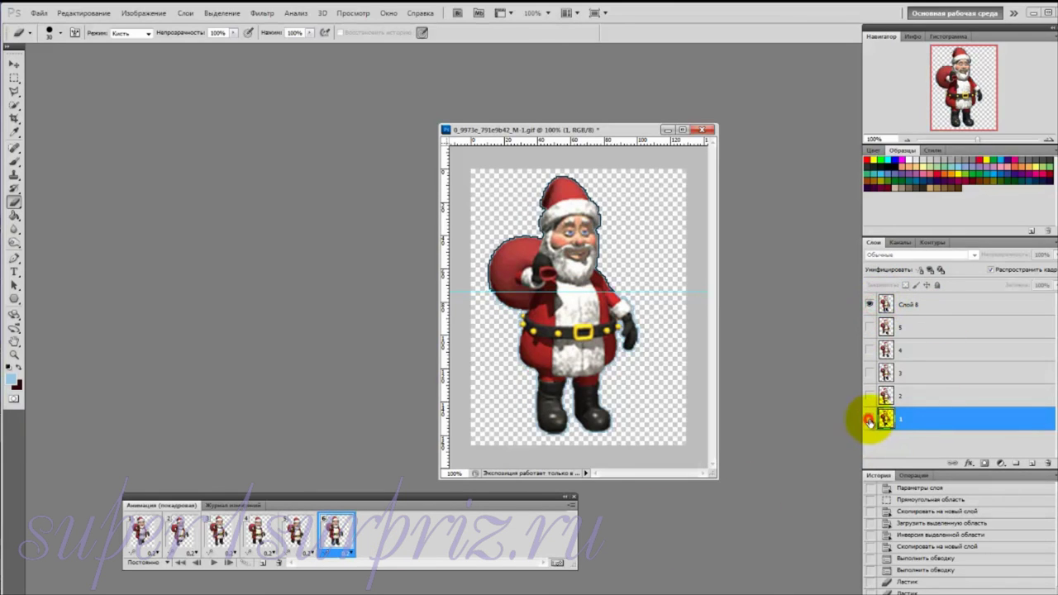
Rename Слой 8 to 6, then play and stop the animation preview
double_click(909, 306)
type("6")
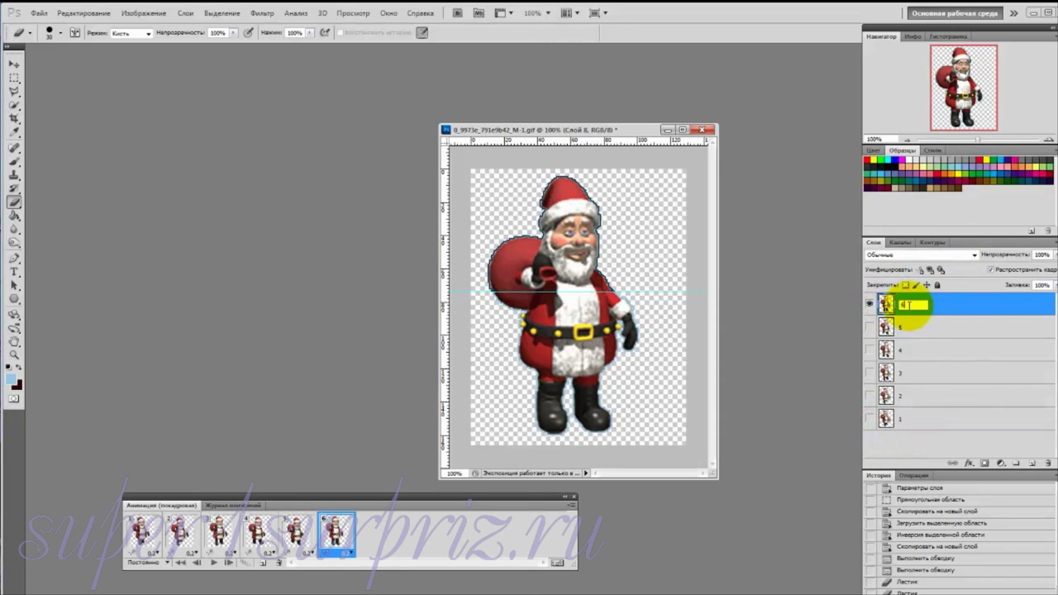
key("Return")
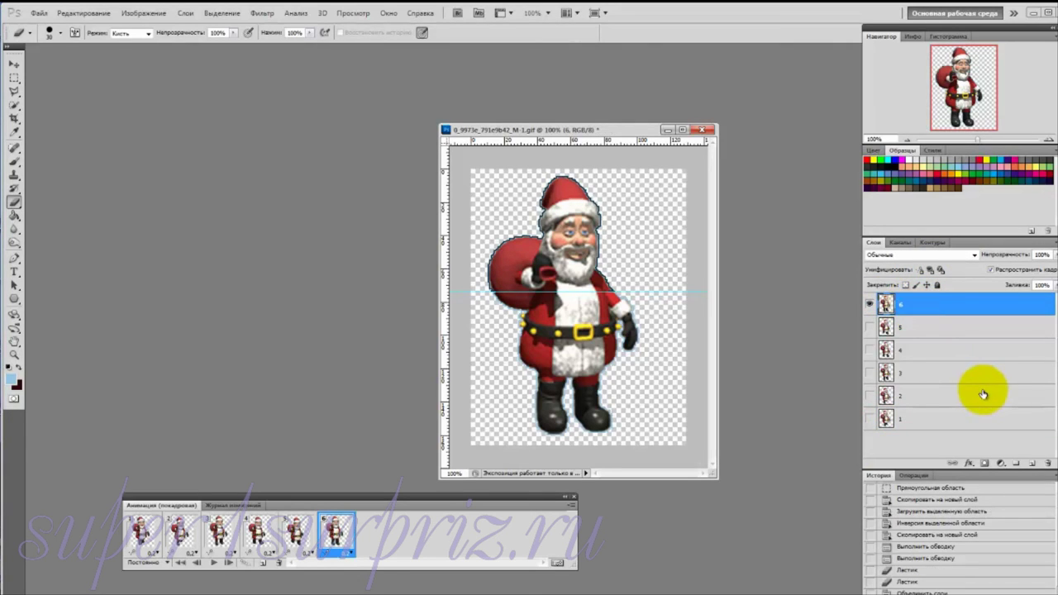
left_click(212, 565)
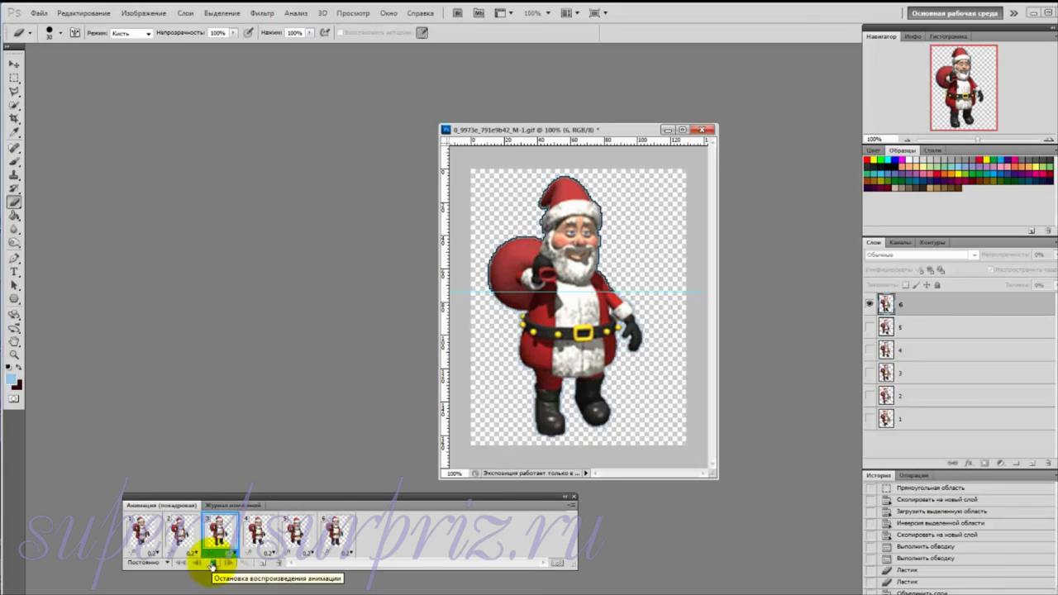
left_click(212, 565)
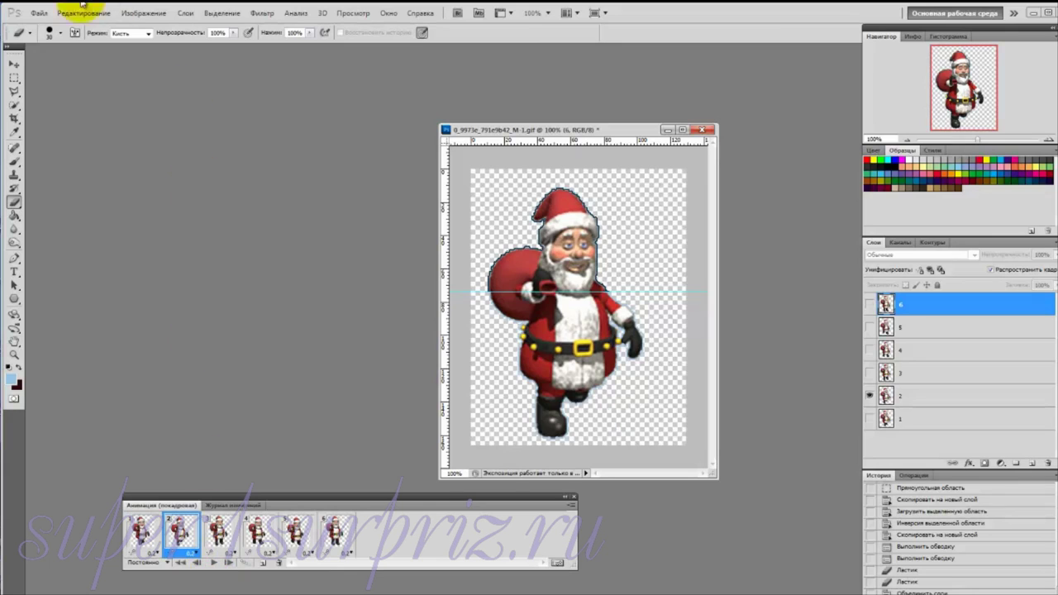
Export the animation through Save for Web & Devices as a 367×471 GIF
left_click(37, 13)
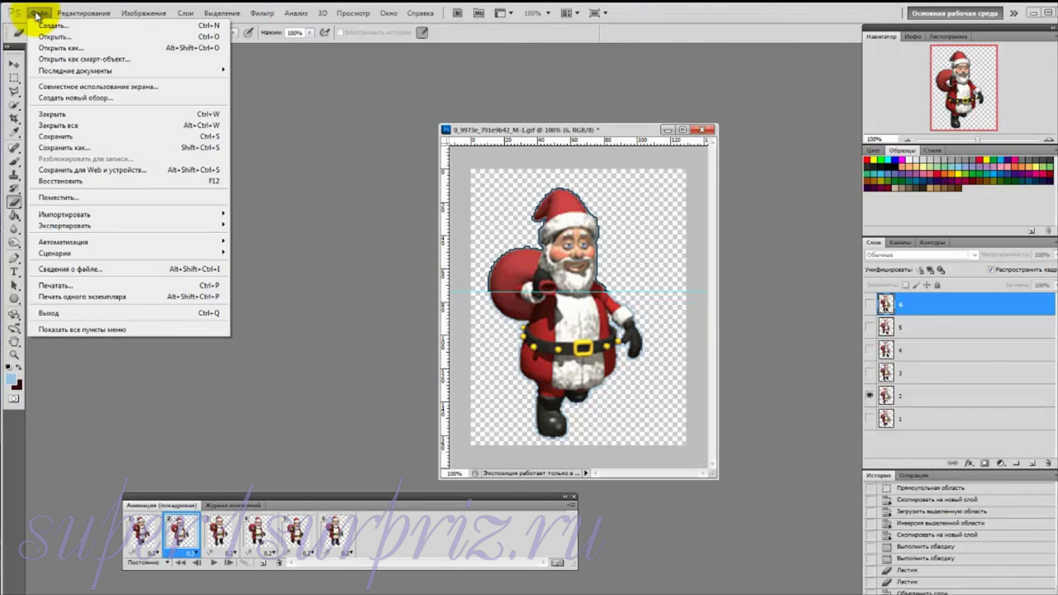
left_click(72, 171)
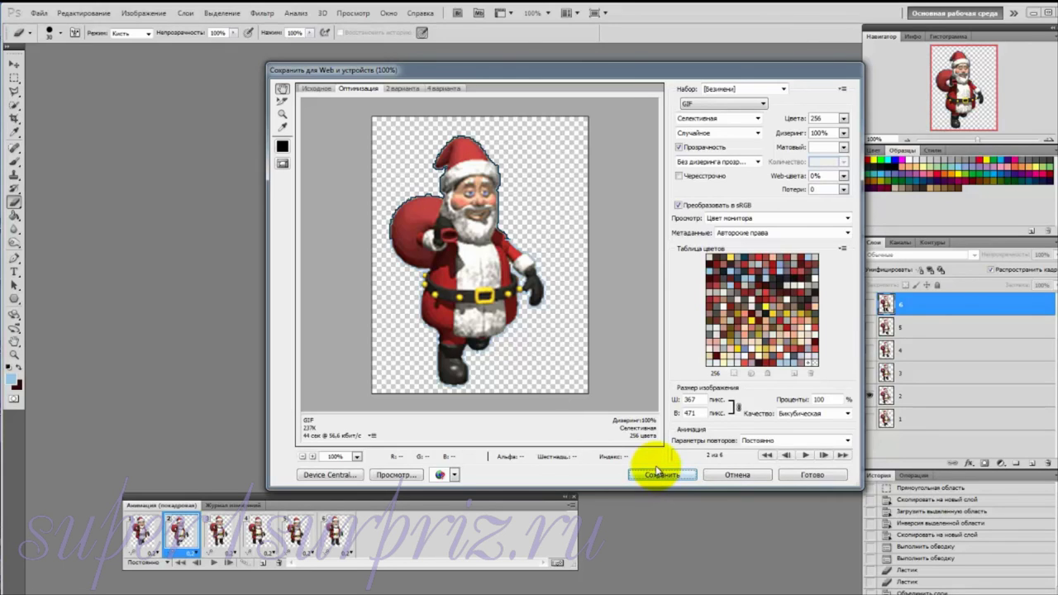
left_click(659, 470)
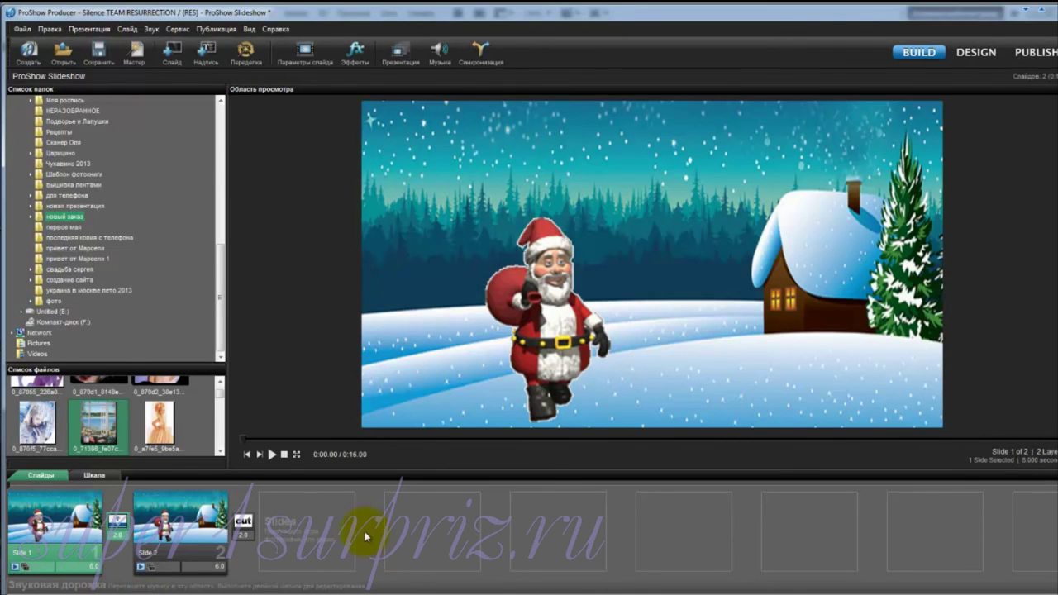
Insert a blank slide as slide 3 and open its Slide Options
left_click(325, 537)
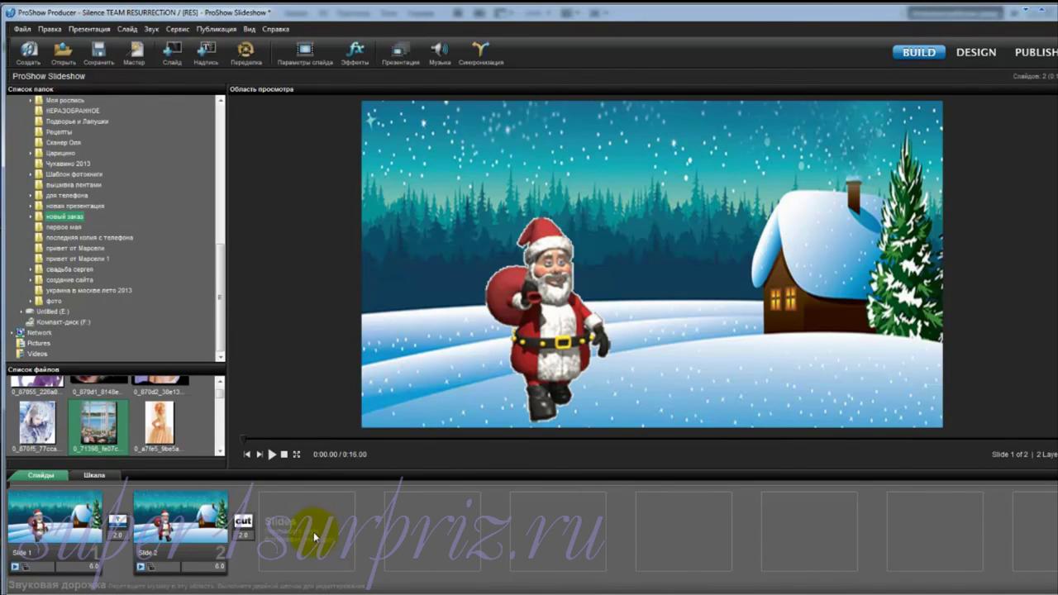
right_click(315, 537)
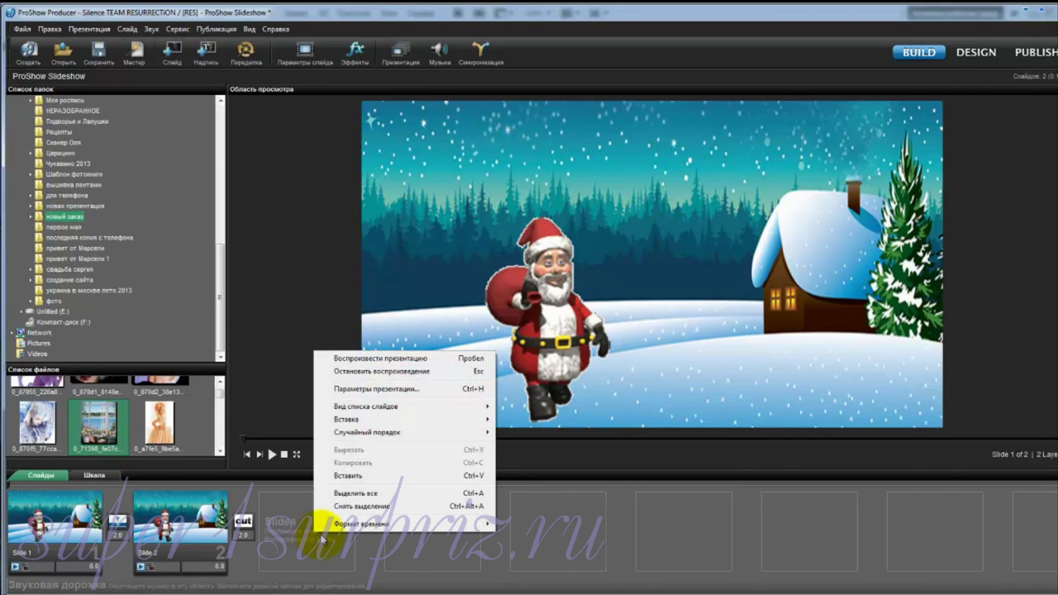
mouse_move(396, 420)
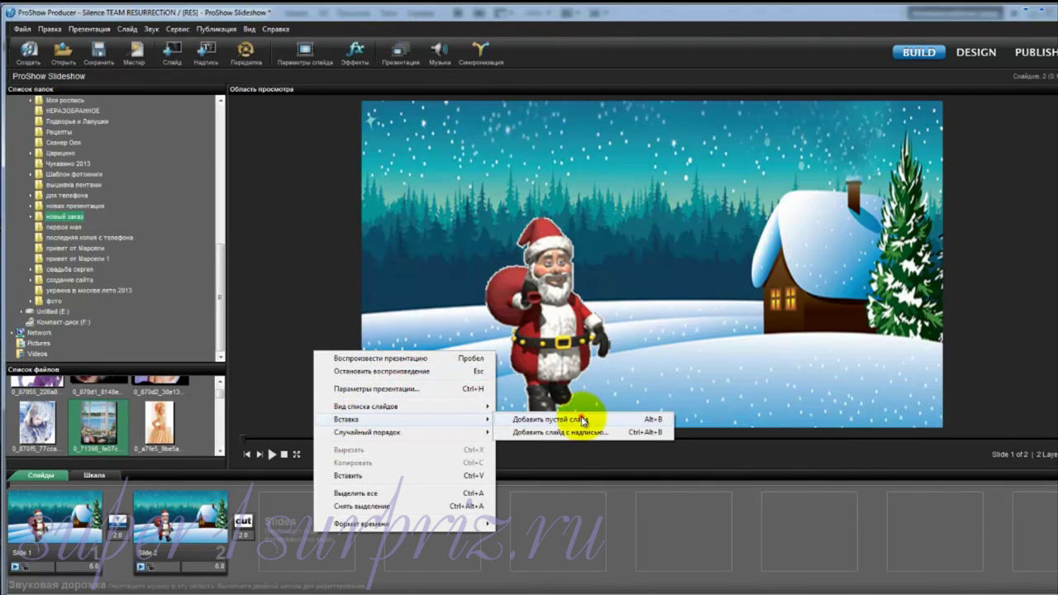
left_click(583, 420)
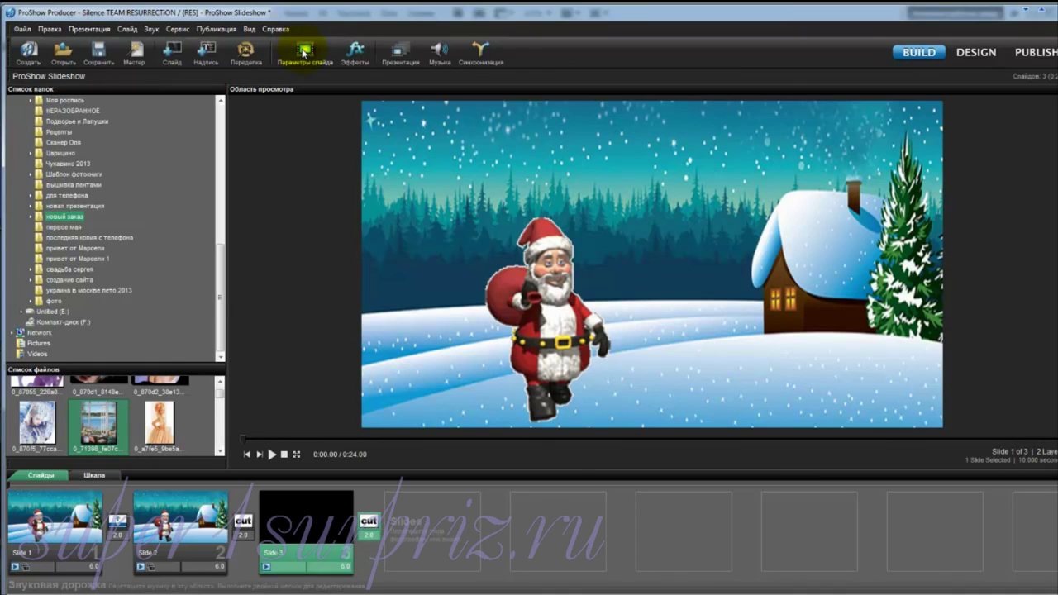
left_click(304, 53)
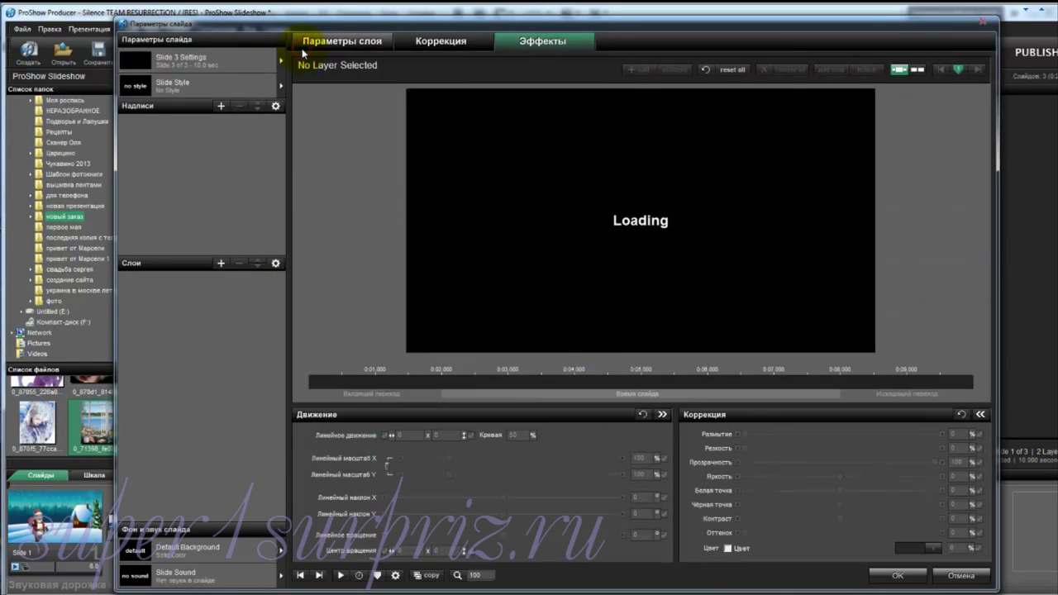
Add the snowy фон.jpg landscape to slide 3 as an image layer
left_click(220, 264)
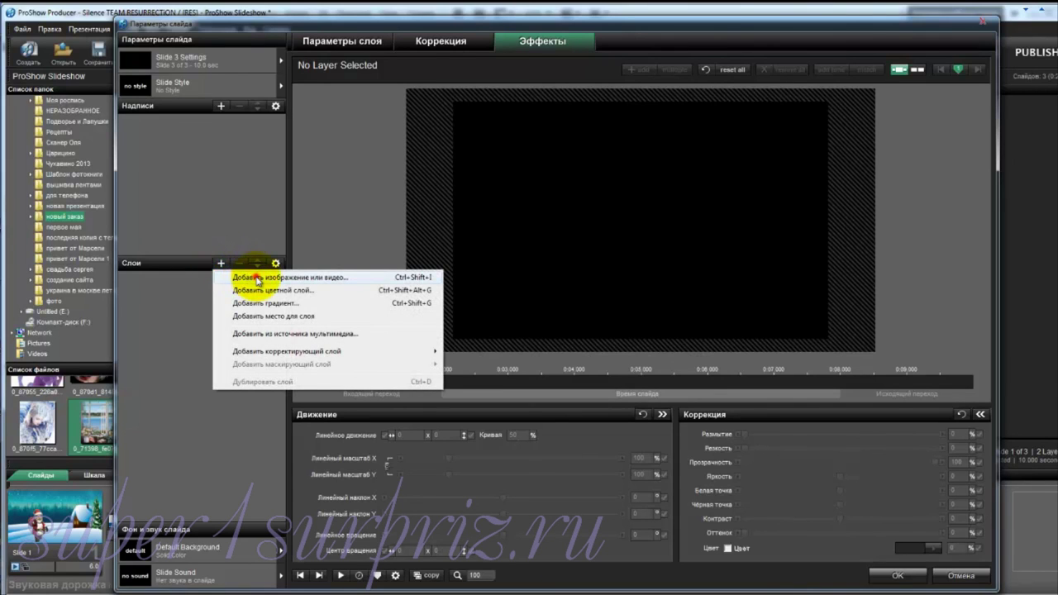
left_click(258, 278)
left_click(405, 140)
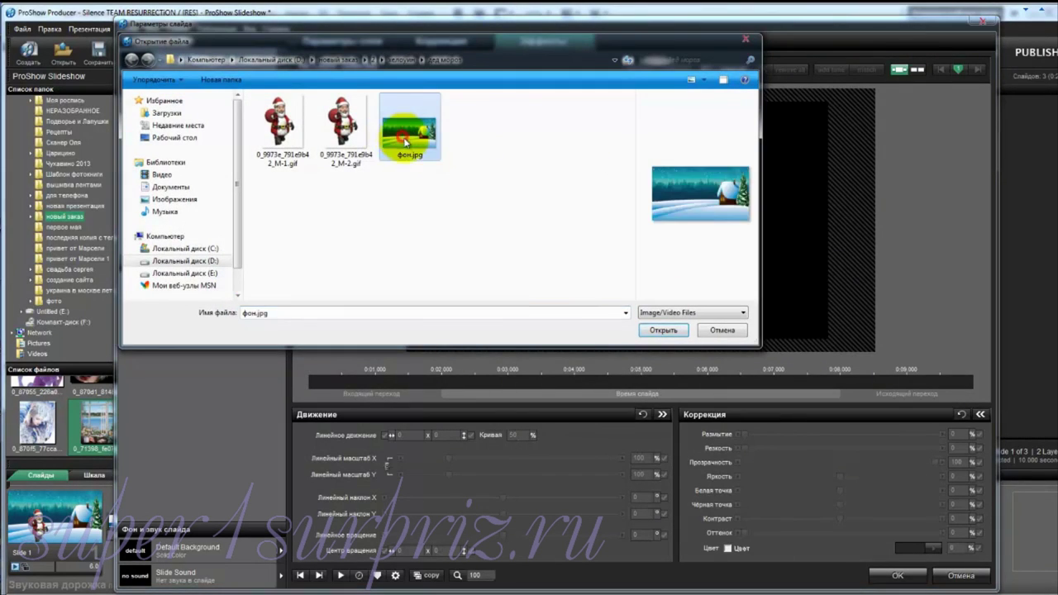
left_click(663, 335)
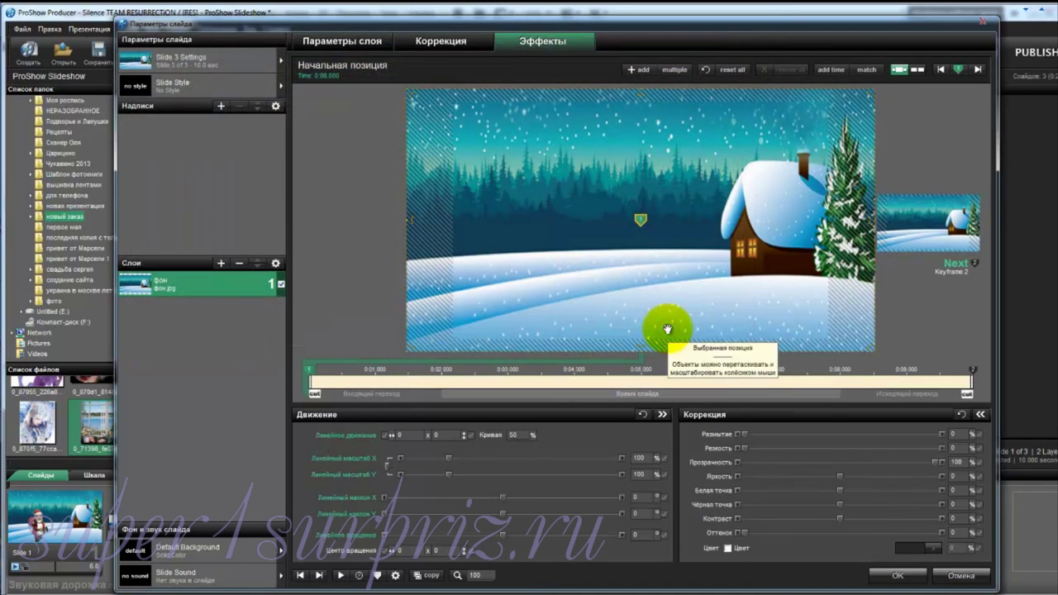
Add the Santa GIF as a second image layer above the landscape
left_click(222, 264)
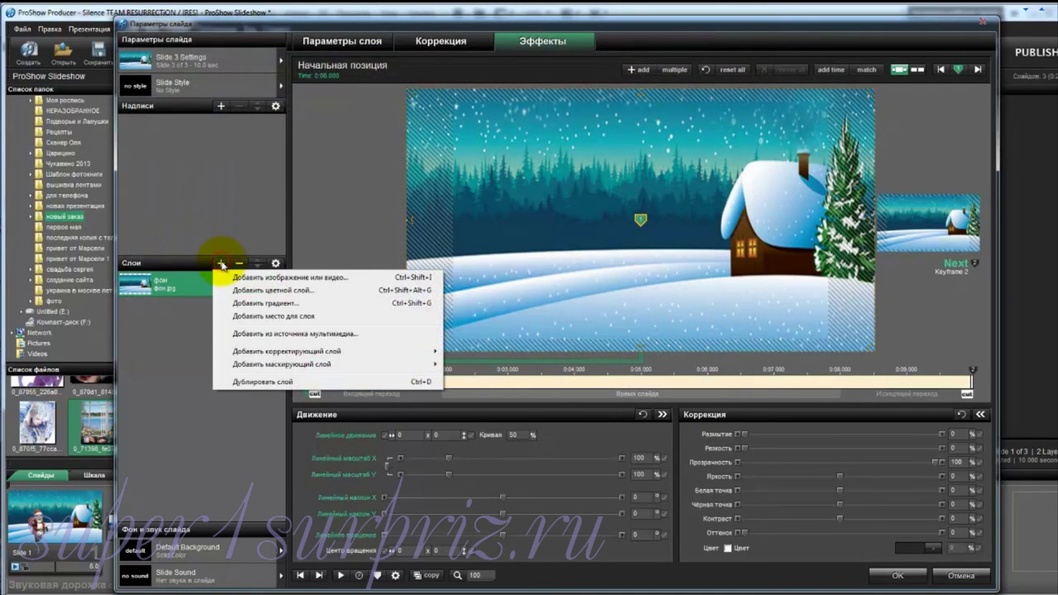
left_click(251, 279)
left_click(355, 141)
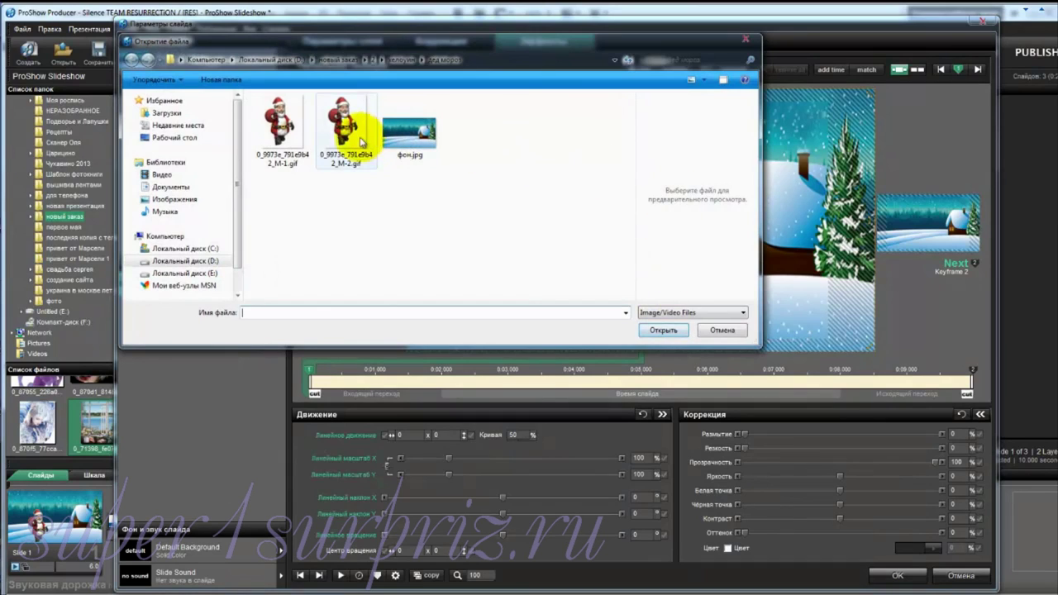
left_click(663, 330)
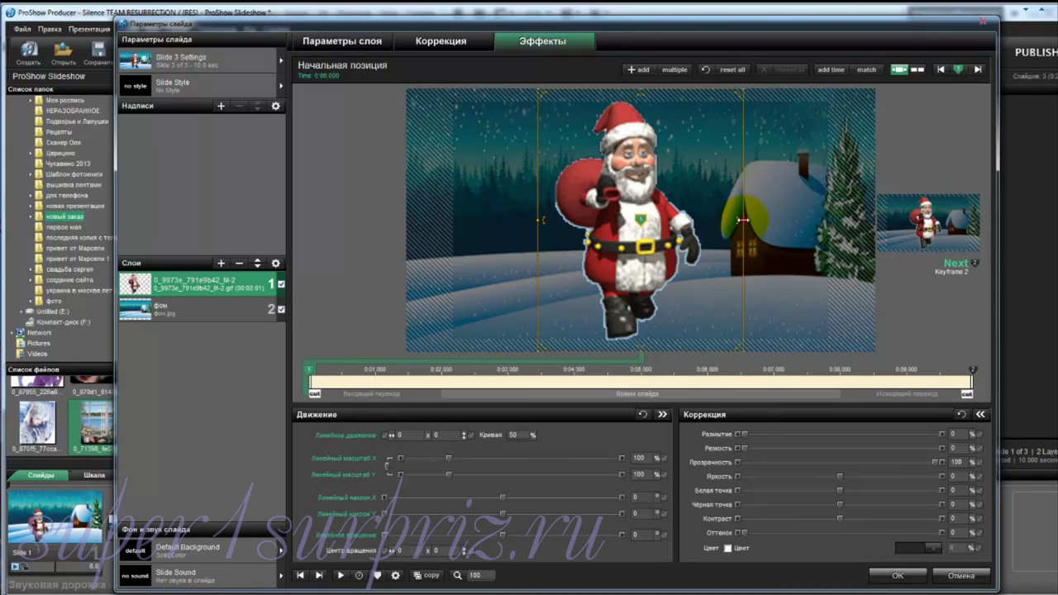
Scale the Santa layer to 57% and position it left and down on the snow
left_click_drag(744, 222, 713, 222)
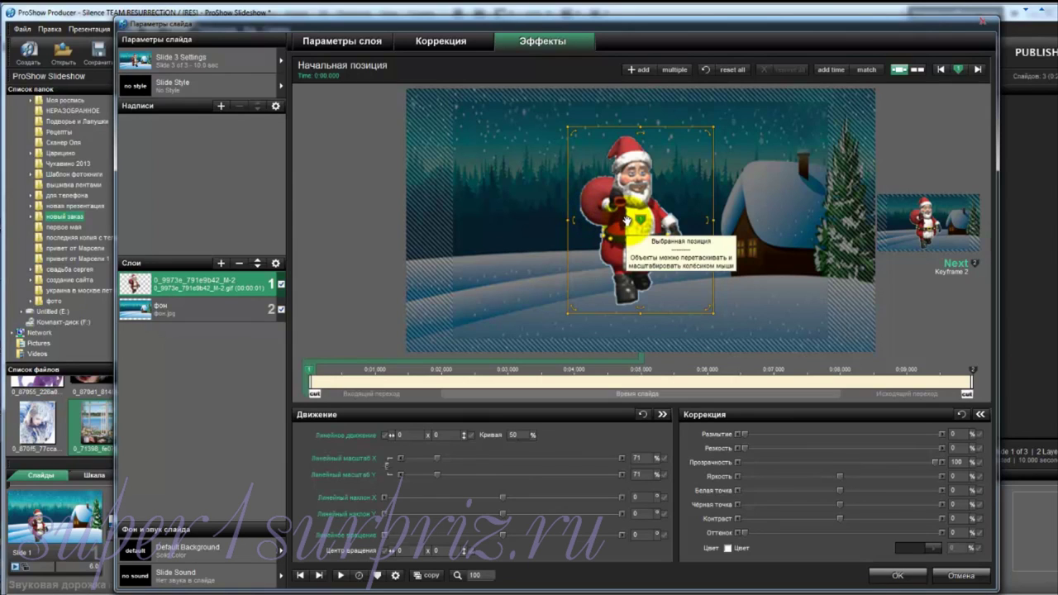
left_click_drag(627, 220, 554, 266)
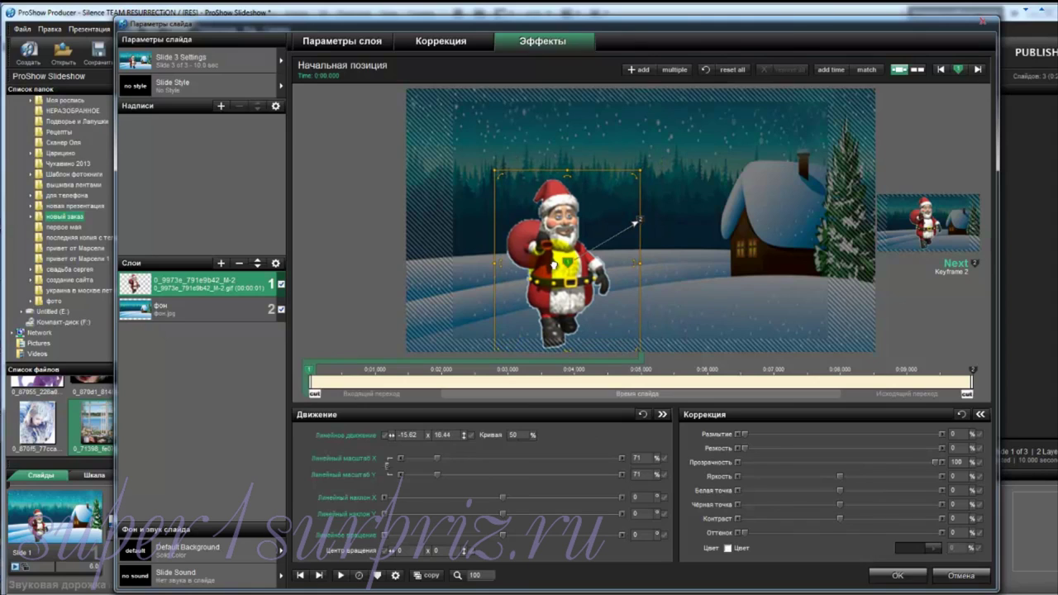
left_click_drag(639, 262, 626, 263)
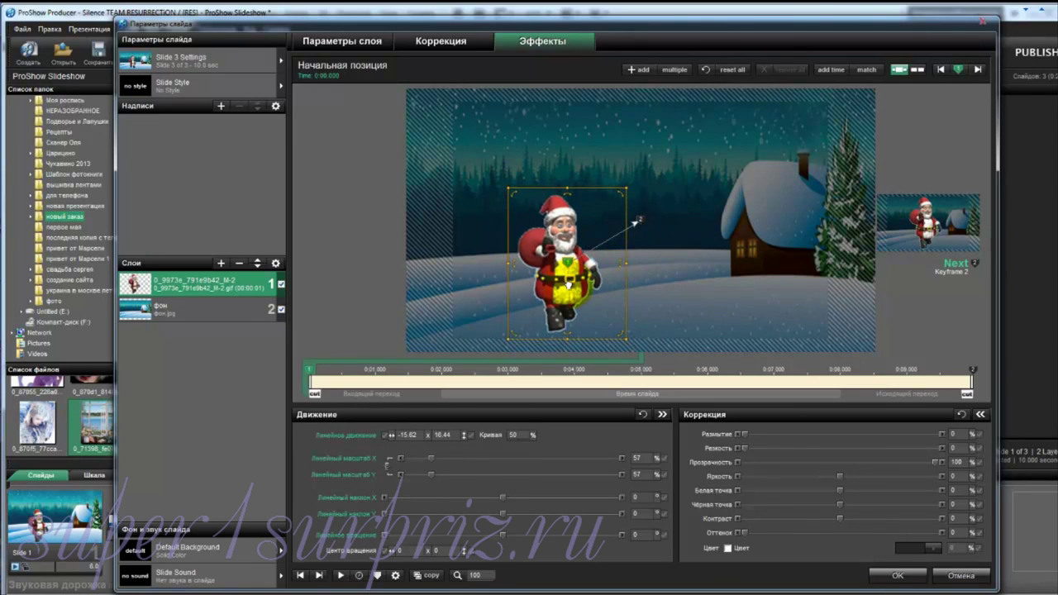
left_click_drag(568, 285, 565, 285)
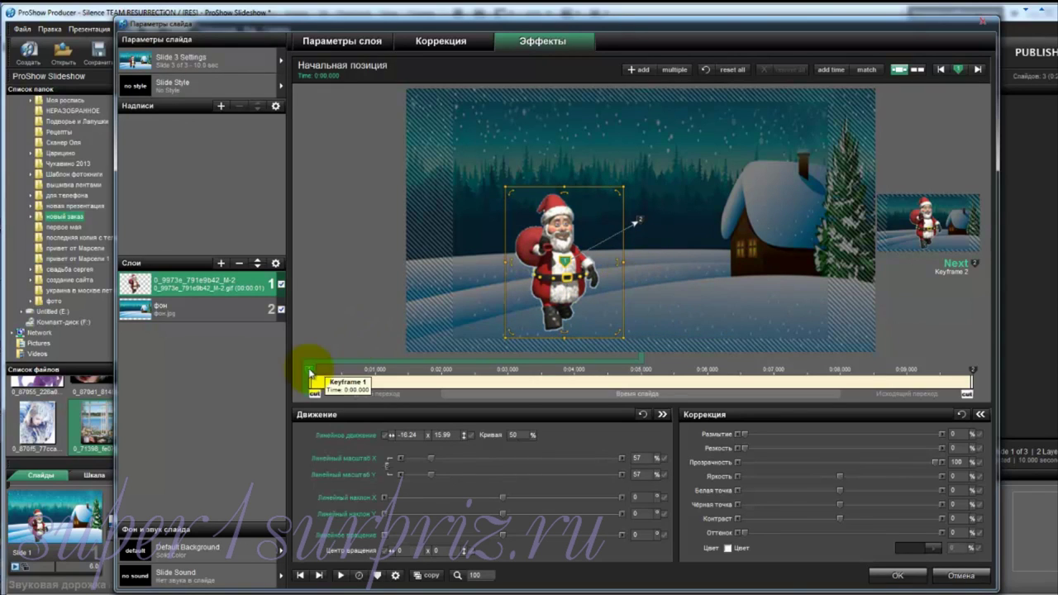
Copy keyframe 1's Santa placement to the next keyframe, then play the slide preview several times
right_click(311, 374)
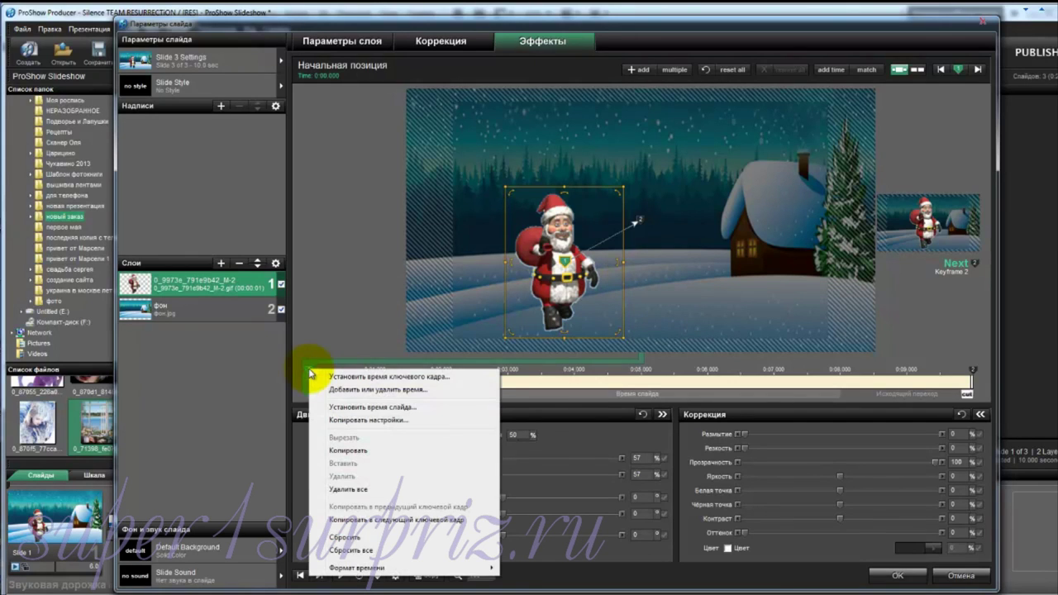
left_click(356, 520)
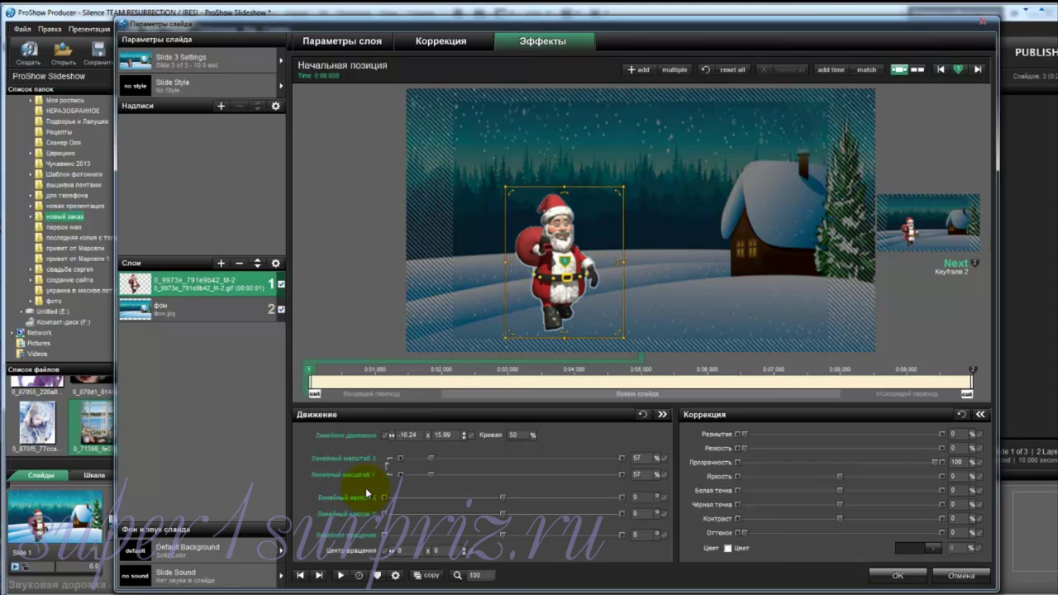
left_click(340, 575)
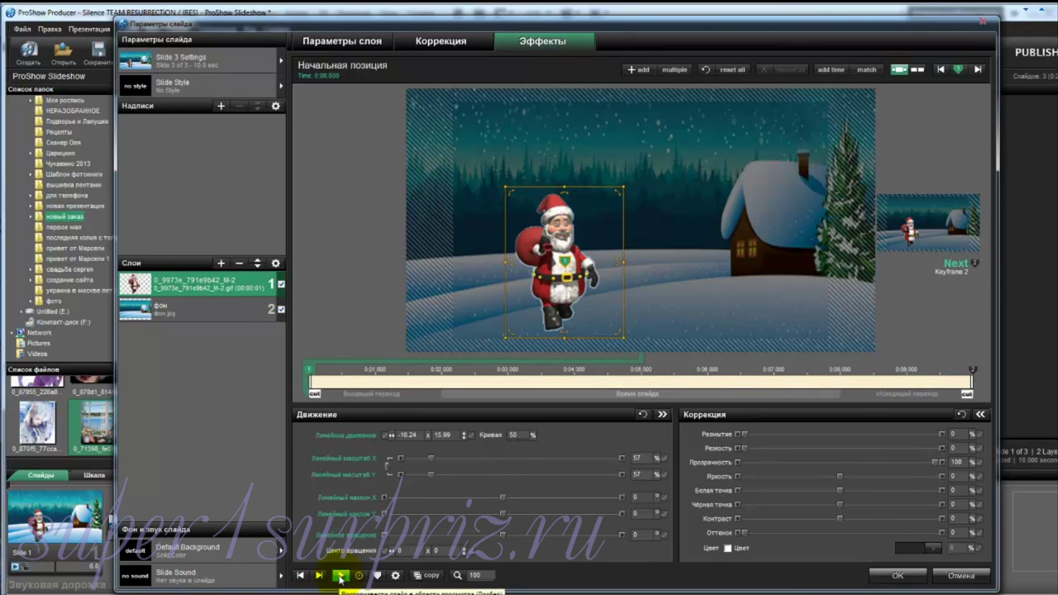
left_click(340, 577)
left_click(340, 576)
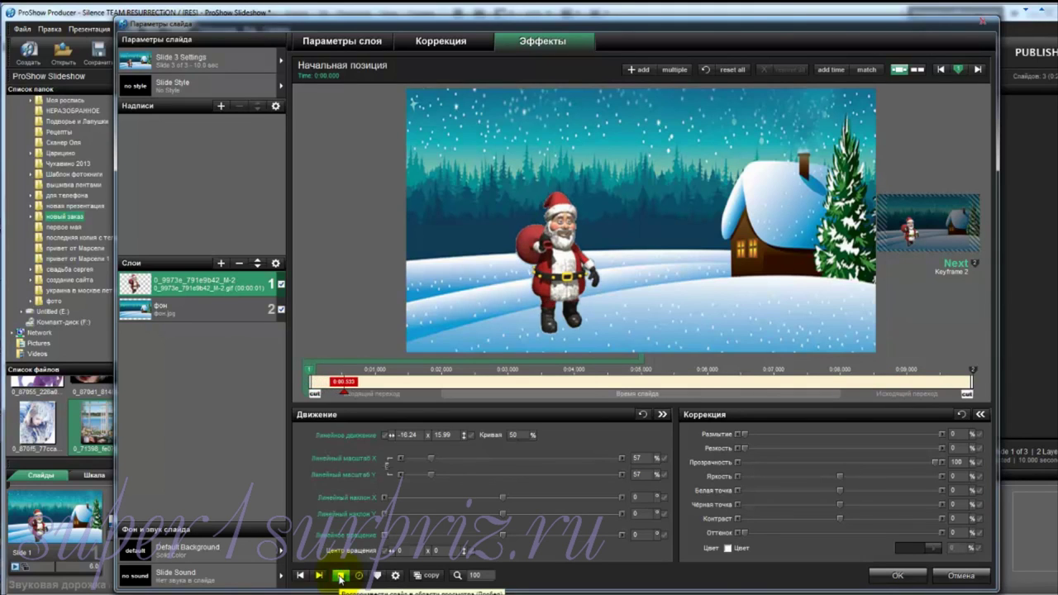